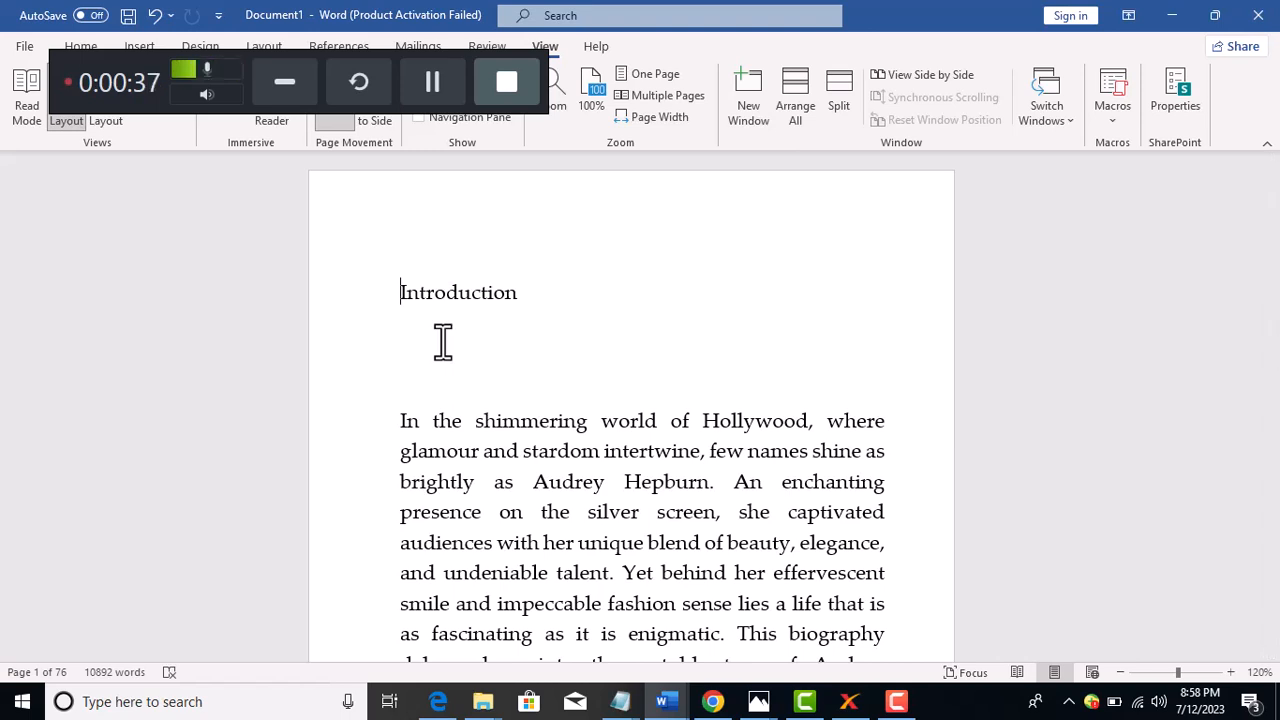
Insert three blank pages before the Introduction page.
{"action": "left_click", "coordinate": [284, 82]}
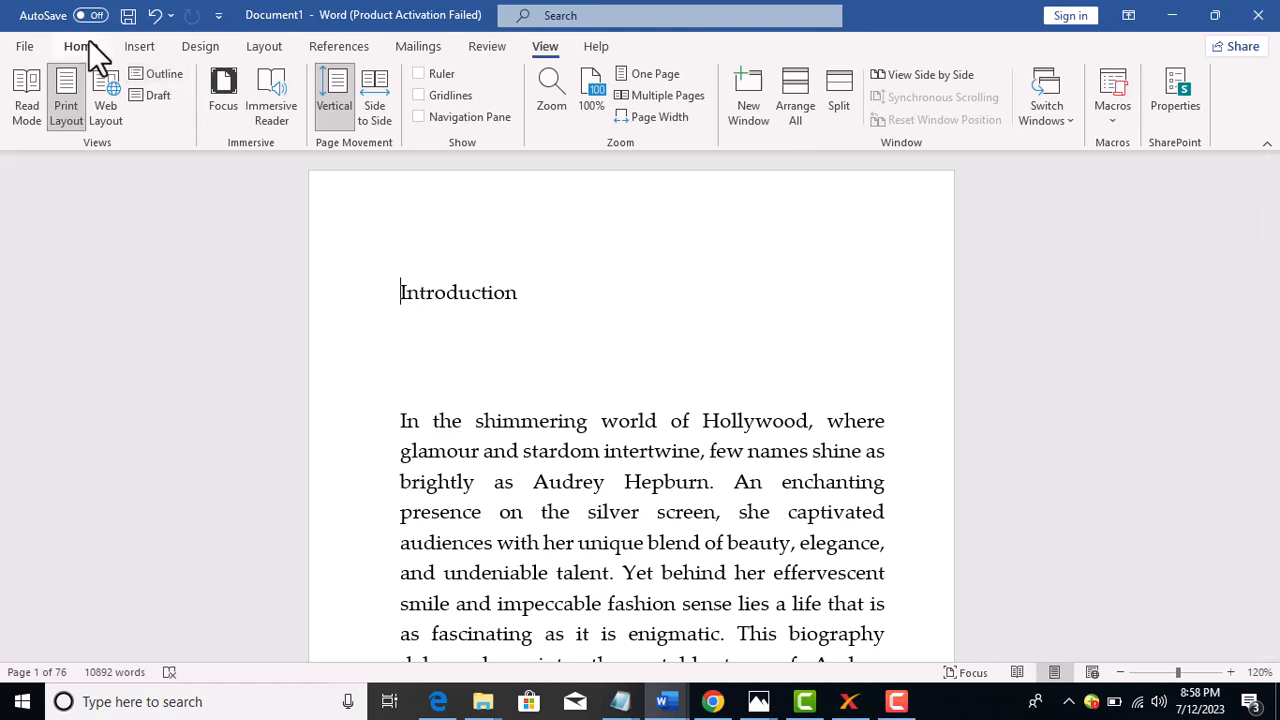
{"action": "left_click", "coordinate": [137, 50]}
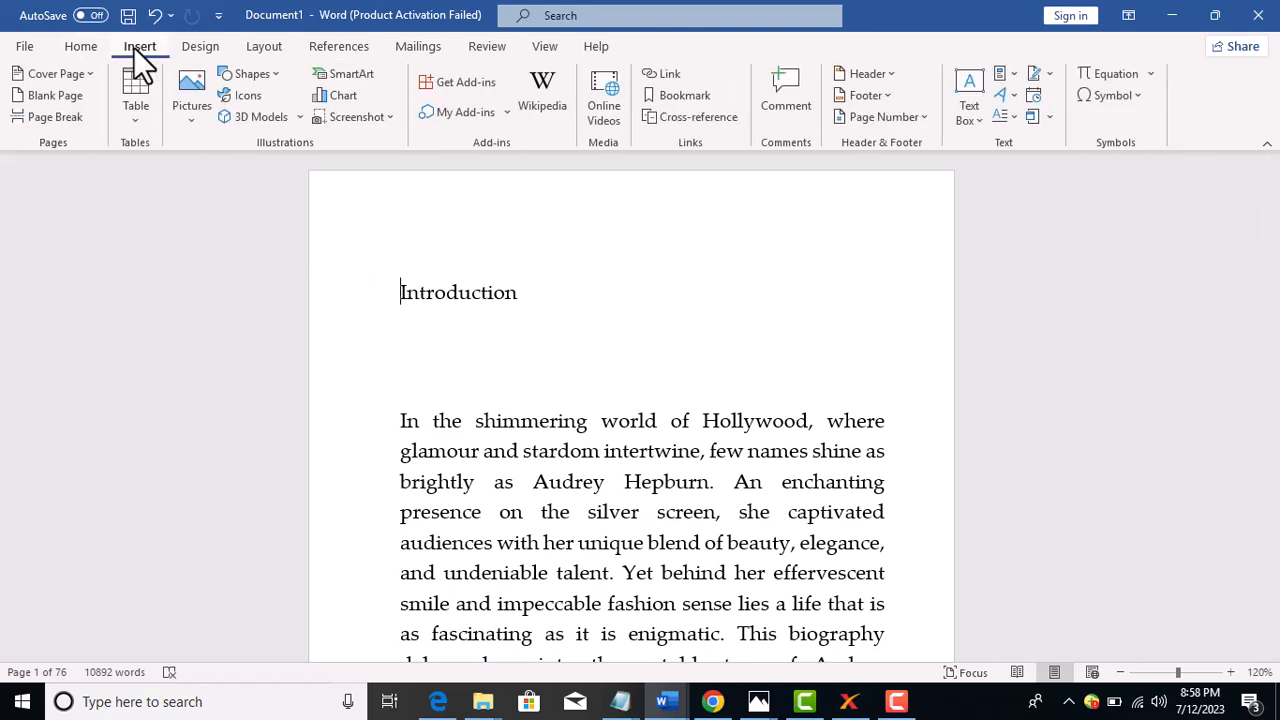
{"action": "left_click", "coordinate": [55, 96]}
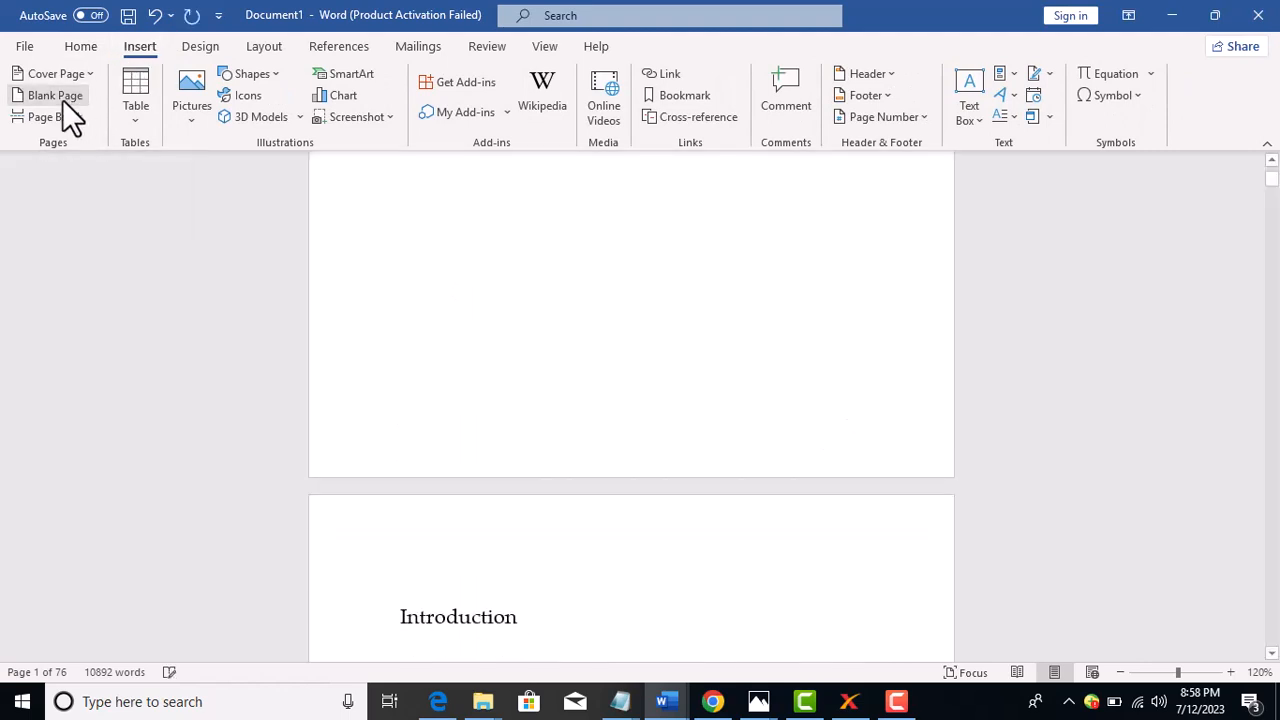
{"action": "left_click", "coordinate": [55, 96]}
{"action": "left_click", "coordinate": [62, 99]}
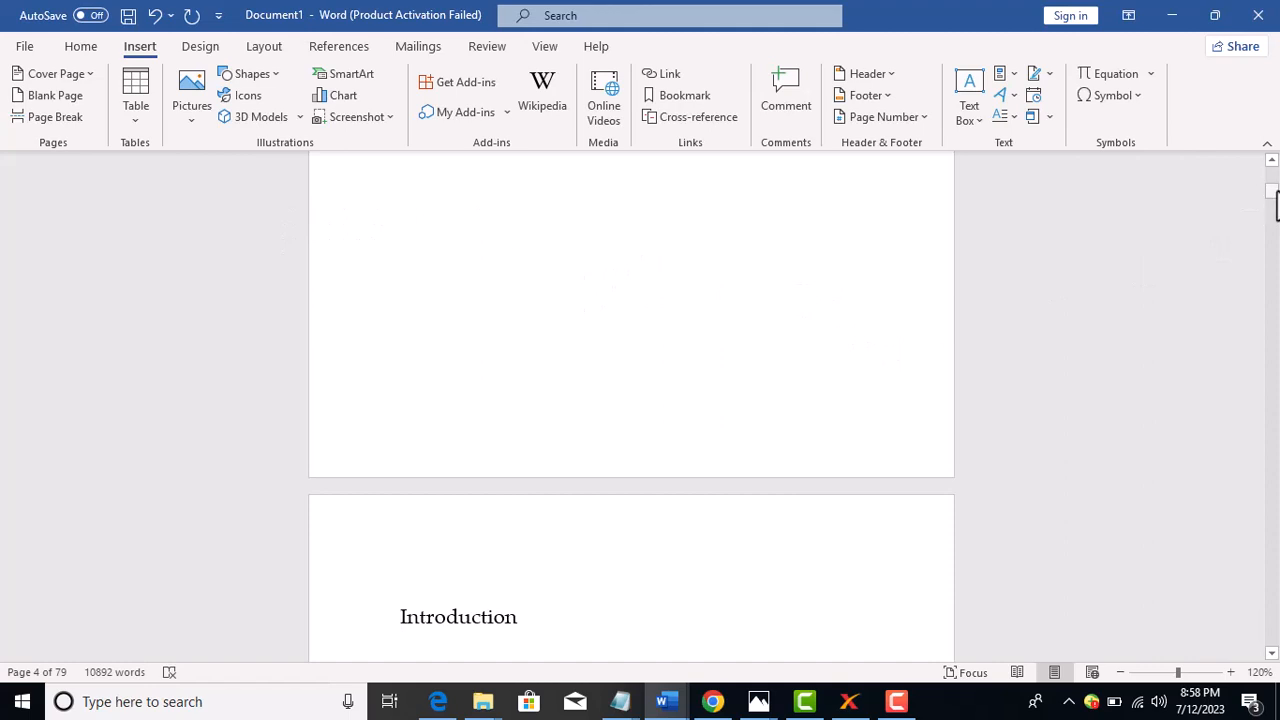
Switch to the Notepad file holding the book title and copy "Audrey Hepburn Biography" from its first line.
{"action": "left_click_drag", "start_coordinate": [1274, 205], "coordinate": [1272, 172]}
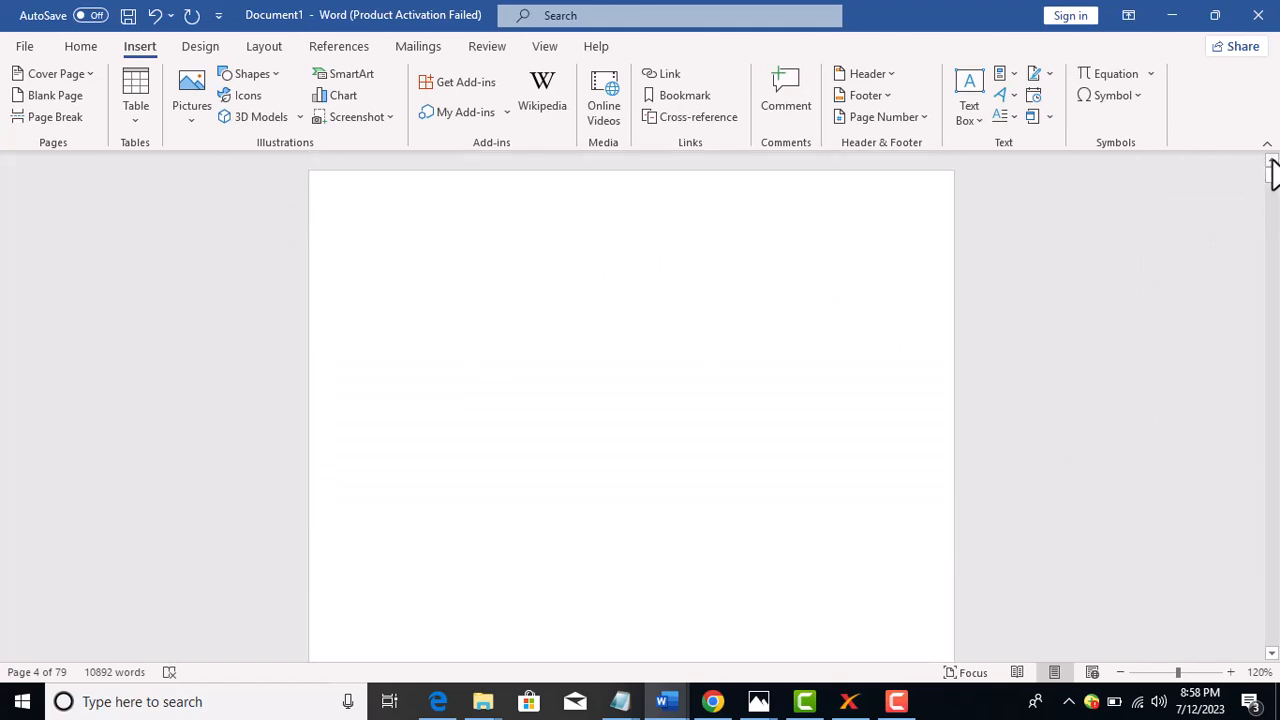
{"action": "mouse_move", "coordinate": [620, 701]}
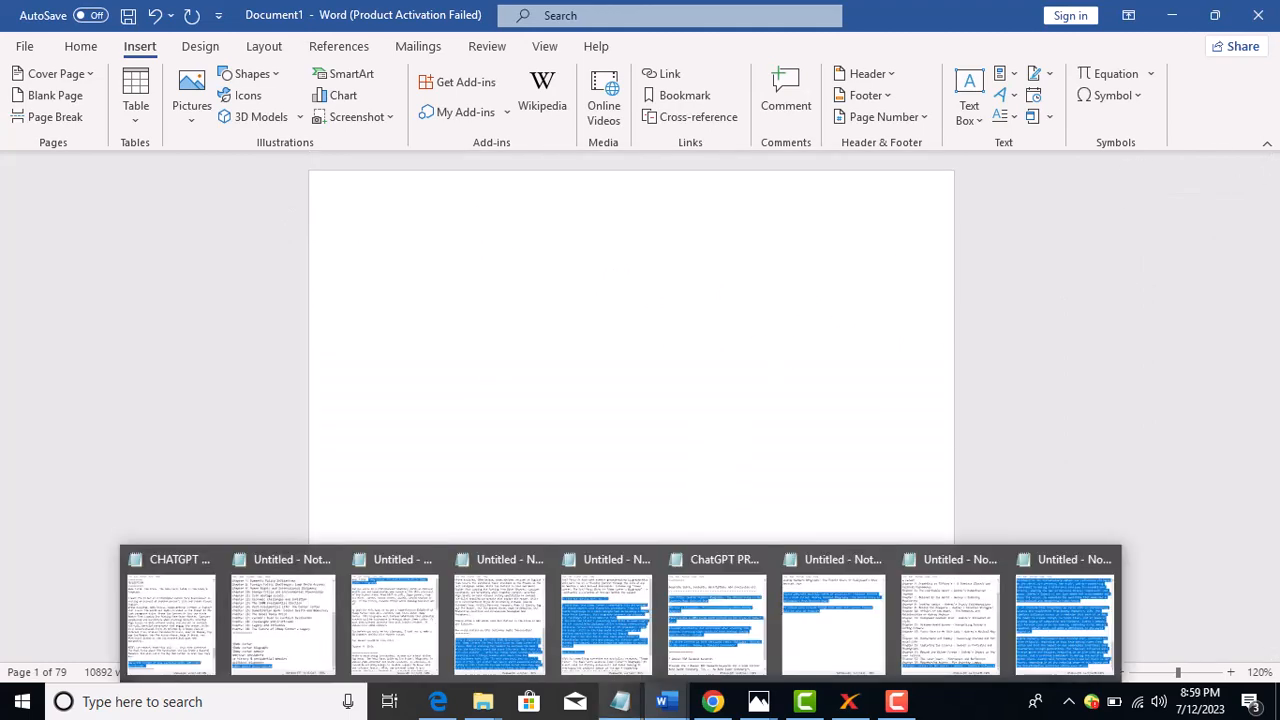
{"action": "left_click", "coordinate": [815, 644]}
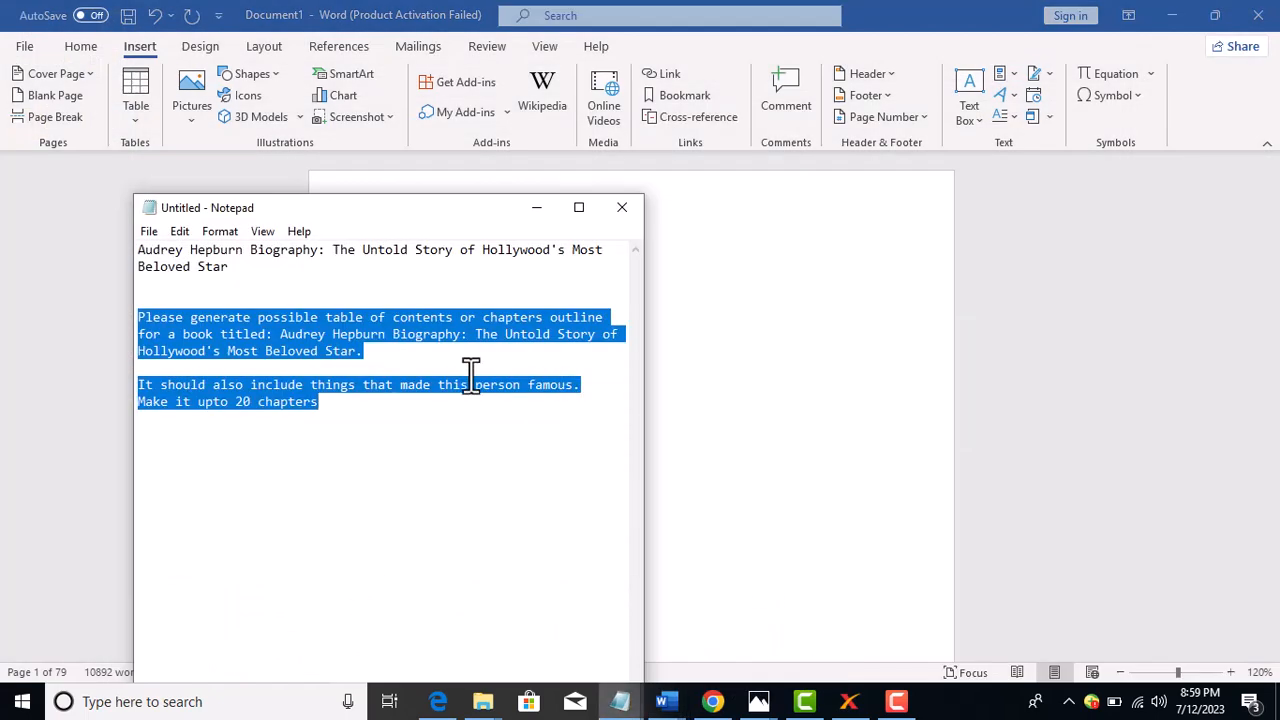
{"action": "left_click", "coordinate": [360, 366]}
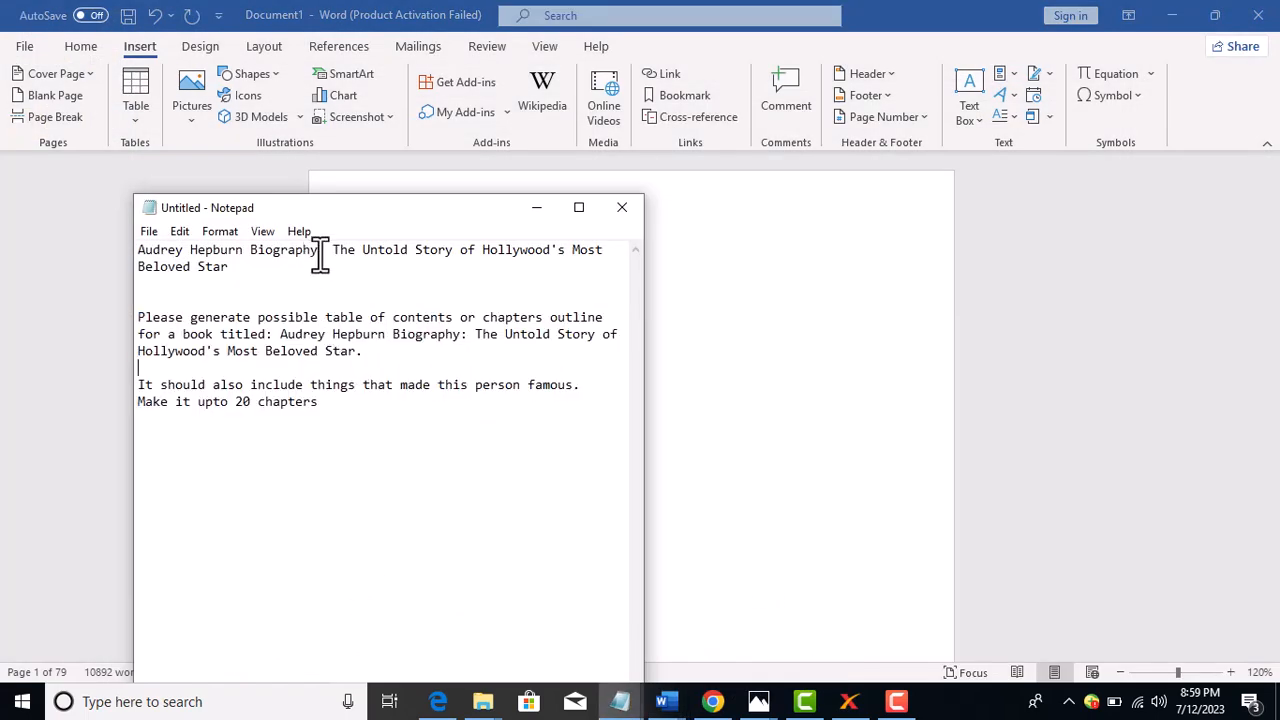
{"action": "left_click_drag", "start_coordinate": [320, 252], "coordinate": [140, 256]}
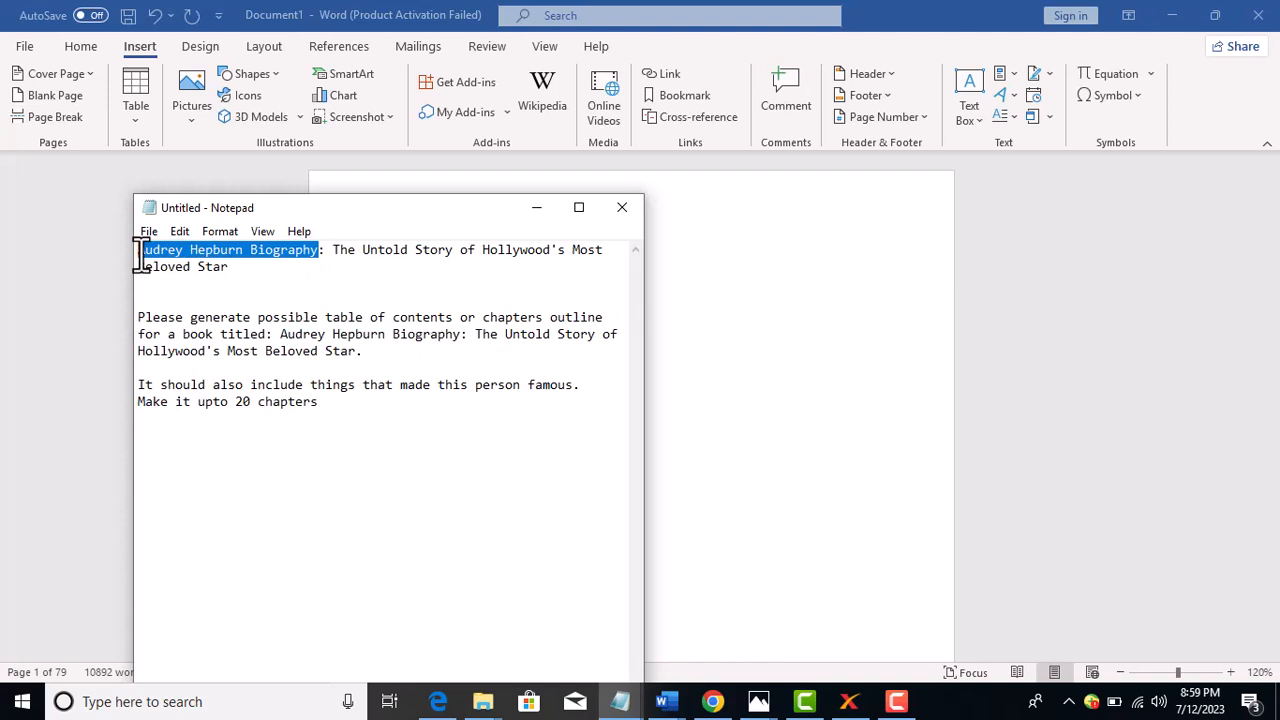
Return to the Word document and place "Audrey Hepburn Biography" at the start of the first blank page.
{"action": "left_click", "coordinate": [735, 288]}
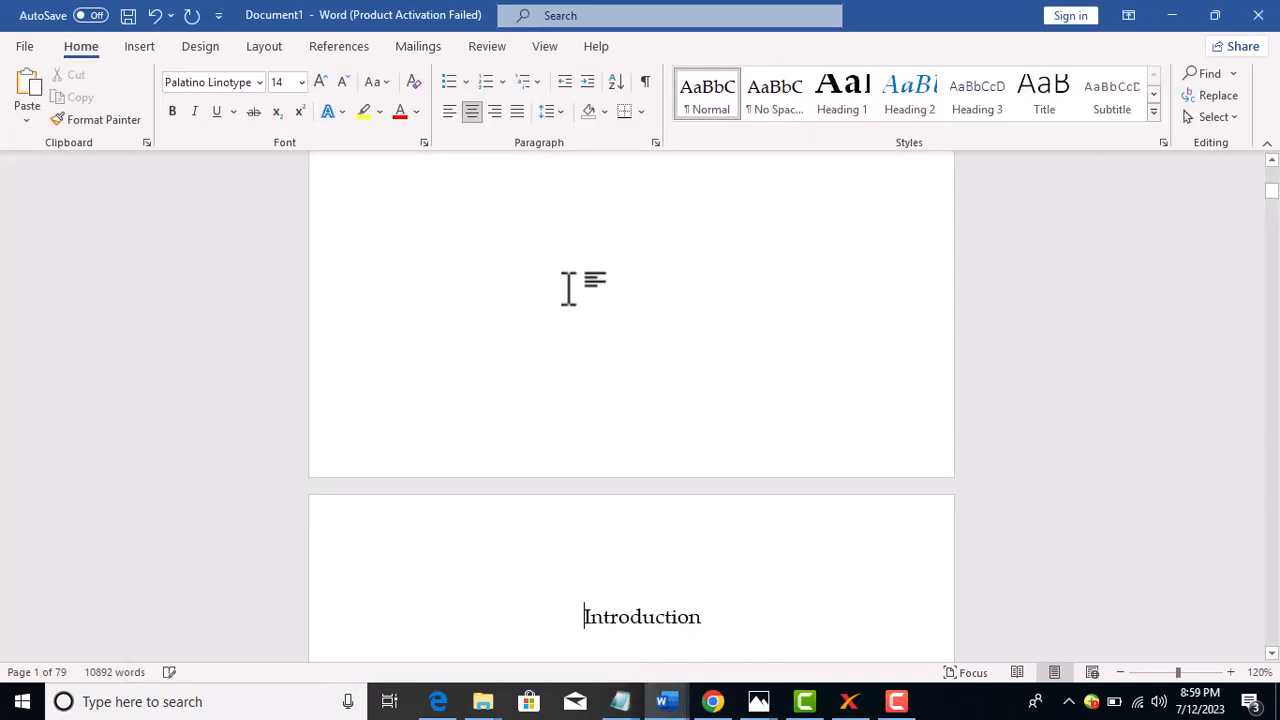
{"action": "left_click_drag", "start_coordinate": [1271, 190], "coordinate": [1272, 171]}
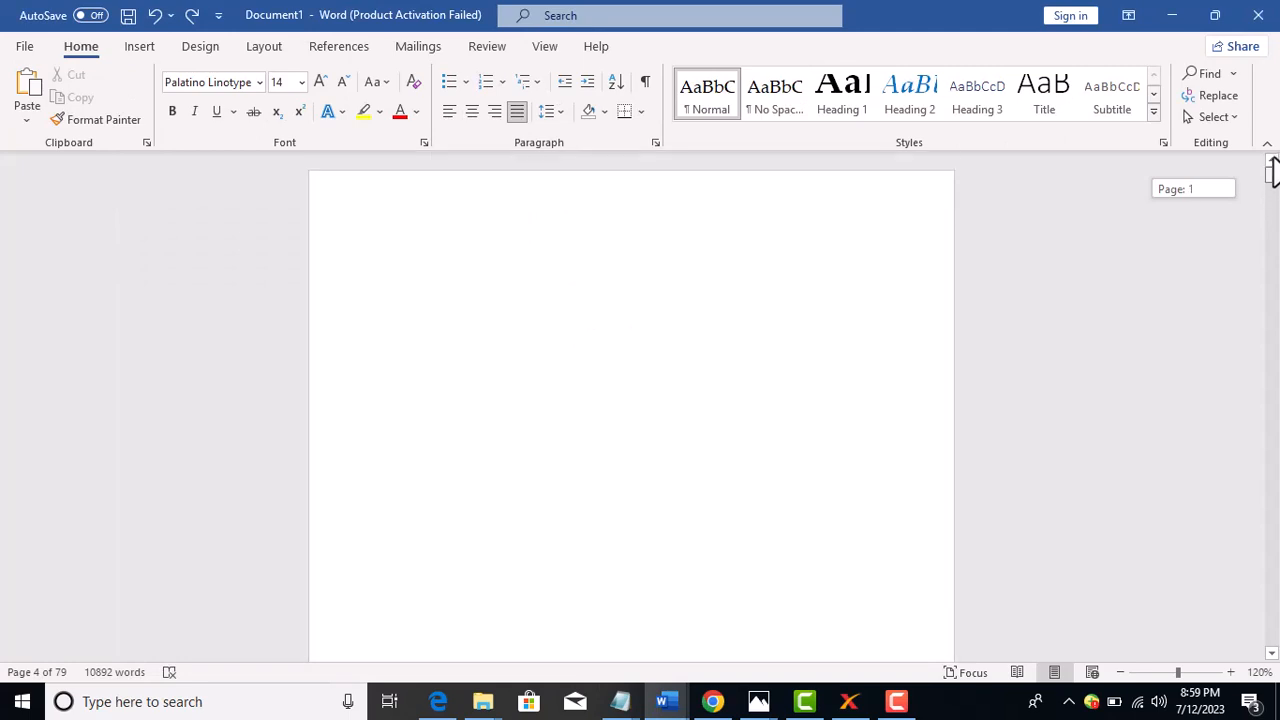
{"action": "left_click", "coordinate": [661, 227]}
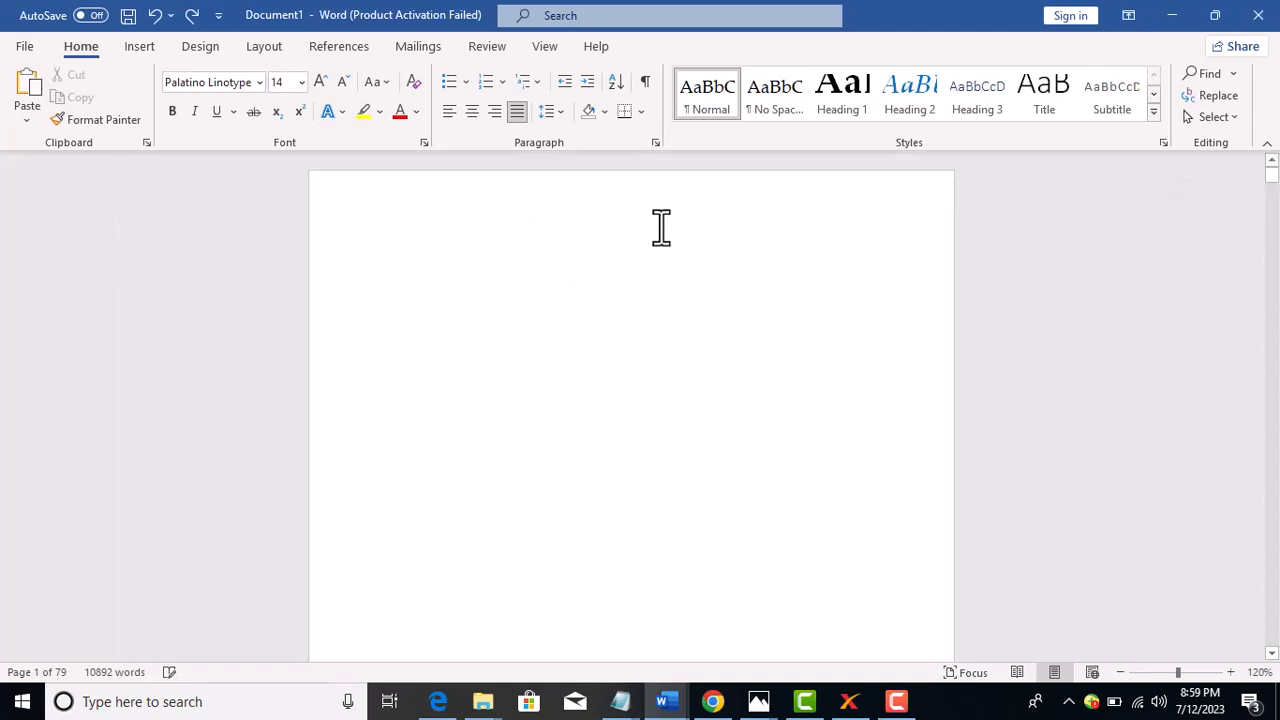
{"action": "type", "text": "Audrey Hepburn Biography"}
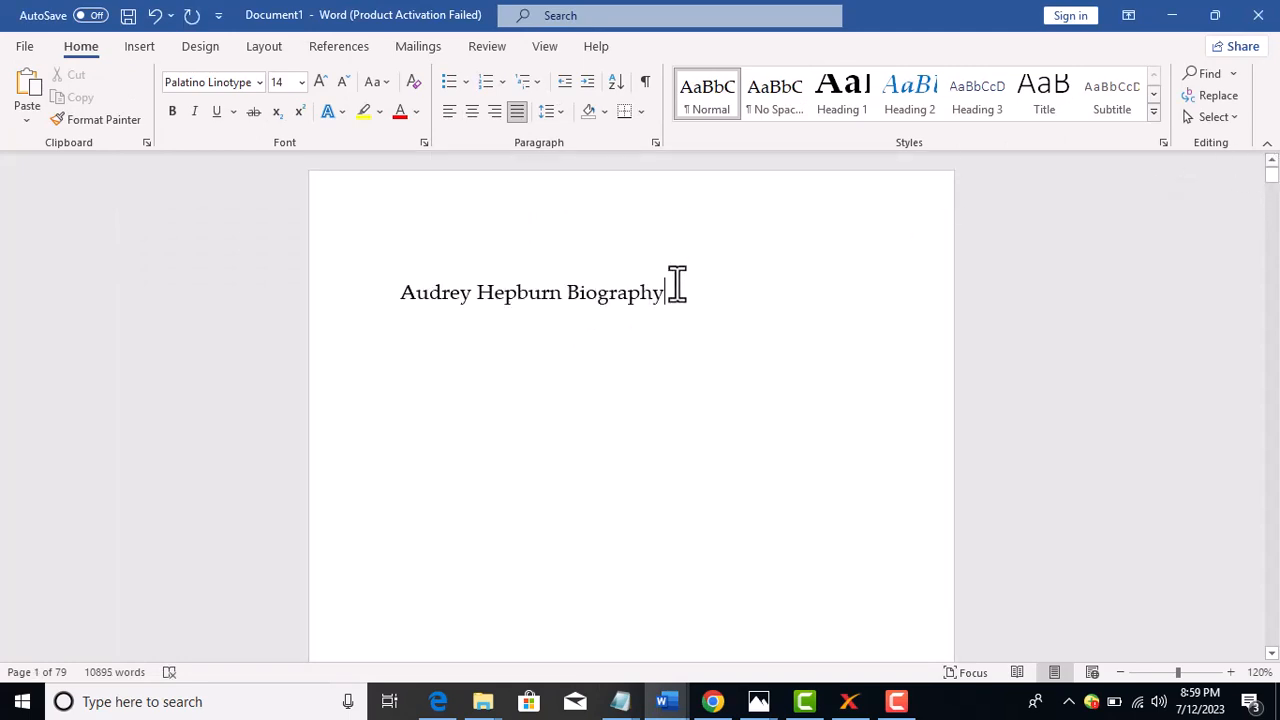
Centre the title "Audrey Hepburn Biography" on the first page and convert it to uppercase.
{"action": "left_click_drag", "start_coordinate": [683, 294], "coordinate": [406, 277]}
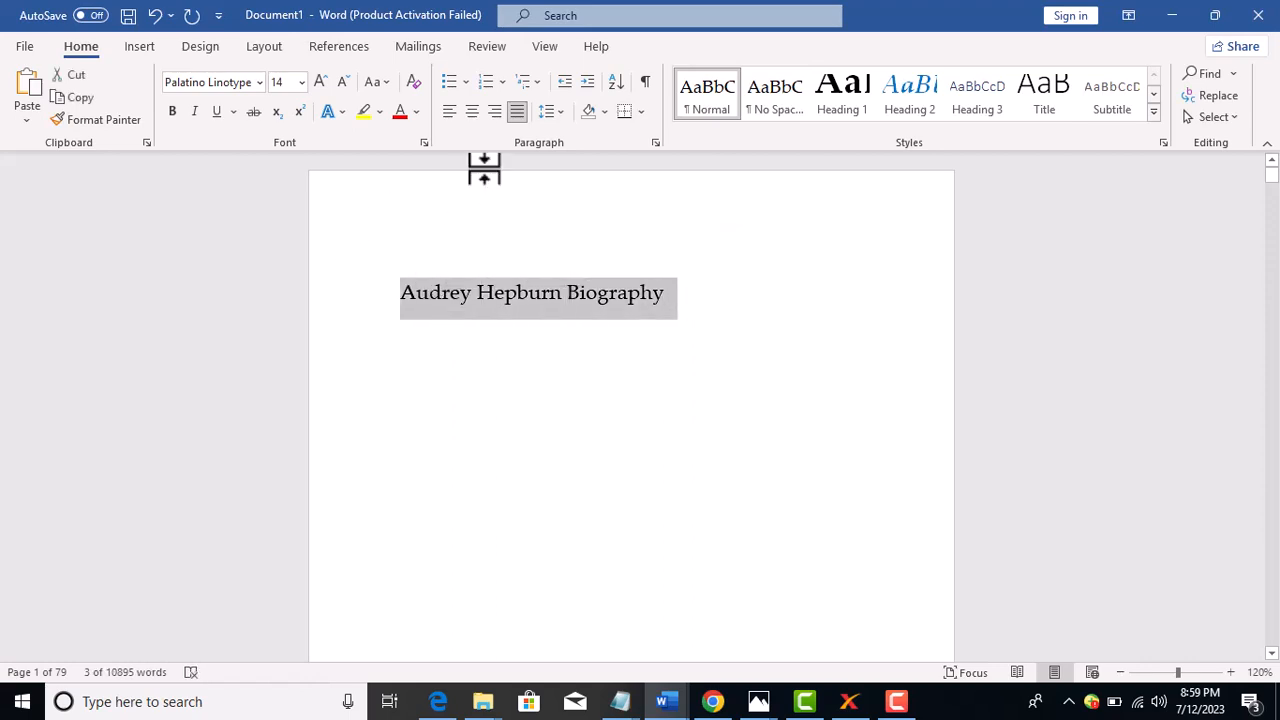
{"action": "left_click", "coordinate": [473, 112]}
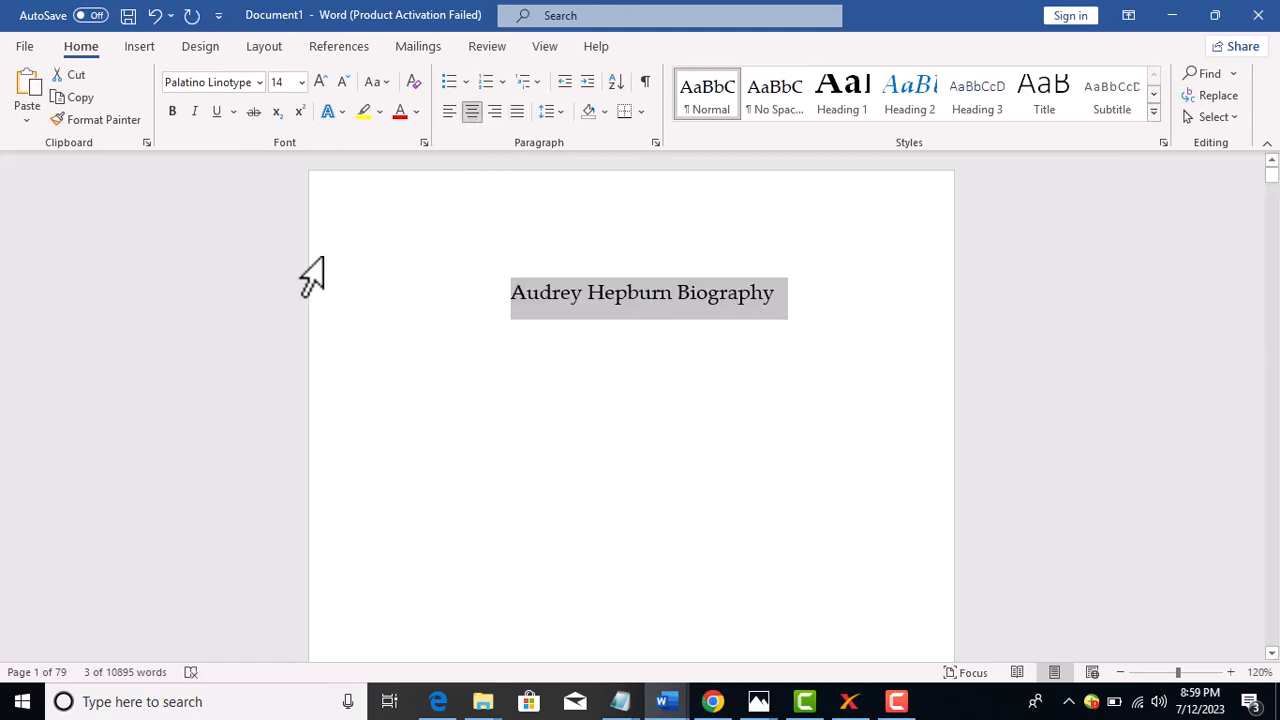
{"action": "left_click", "coordinate": [377, 81]}
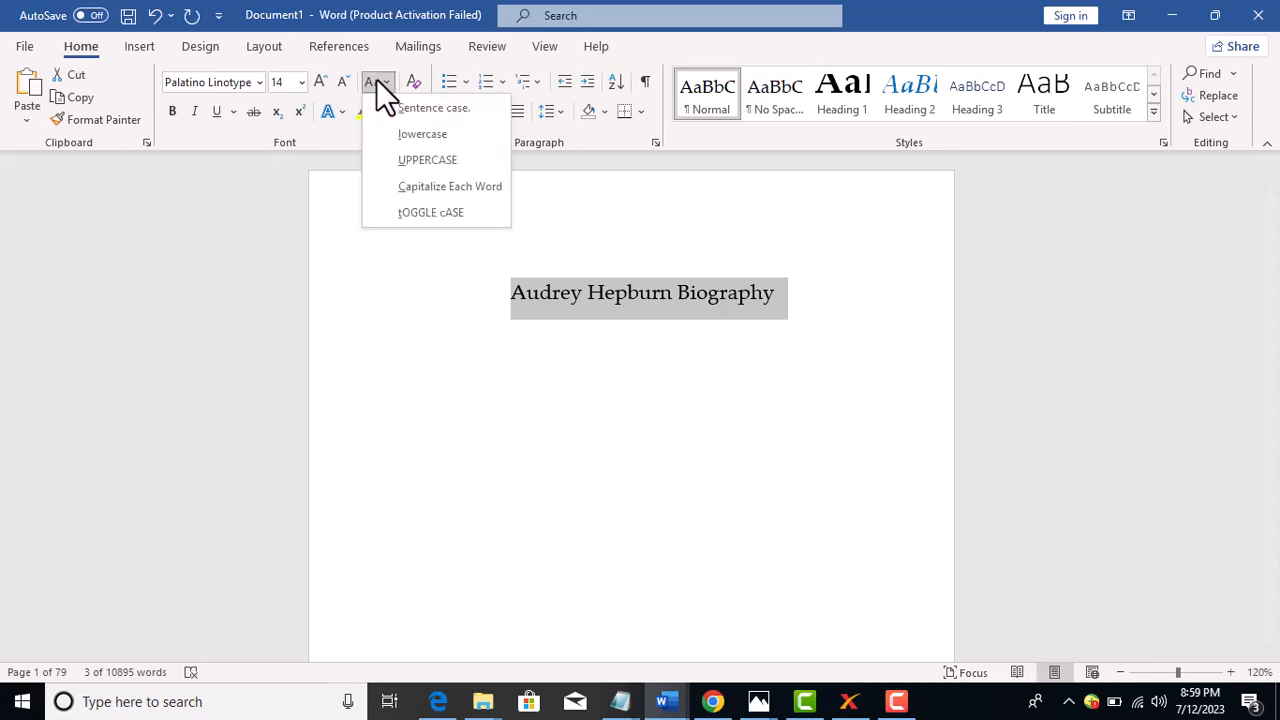
{"action": "left_click", "coordinate": [418, 157]}
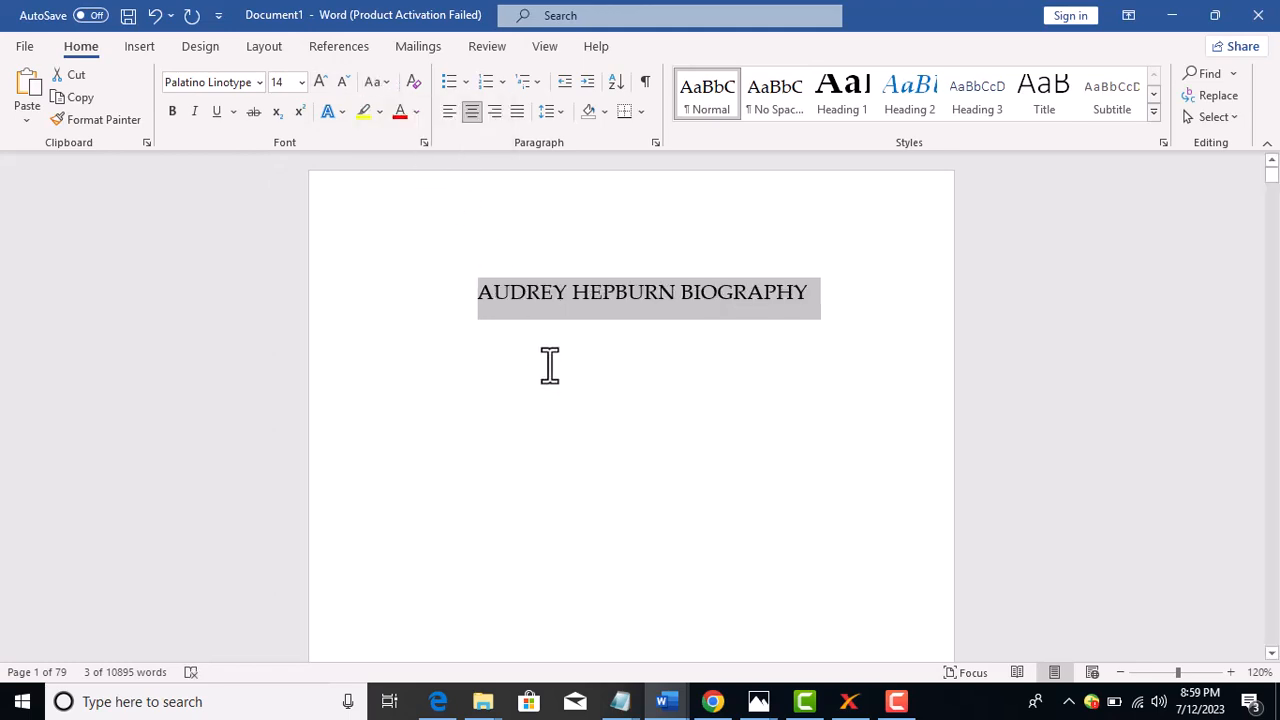
Set the title's font size to 30 and make it bold.
{"action": "left_click", "coordinate": [282, 82]}
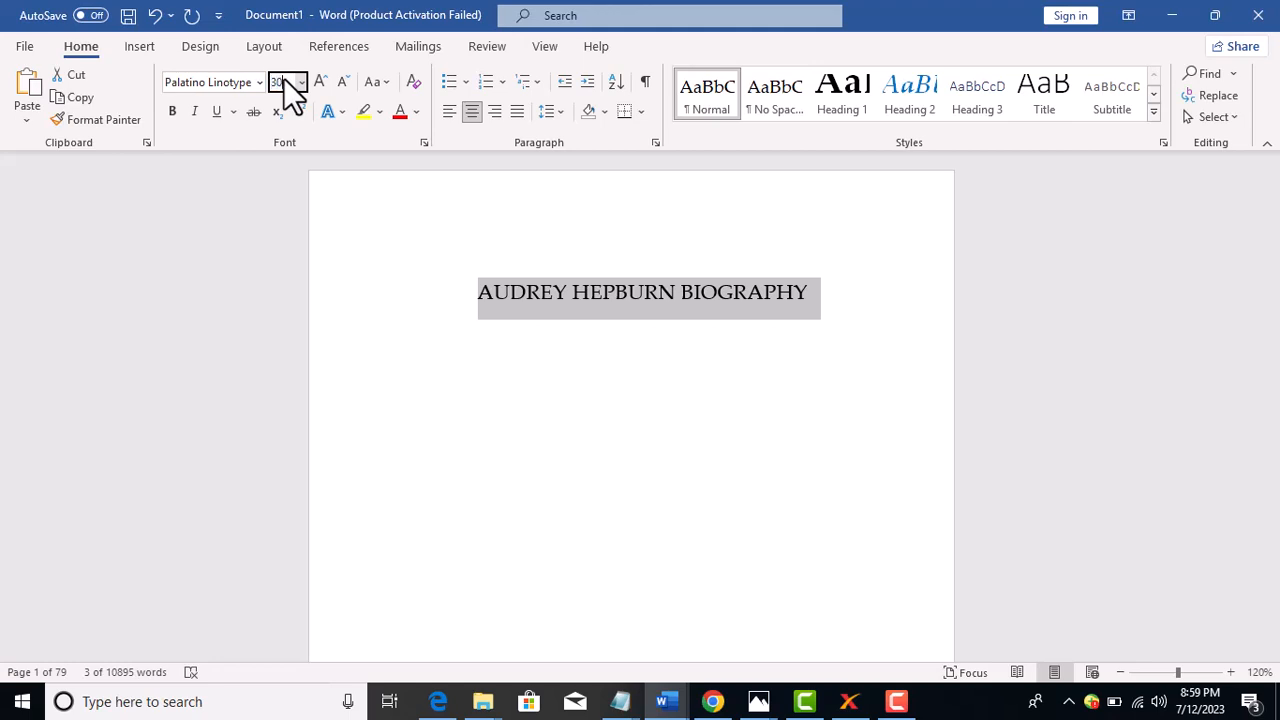
{"action": "key", "text": "Return"}
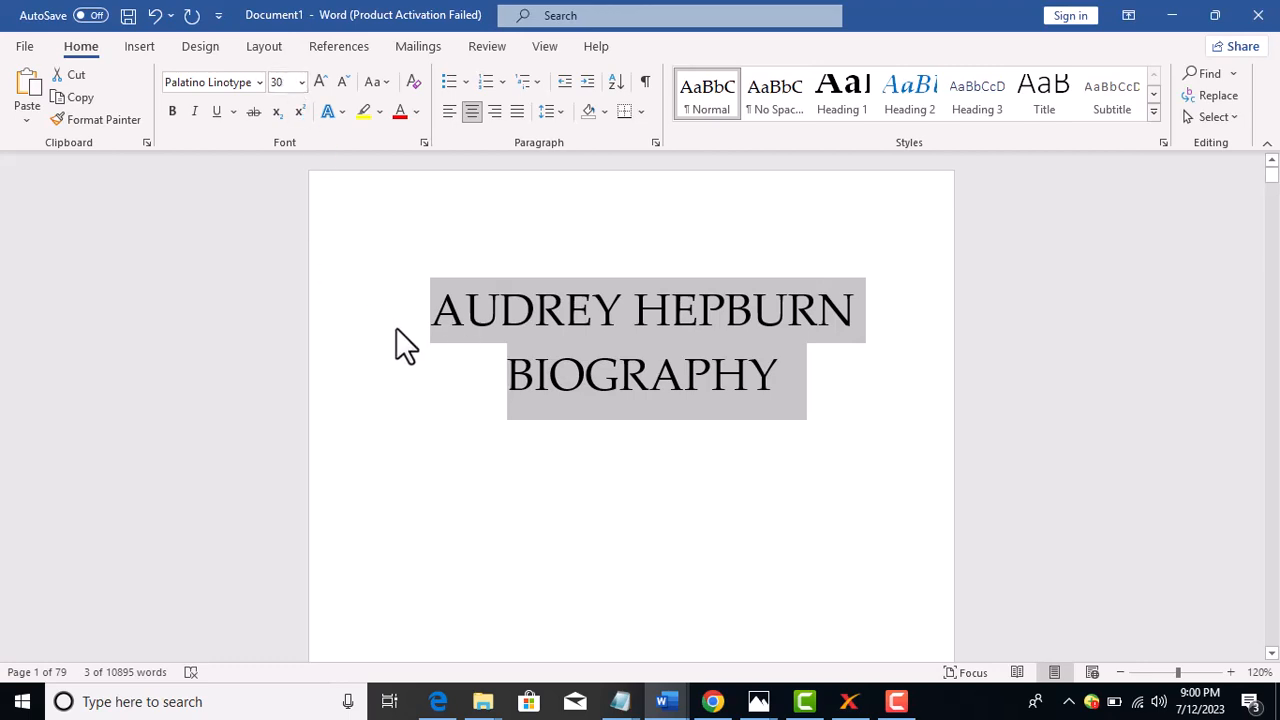
{"action": "left_click", "coordinate": [174, 112]}
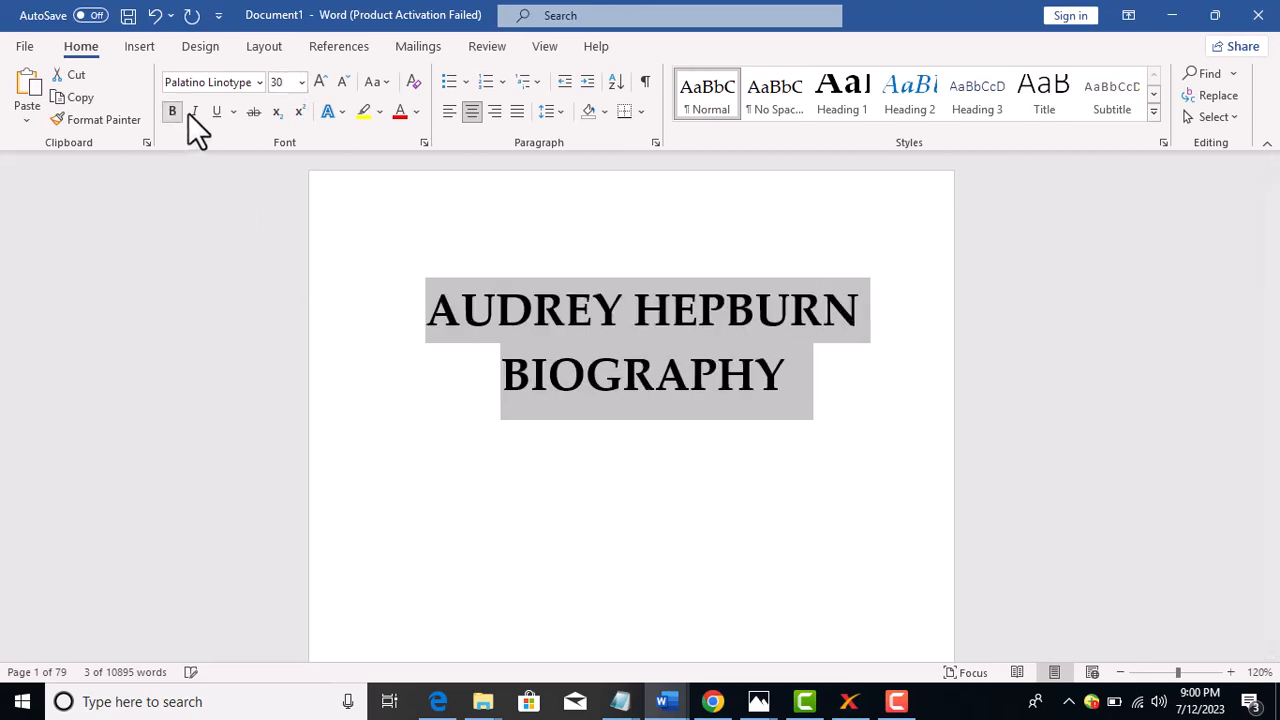
{"action": "left_click", "coordinate": [466, 365]}
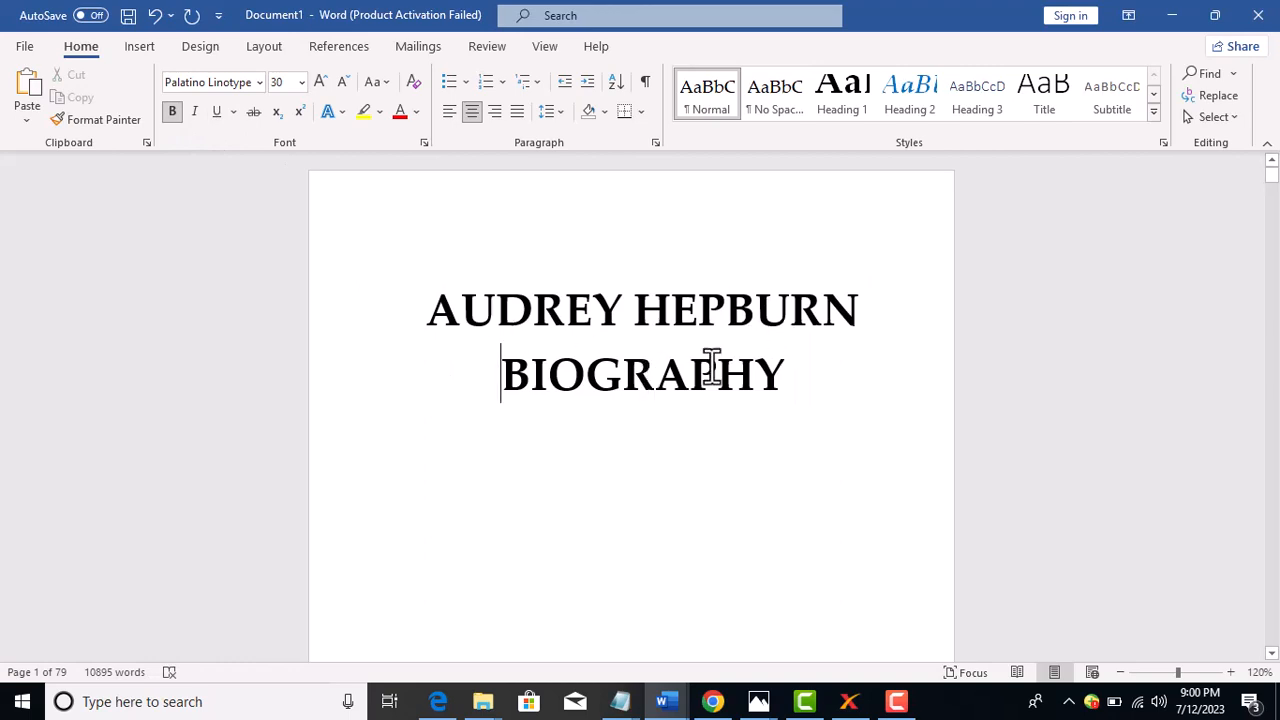
Copy the subtitle "The Untold Story of Hollywood's Most Beloved Star" from Notepad and paste it on a new line below the Word title.
{"action": "left_click", "coordinate": [788, 390]}
{"action": "key", "text": "Return"}
{"action": "mouse_move", "coordinate": [618, 698]}
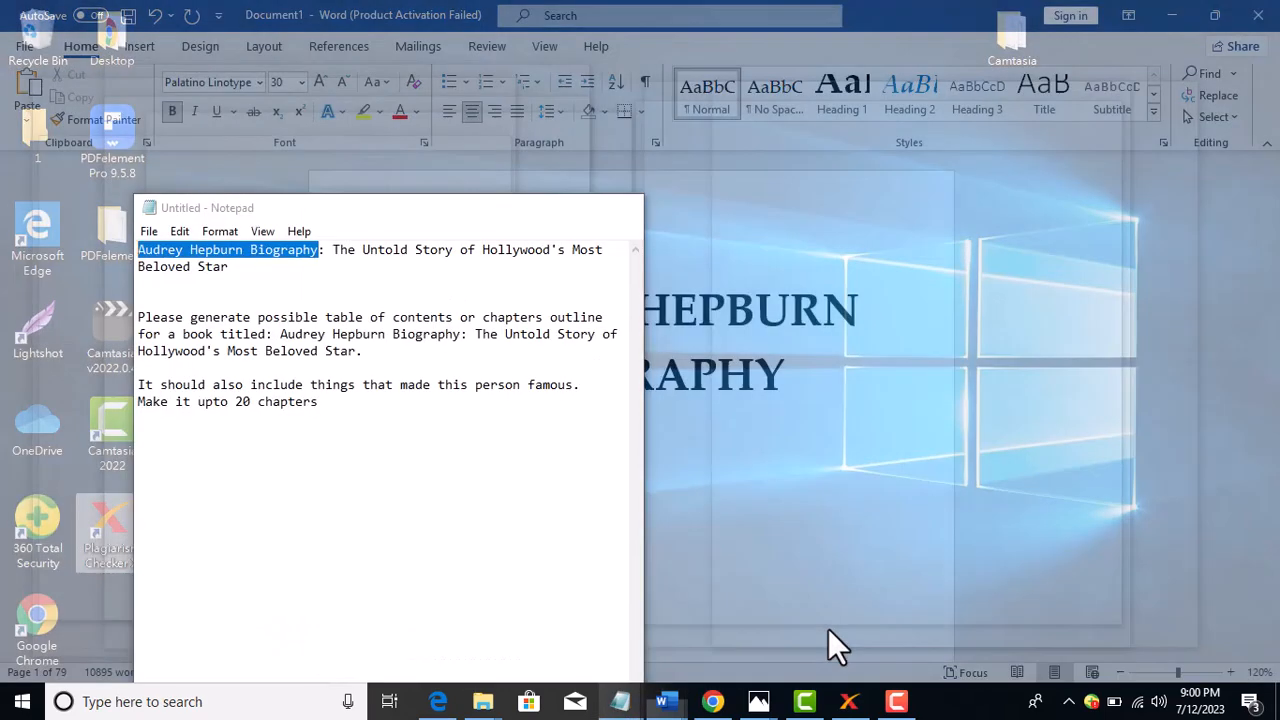
{"action": "left_click", "coordinate": [828, 628]}
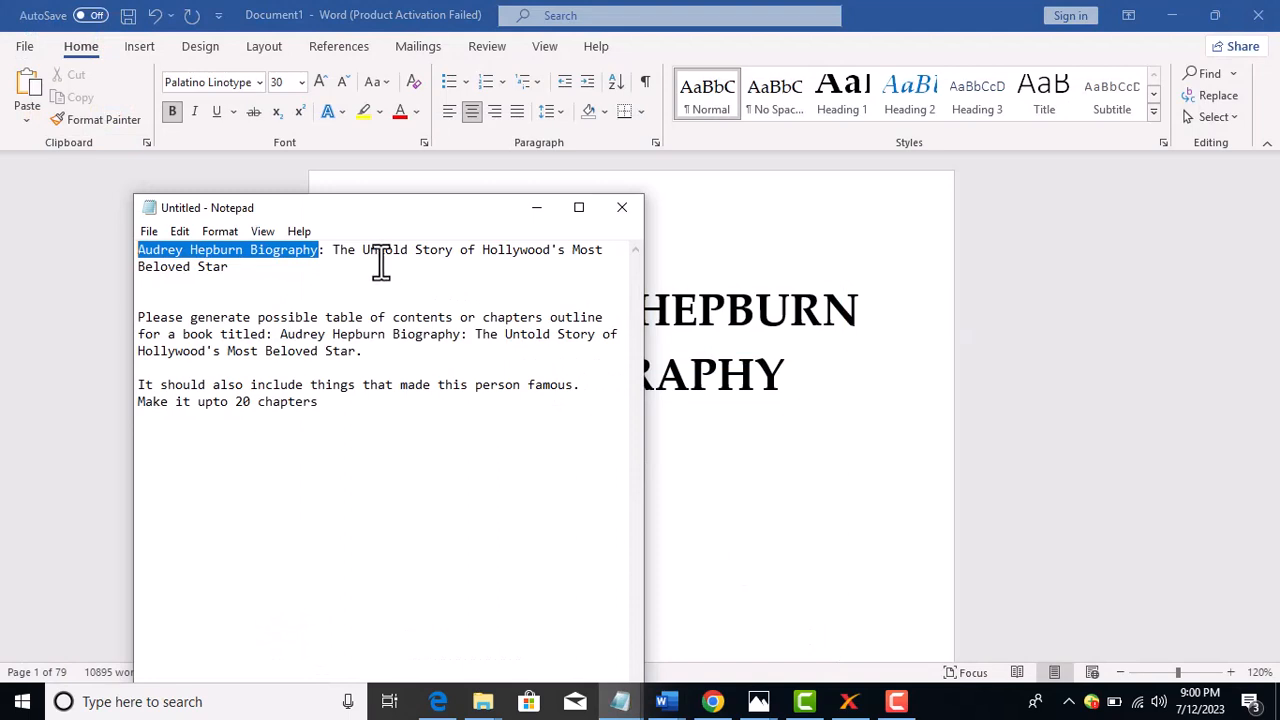
{"action": "left_click_drag", "start_coordinate": [333, 250], "coordinate": [230, 270]}
{"action": "key", "text": "ctrl+c"}
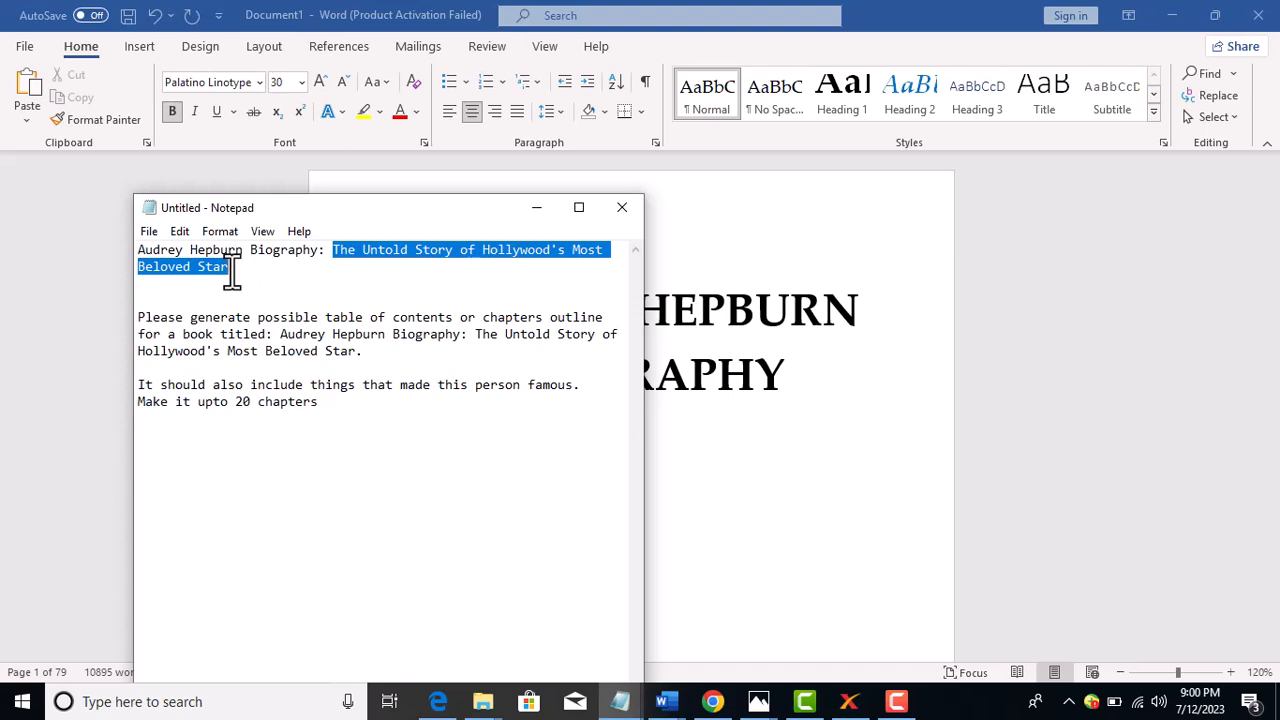
{"action": "left_click", "coordinate": [735, 461]}
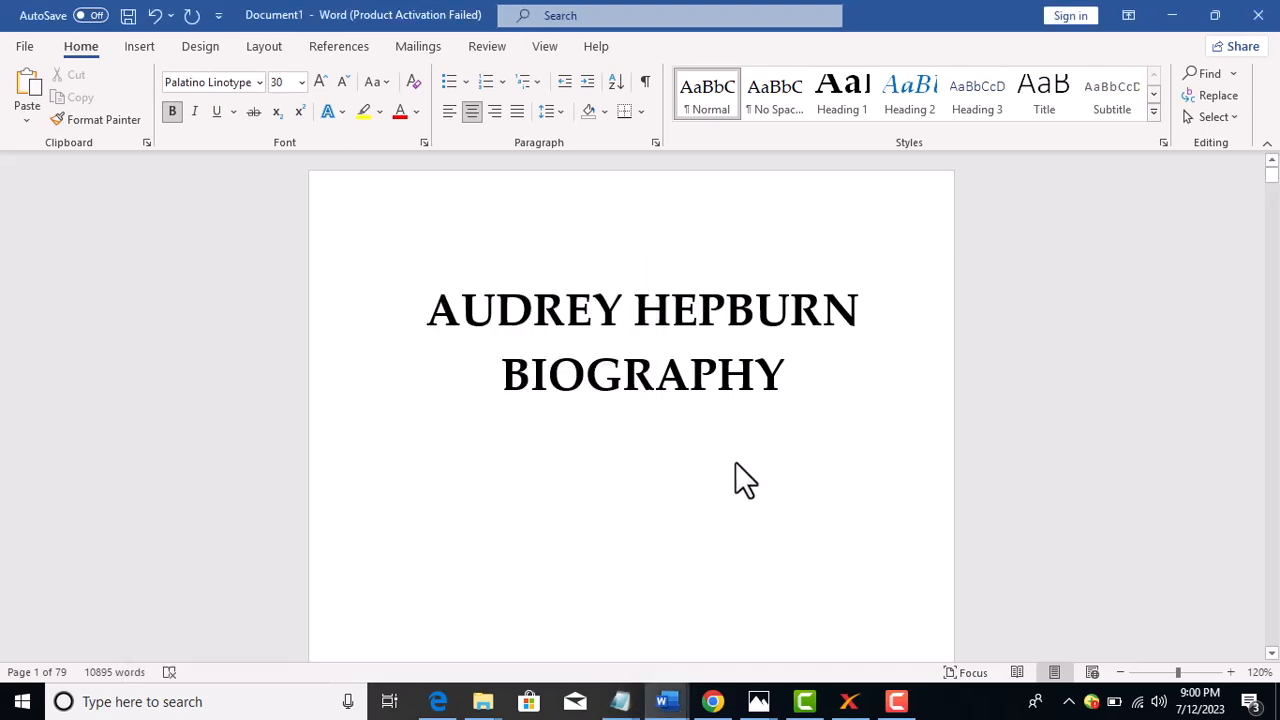
{"action": "key", "text": "ctrl+v"}
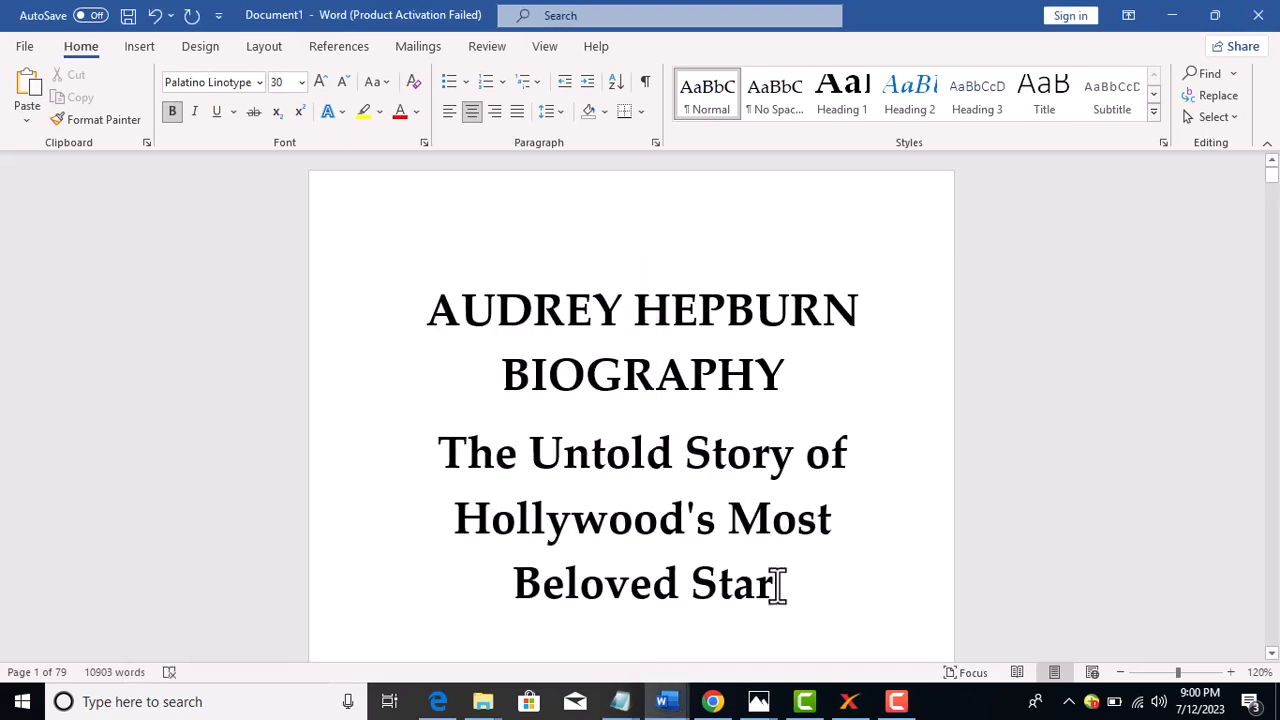
Set the subtitle's font size to 20 and make it italic.
{"action": "left_click_drag", "start_coordinate": [774, 583], "coordinate": [471, 476]}
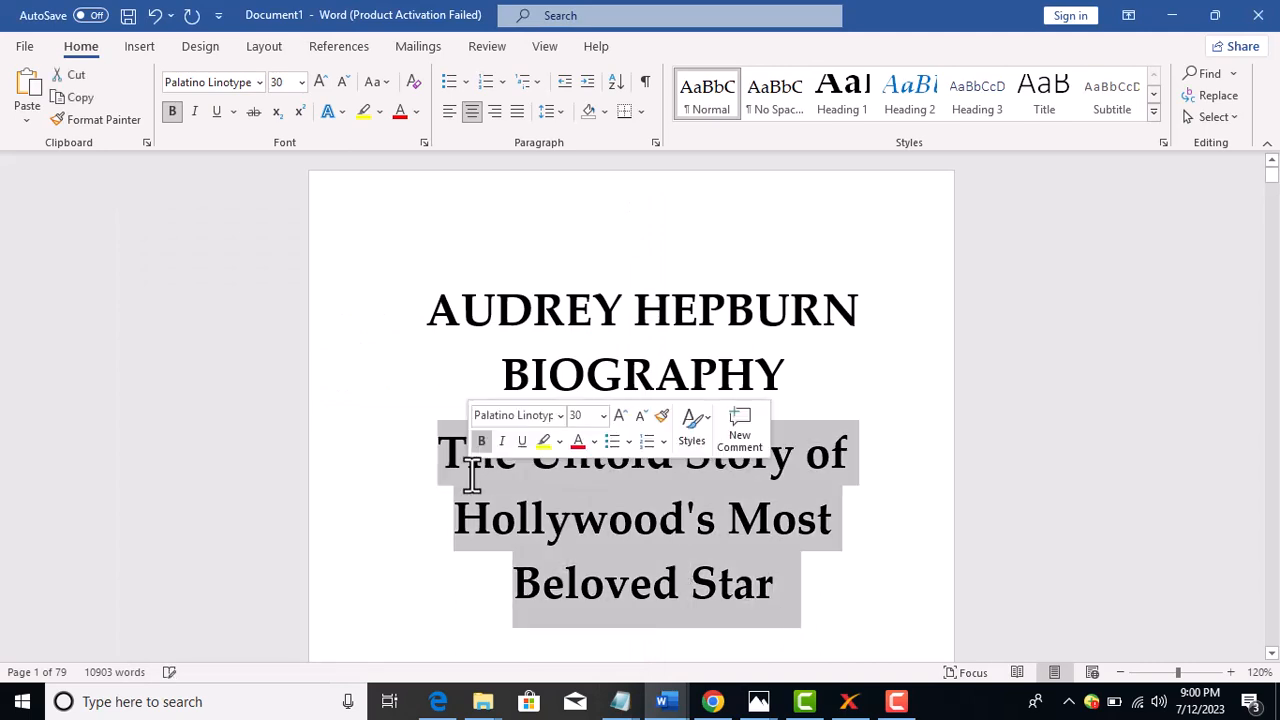
{"action": "left_click", "coordinate": [284, 84]}
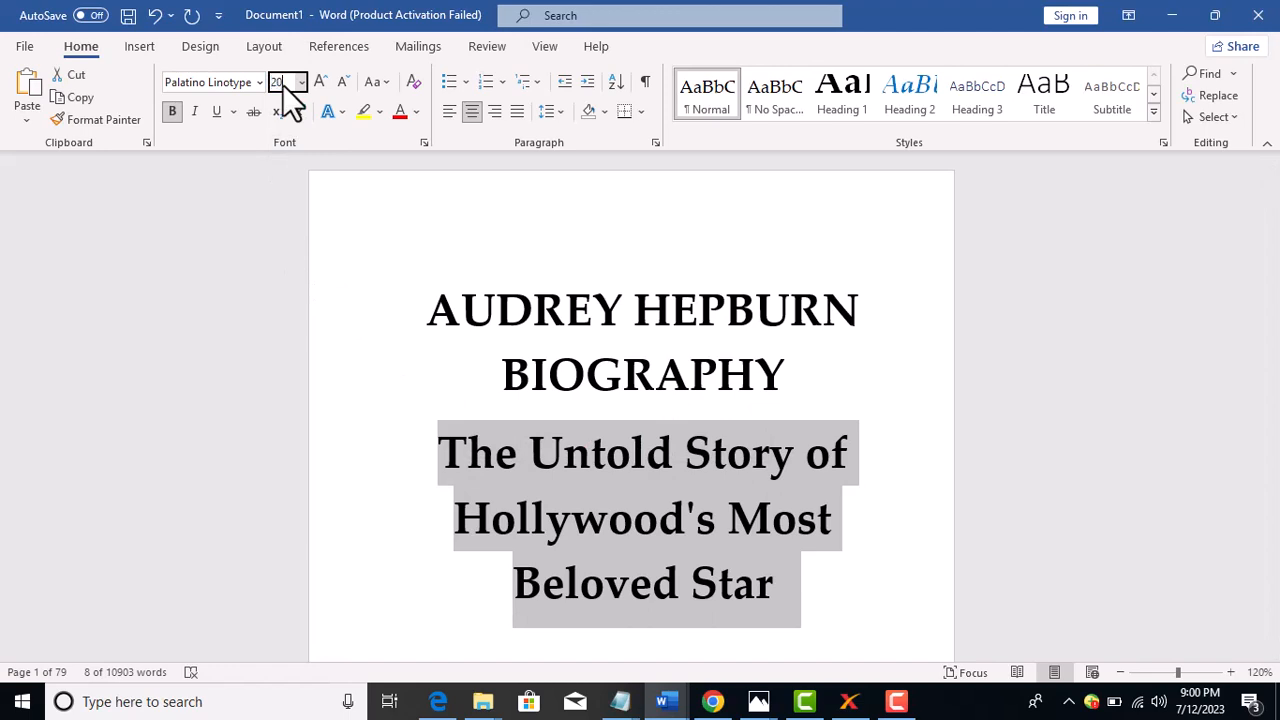
{"action": "key", "text": "Return"}
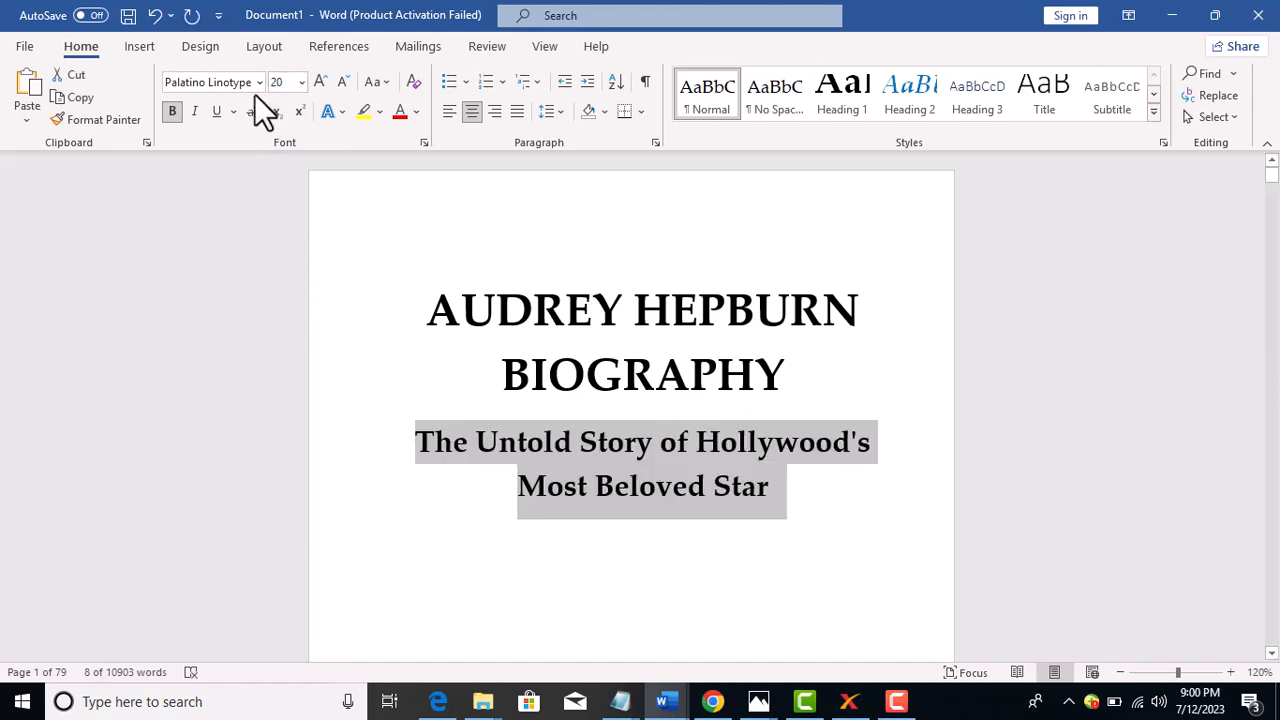
{"action": "left_click", "coordinate": [197, 110]}
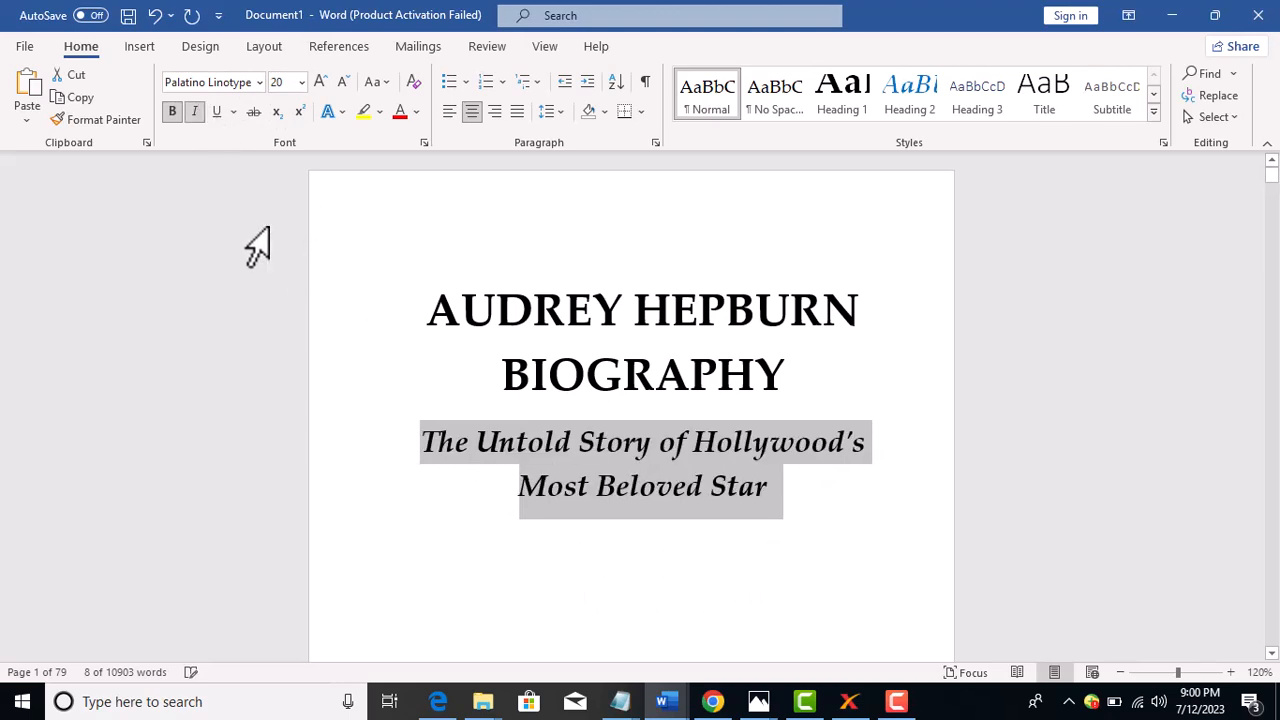
Try the subtitle without bold formatting, and undo that change.
{"action": "left_click", "coordinate": [173, 112]}
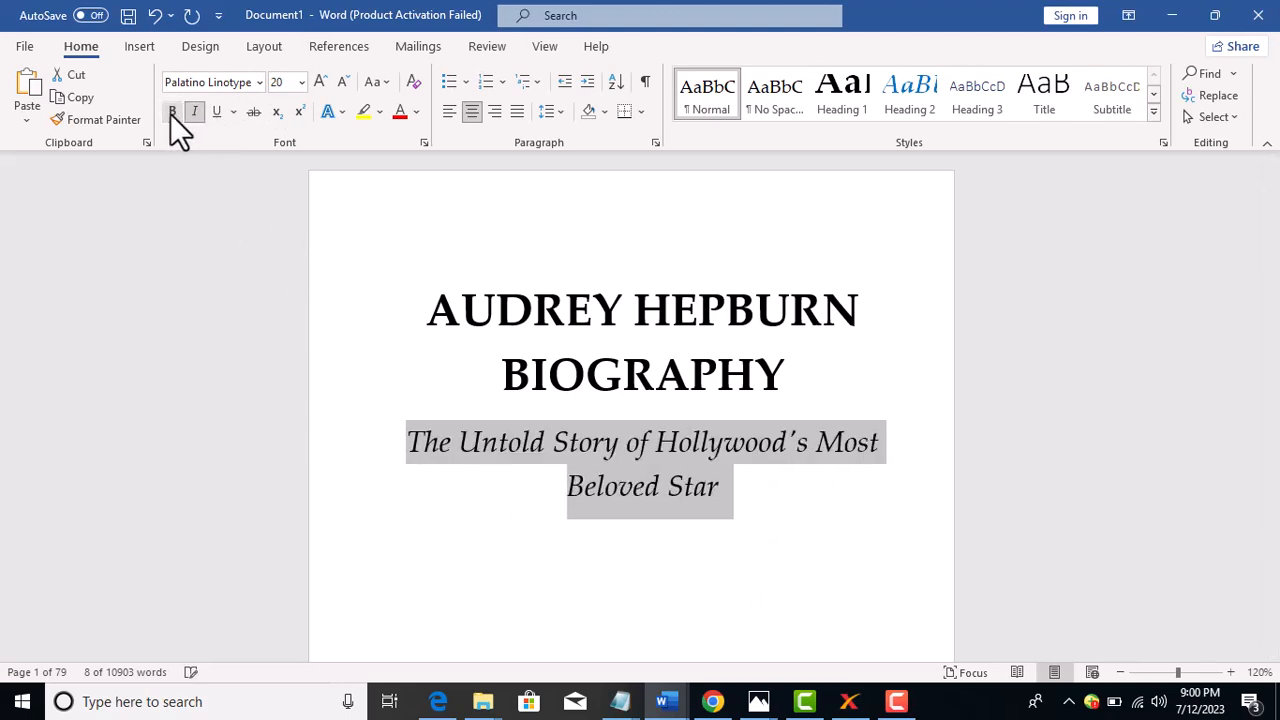
{"action": "left_click", "coordinate": [583, 404]}
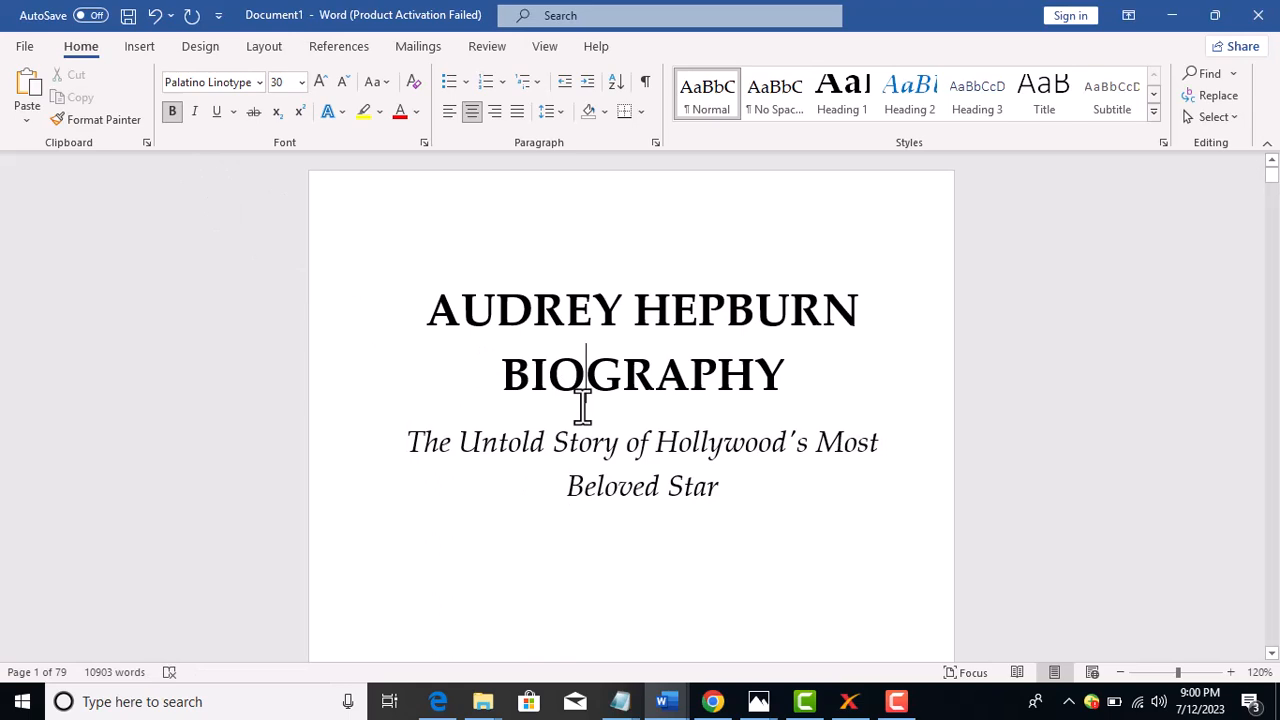
{"action": "key", "text": "ctrl+z"}
Try a page break on the empty line below the subtitle, and remove it again.
{"action": "left_click", "coordinate": [741, 536]}
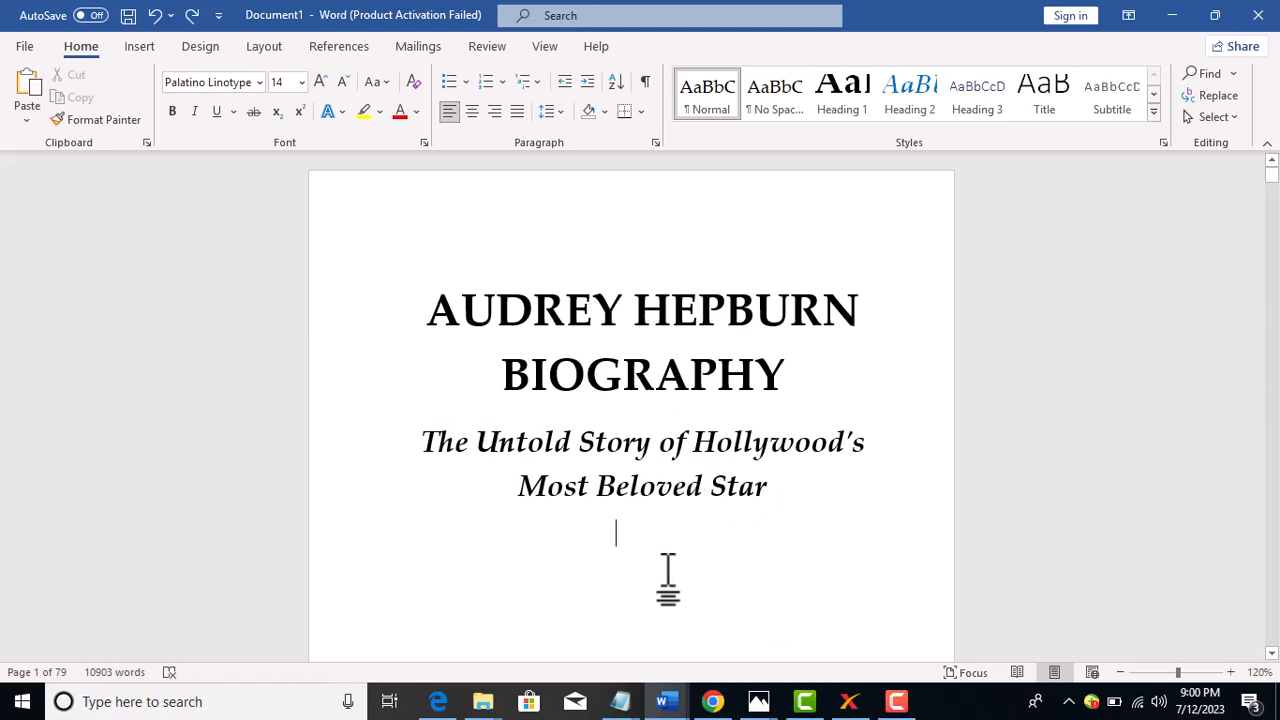
{"action": "key", "text": "ctrl+Return"}
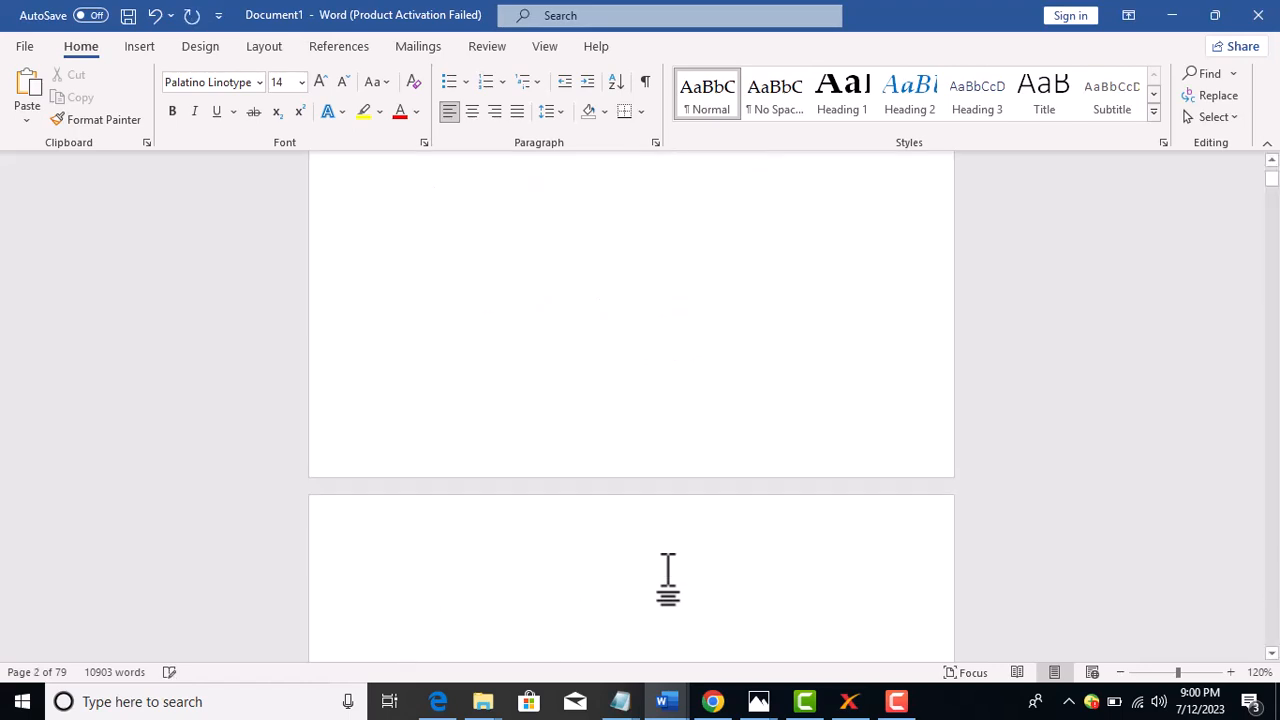
{"action": "key", "text": "BackSpace"}
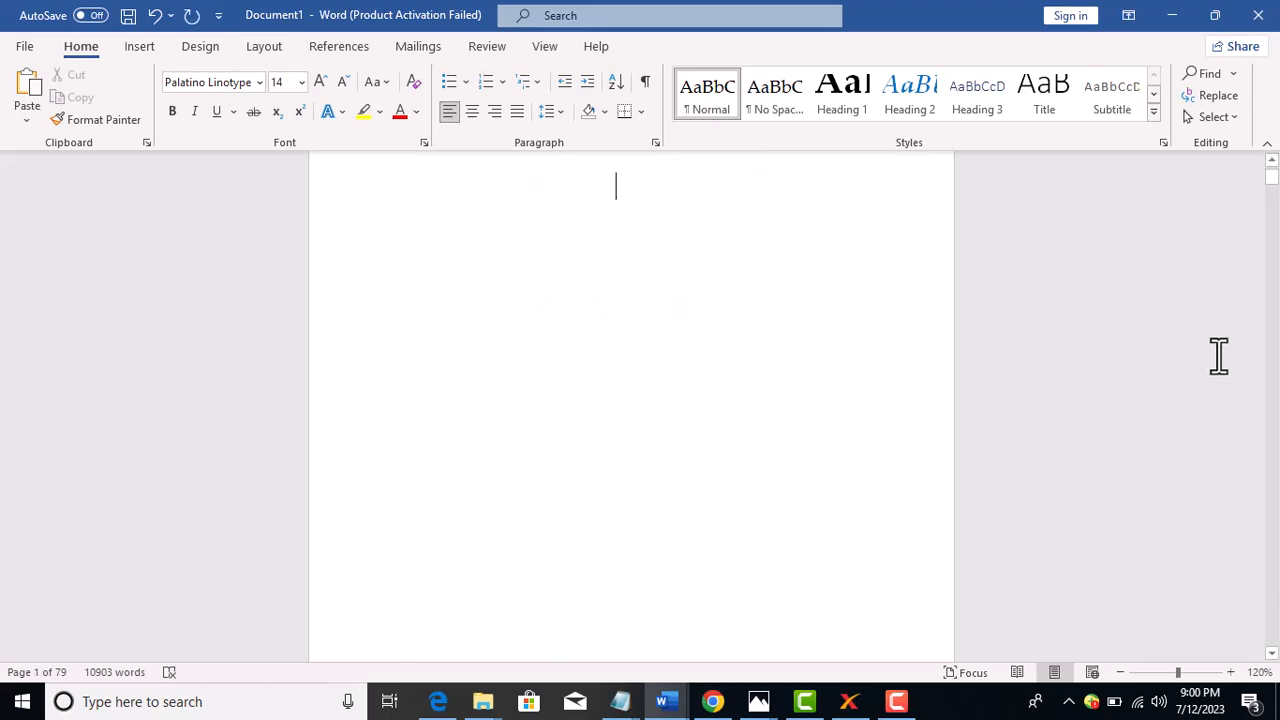
Switch to Chrome, search the web for "fake name generator", and open the Fake Name Generator website.
{"action": "scroll", "coordinate": [1272, 168], "scroll_direction": "up", "scroll_amount": 3}
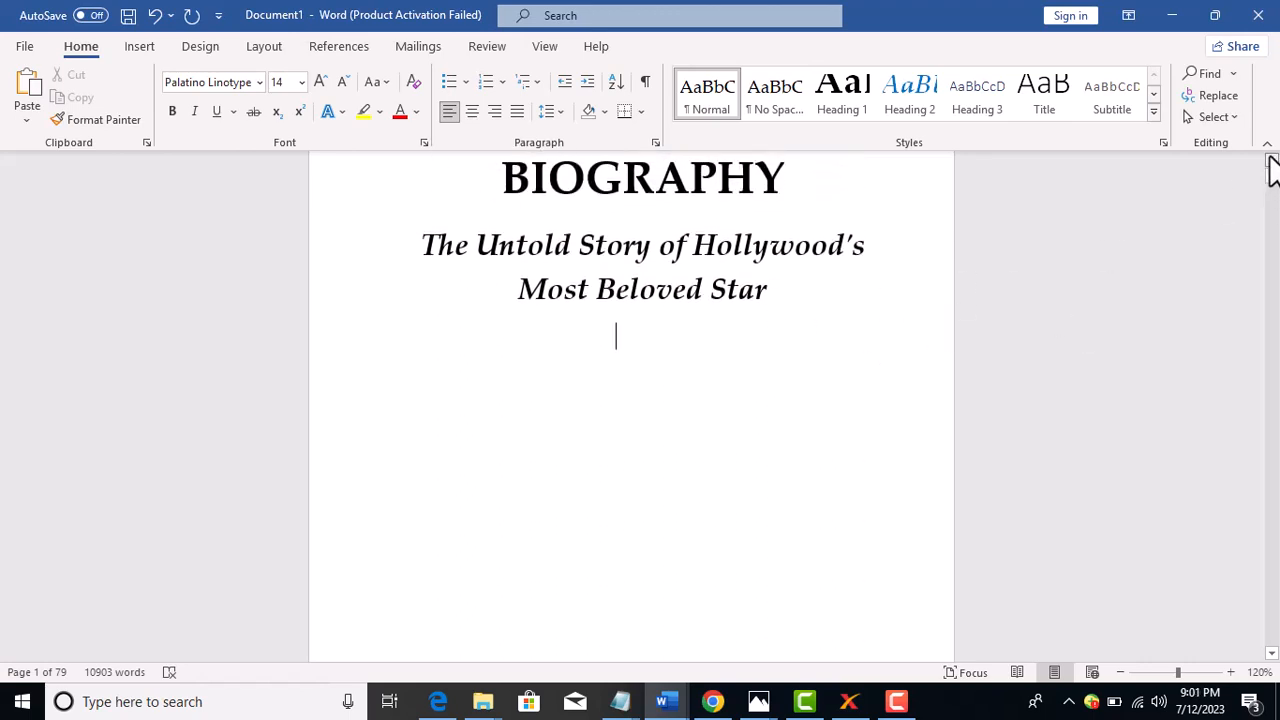
{"action": "scroll", "coordinate": [1271, 166], "scroll_direction": "up", "scroll_amount": 2}
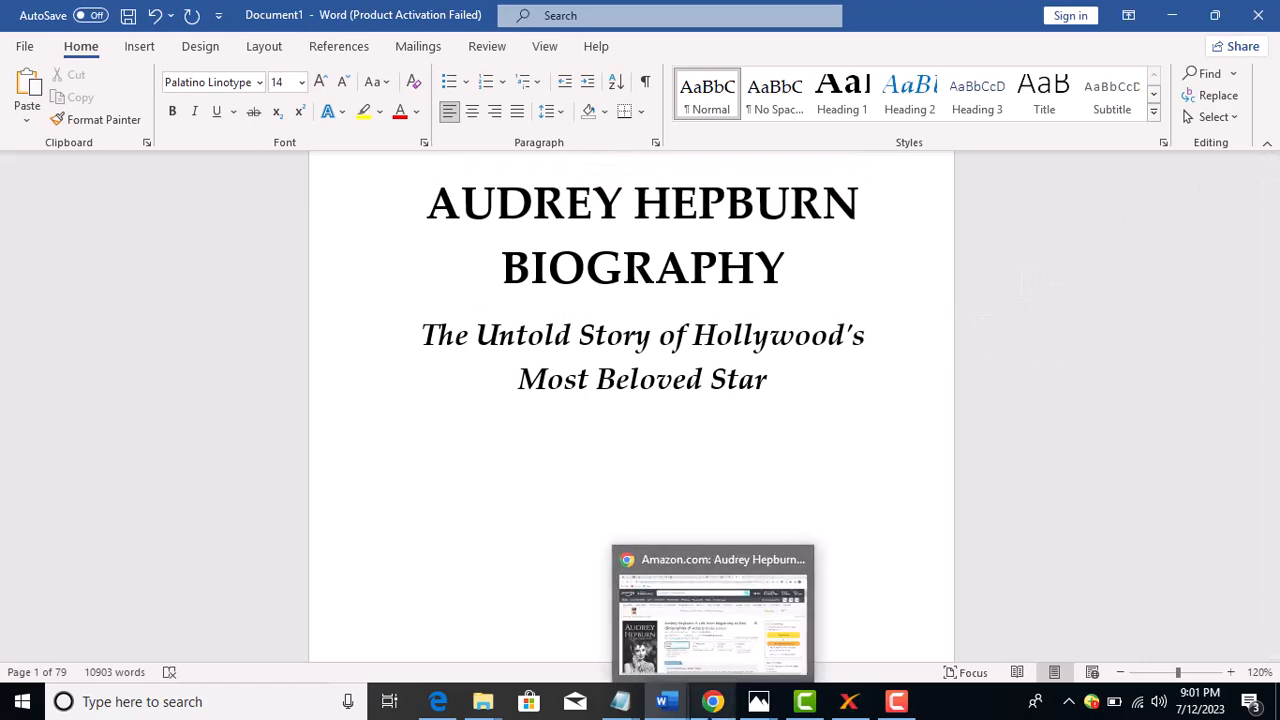
{"action": "left_click", "coordinate": [712, 701]}
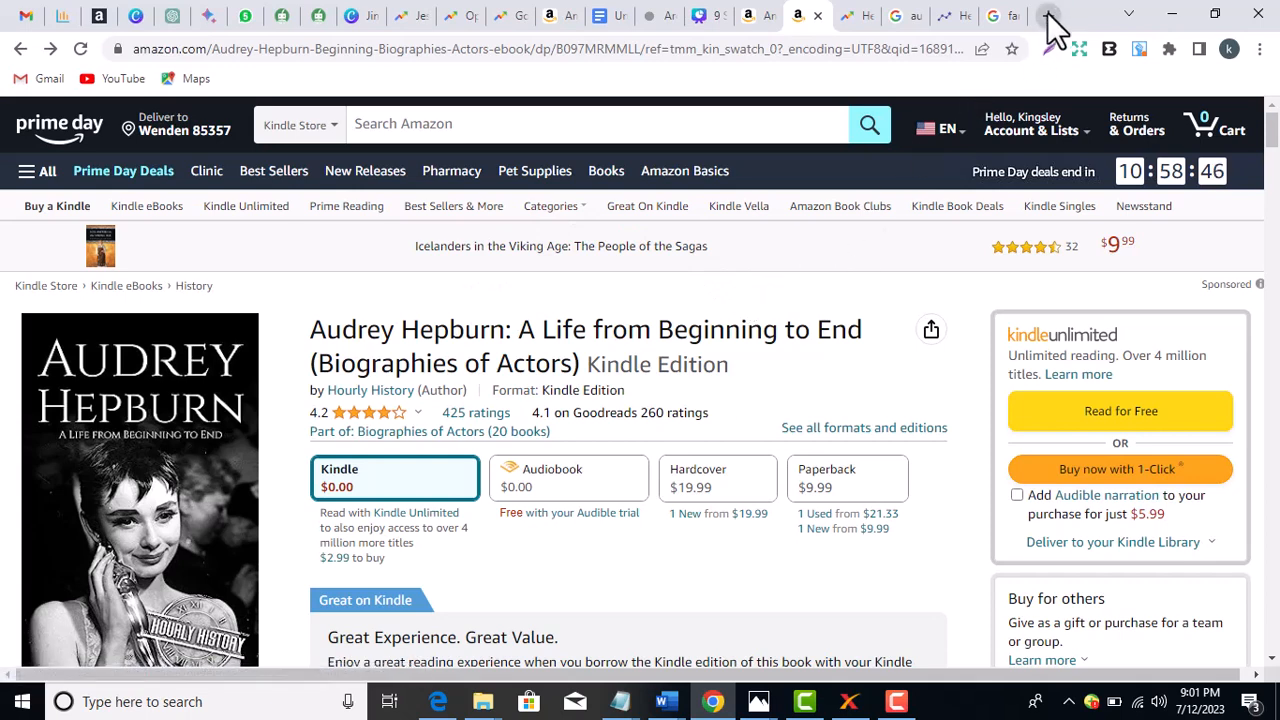
{"action": "left_click", "coordinate": [1008, 18]}
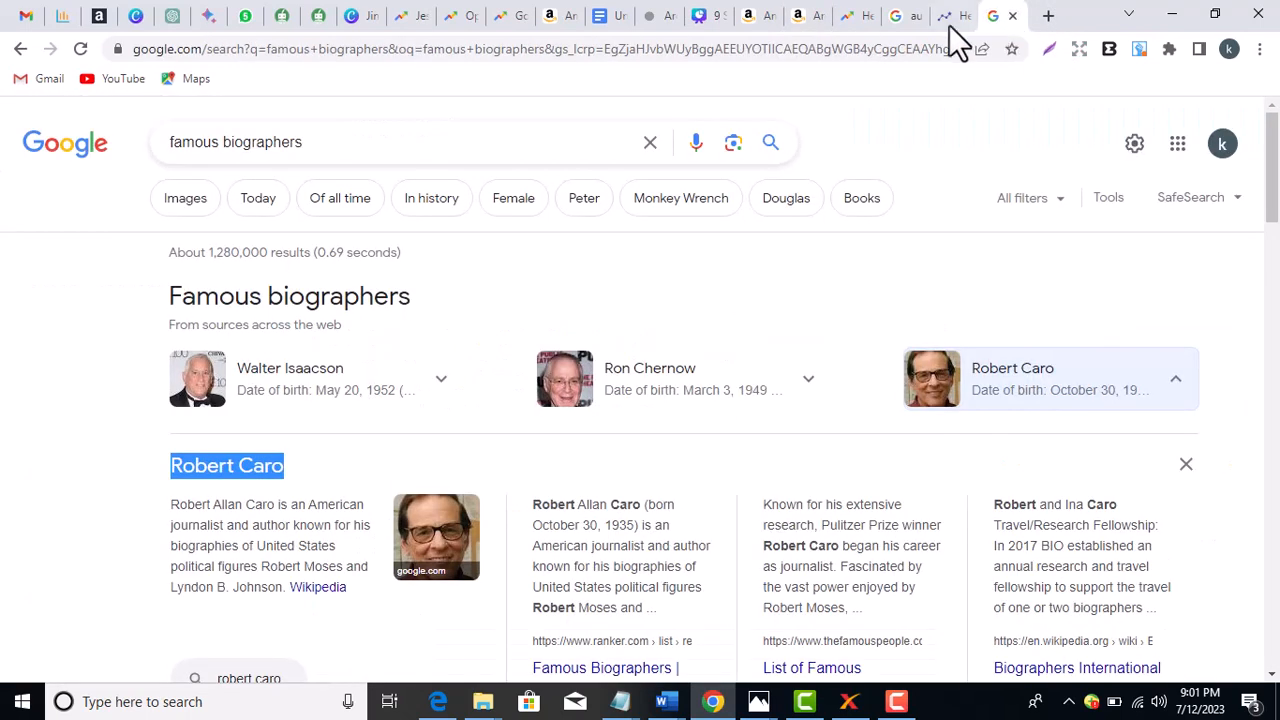
{"action": "left_click", "coordinate": [828, 58]}
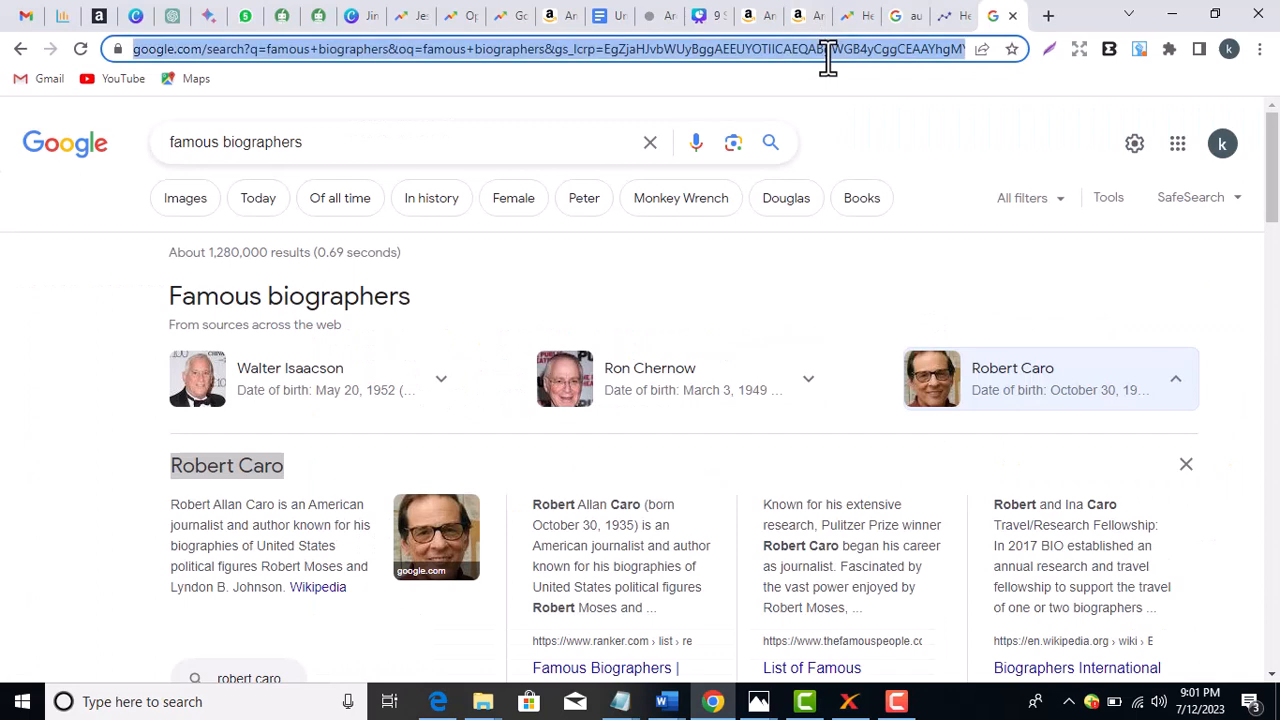
{"action": "type", "text": "fake"}
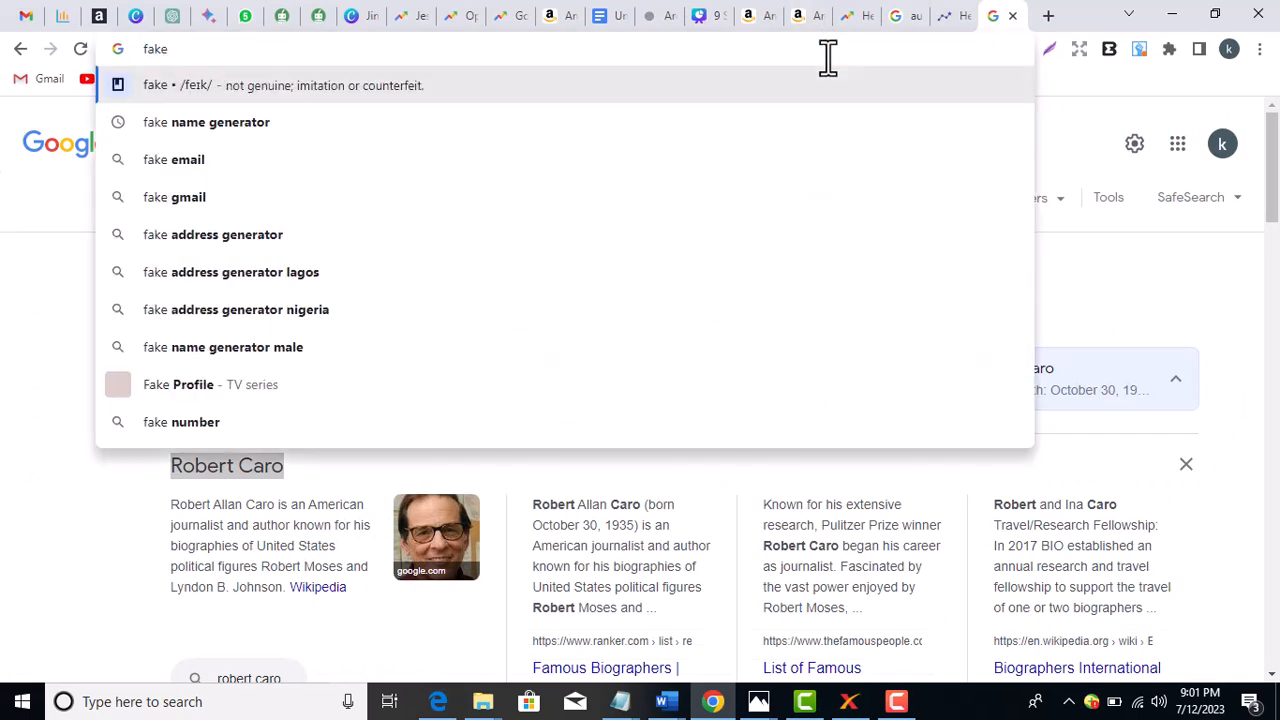
{"action": "left_click", "coordinate": [251, 122]}
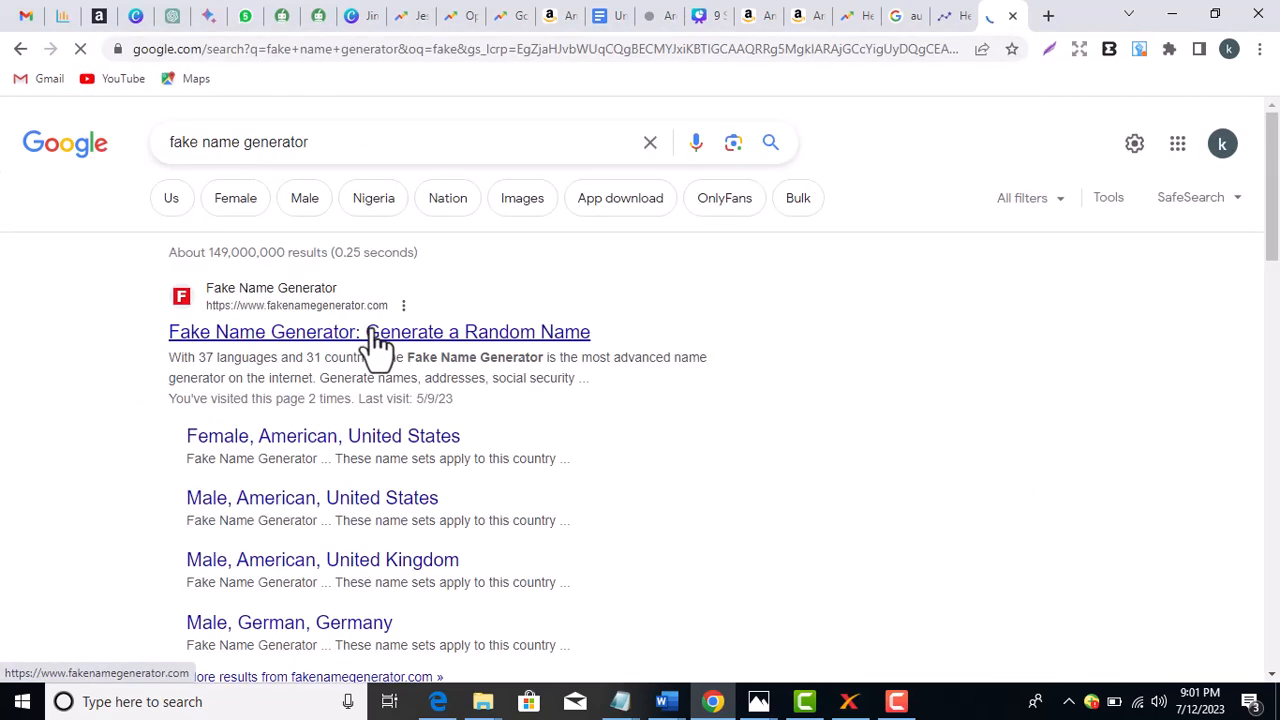
{"action": "left_click", "coordinate": [378, 334]}
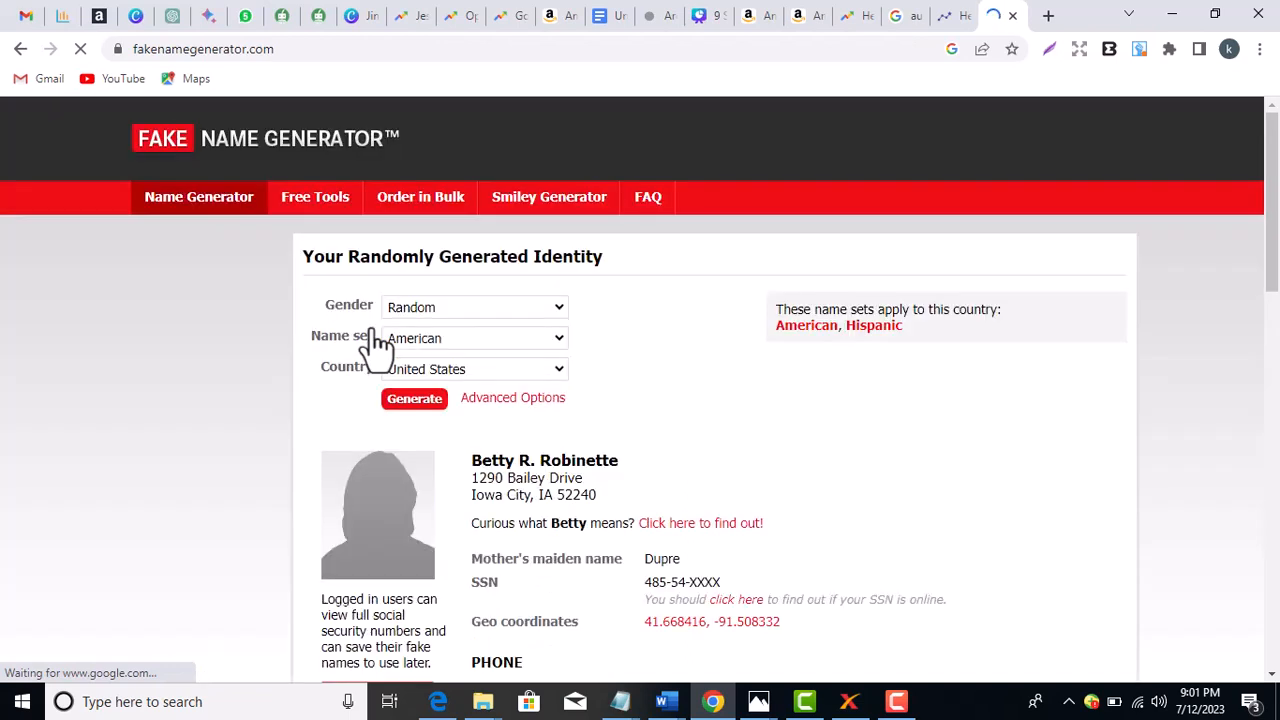
Set the gender to Male and generate a random identity with the American name set for the United States.
{"action": "left_click", "coordinate": [556, 307]}
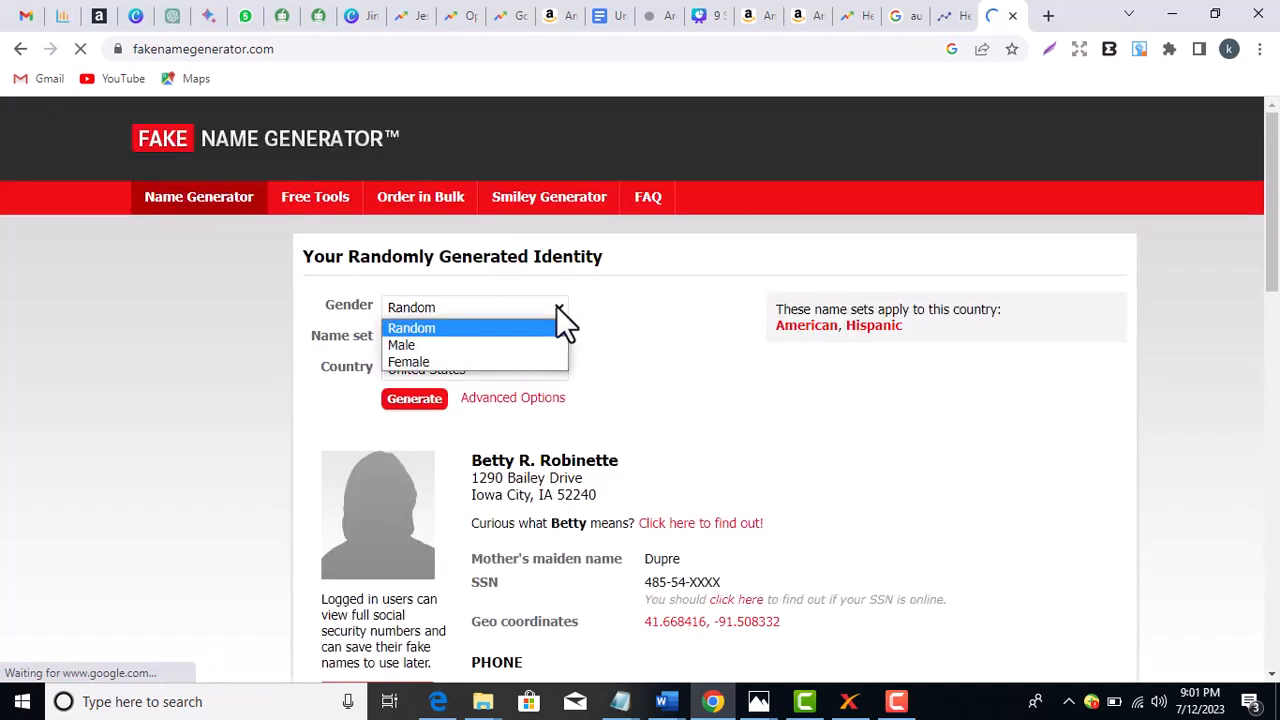
{"action": "left_click", "coordinate": [490, 345]}
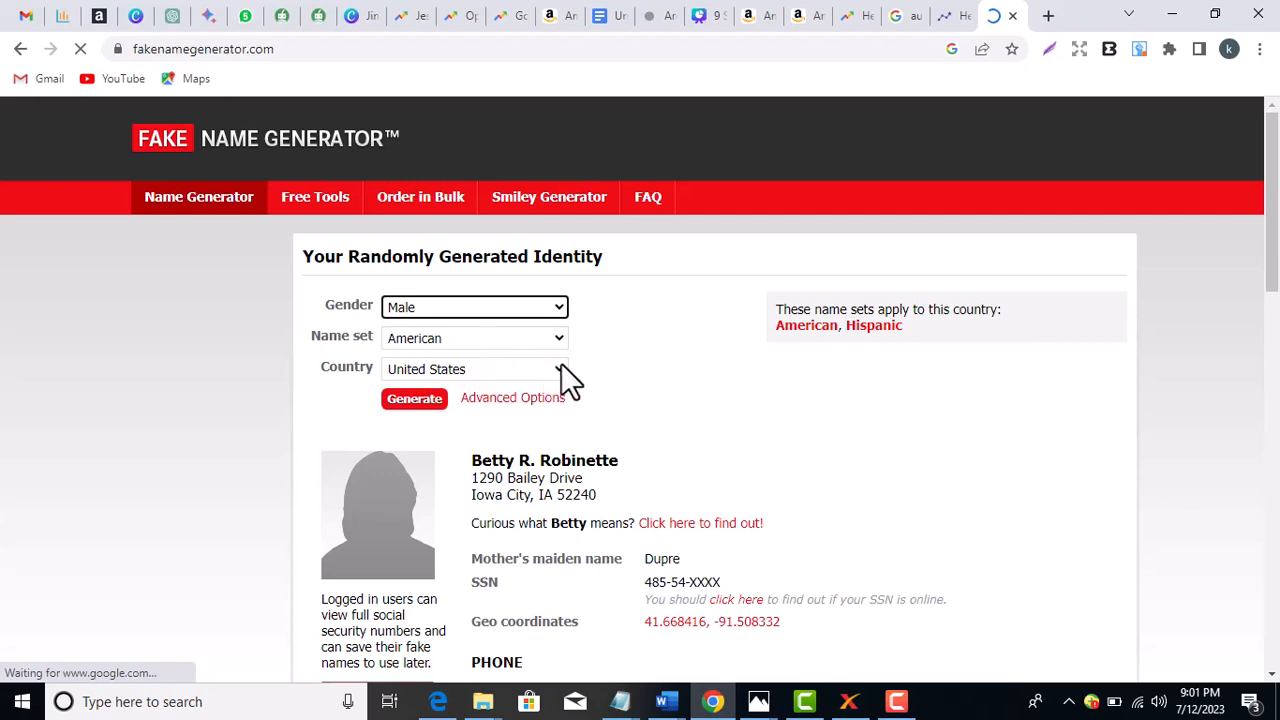
{"action": "left_click", "coordinate": [411, 394]}
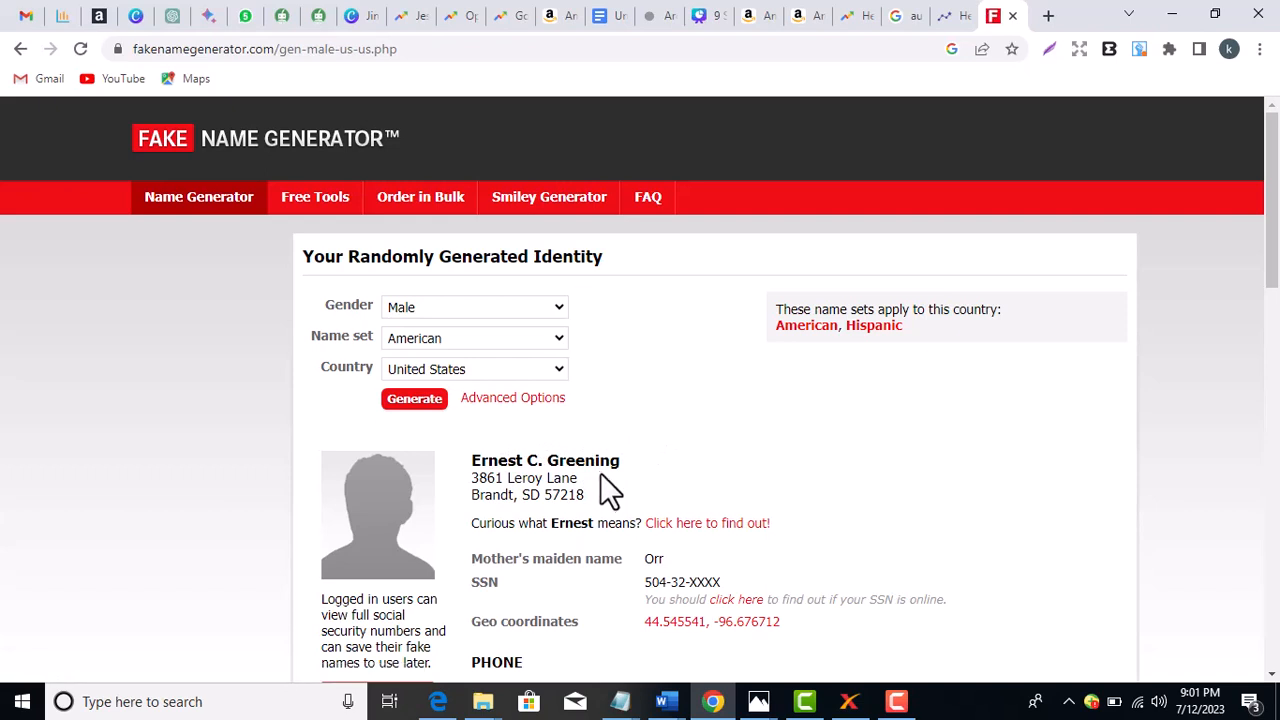
Generate several more male American identities for the United States to look for an author name.
{"action": "left_click", "coordinate": [410, 398]}
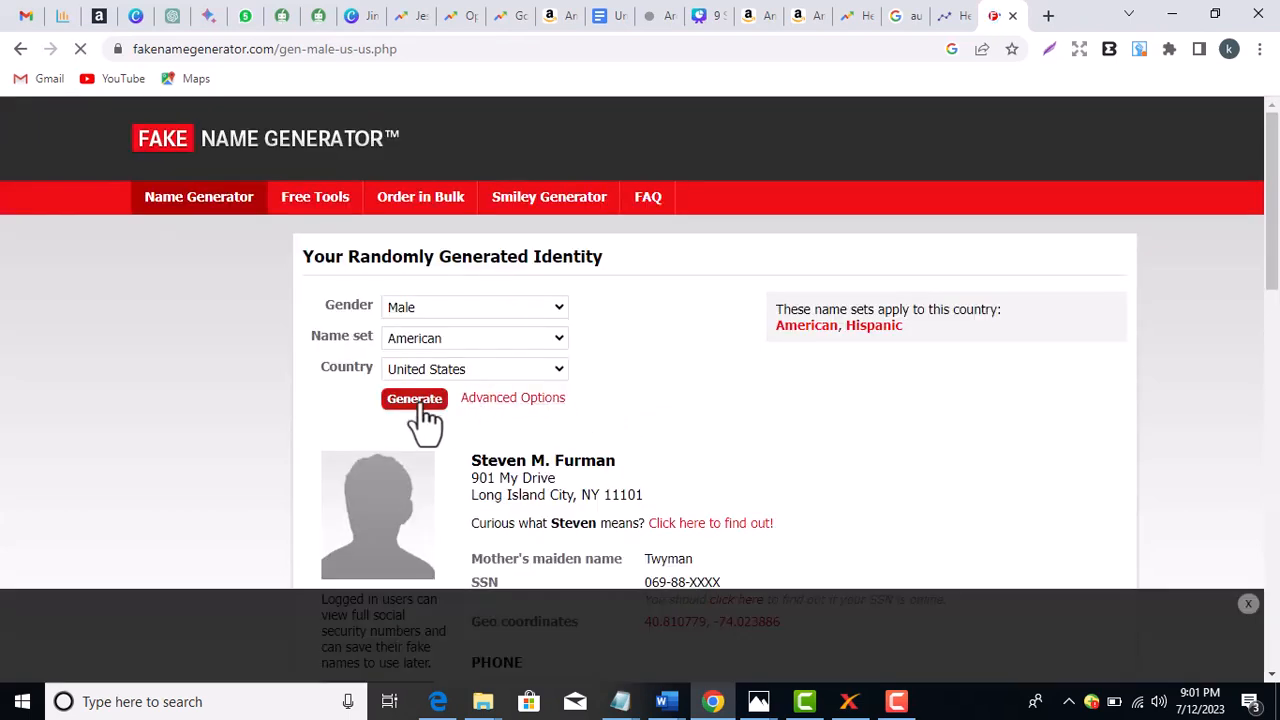
{"action": "left_click", "coordinate": [414, 400]}
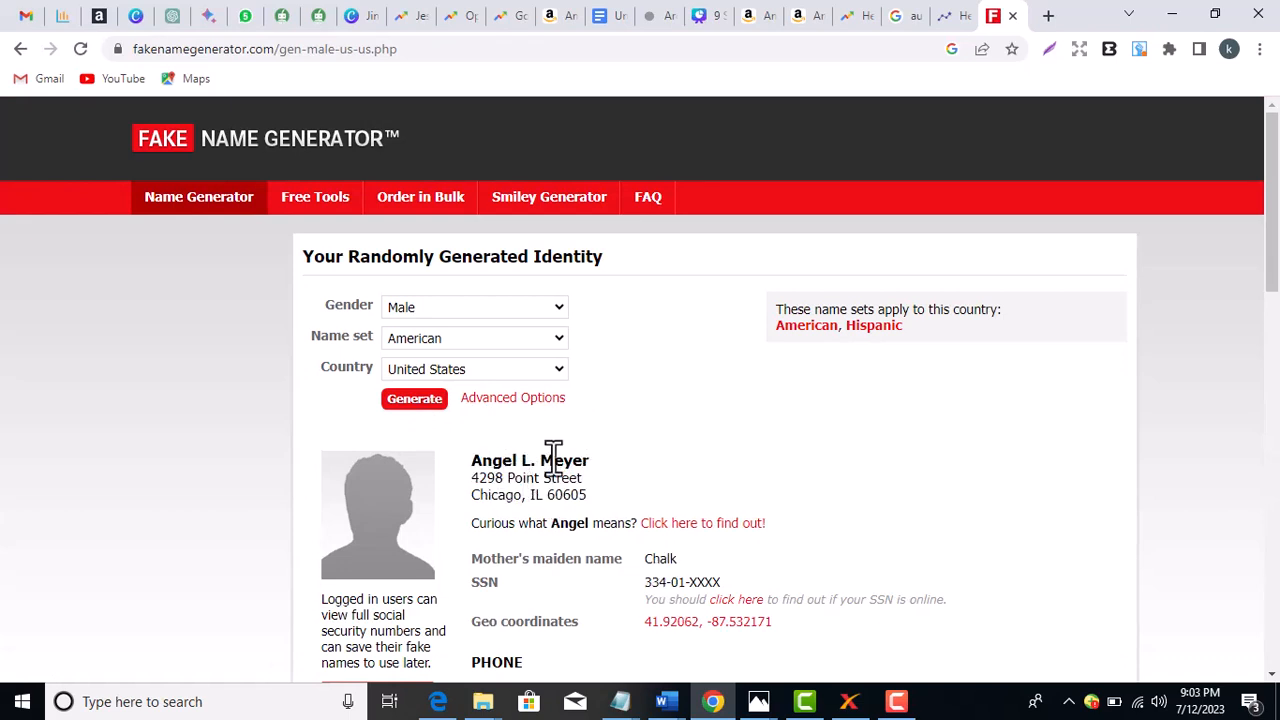
{"action": "left_click", "coordinate": [412, 404]}
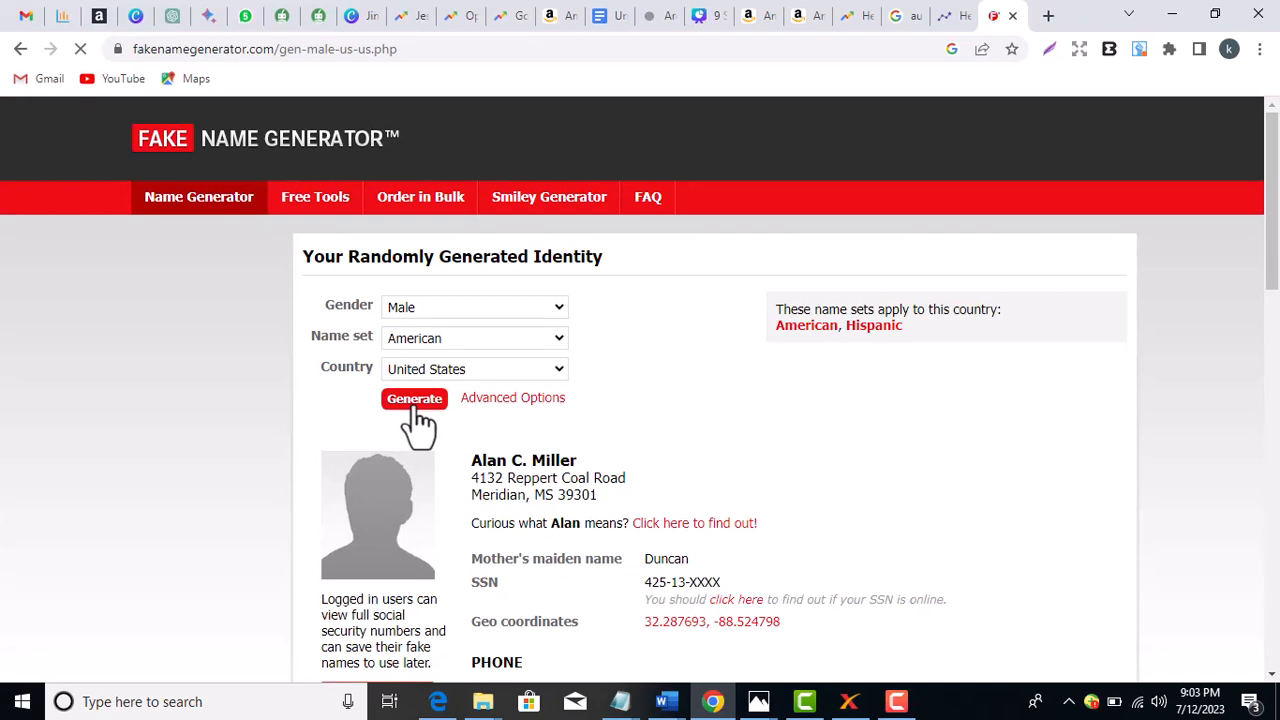
{"action": "left_click", "coordinate": [410, 406]}
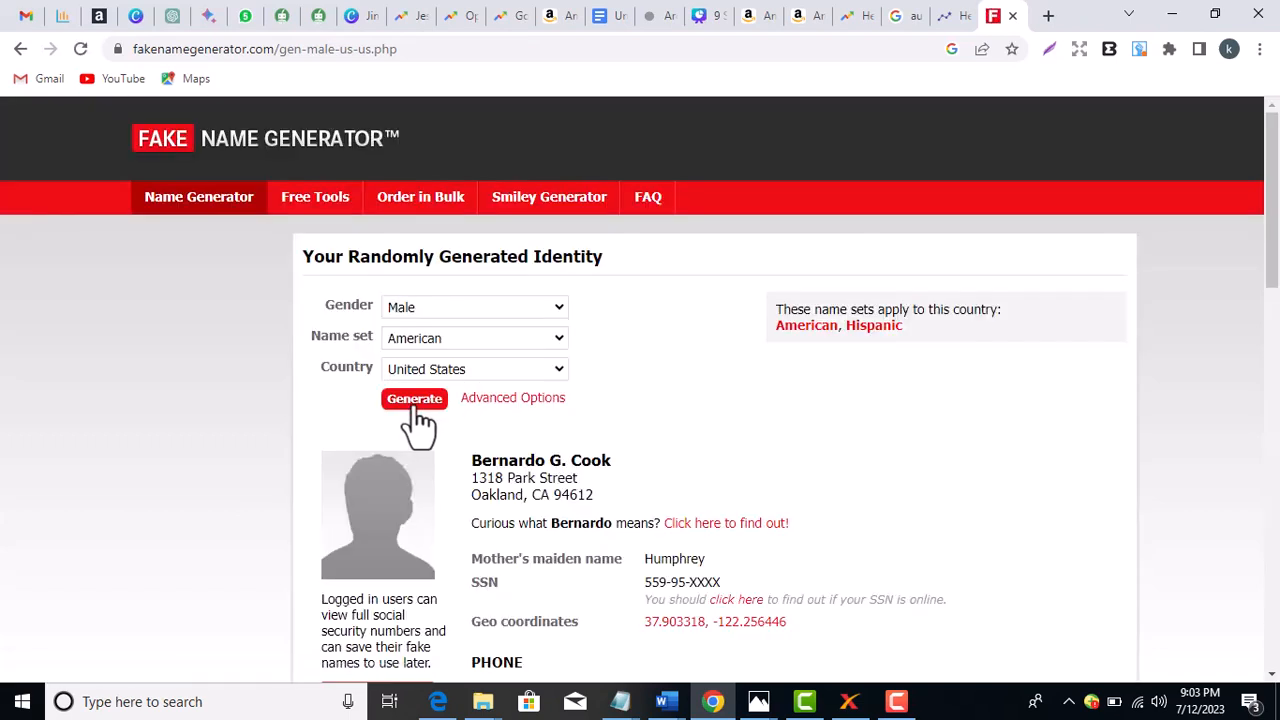
{"action": "left_click", "coordinate": [412, 406]}
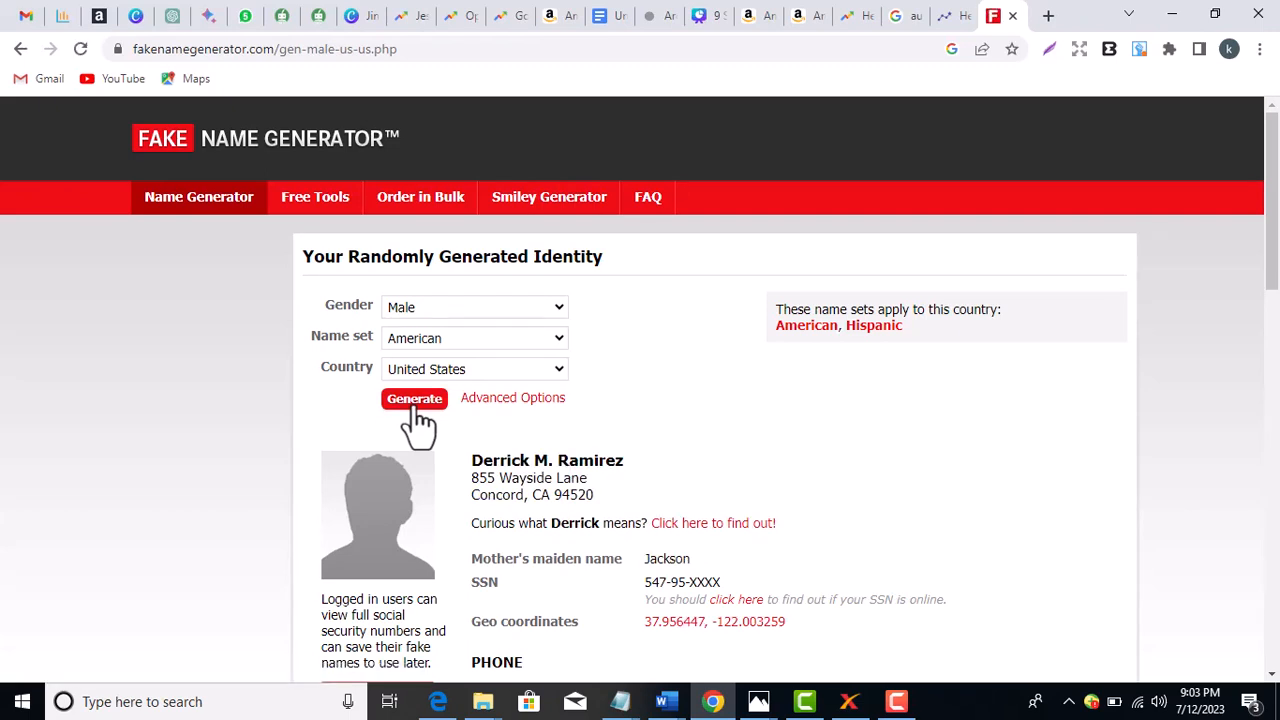
{"action": "left_click", "coordinate": [412, 402]}
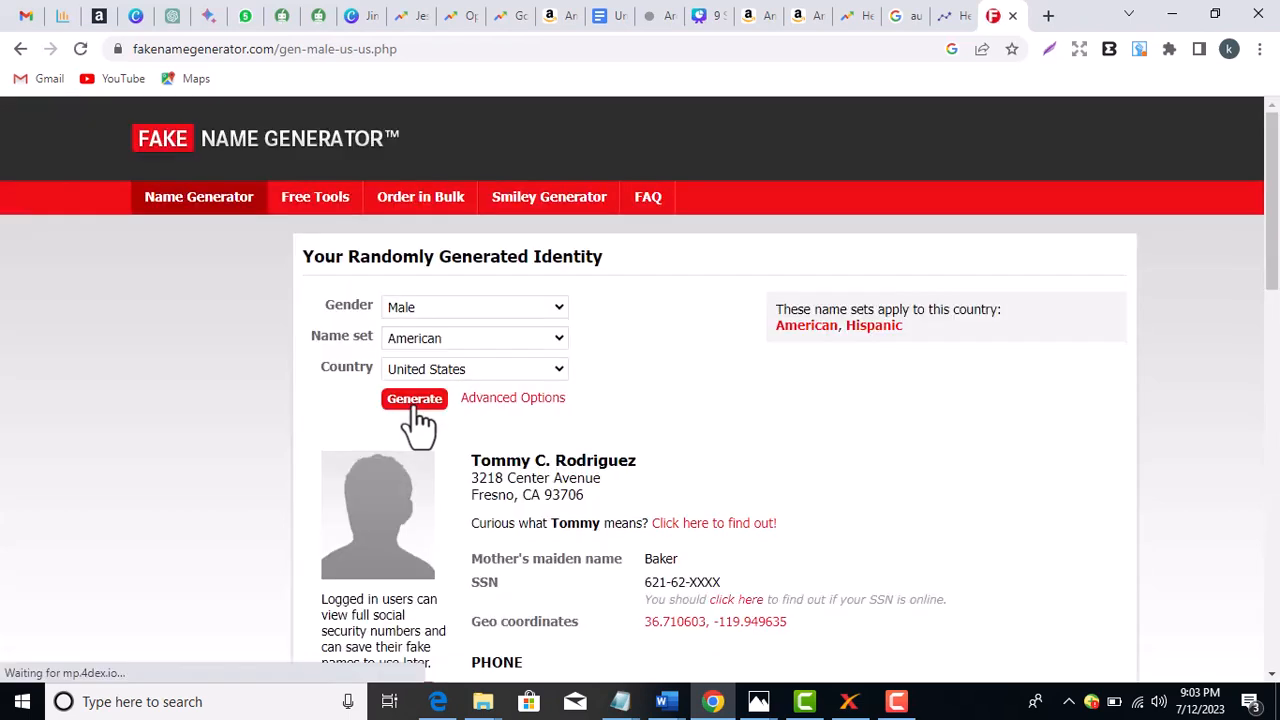
Set the country to Germany and generate male identities until a suitable author name comes up.
{"action": "left_click", "coordinate": [449, 372]}
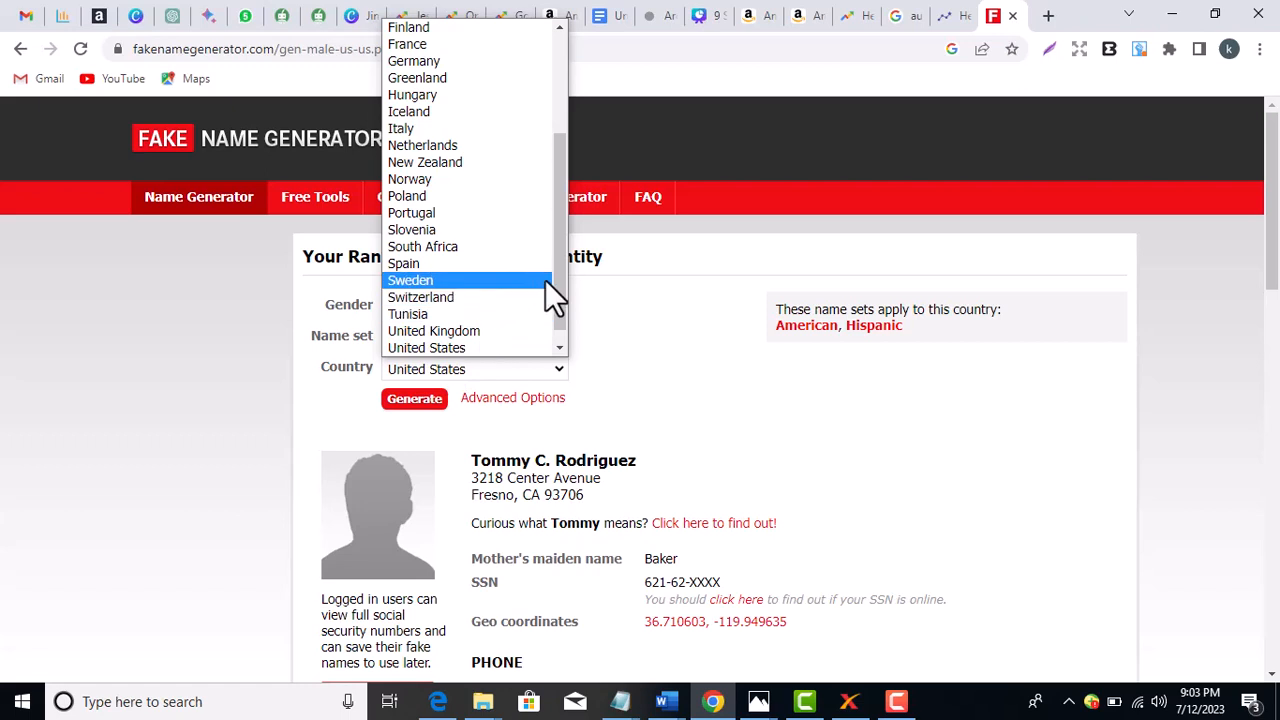
{"action": "left_click", "coordinate": [450, 63]}
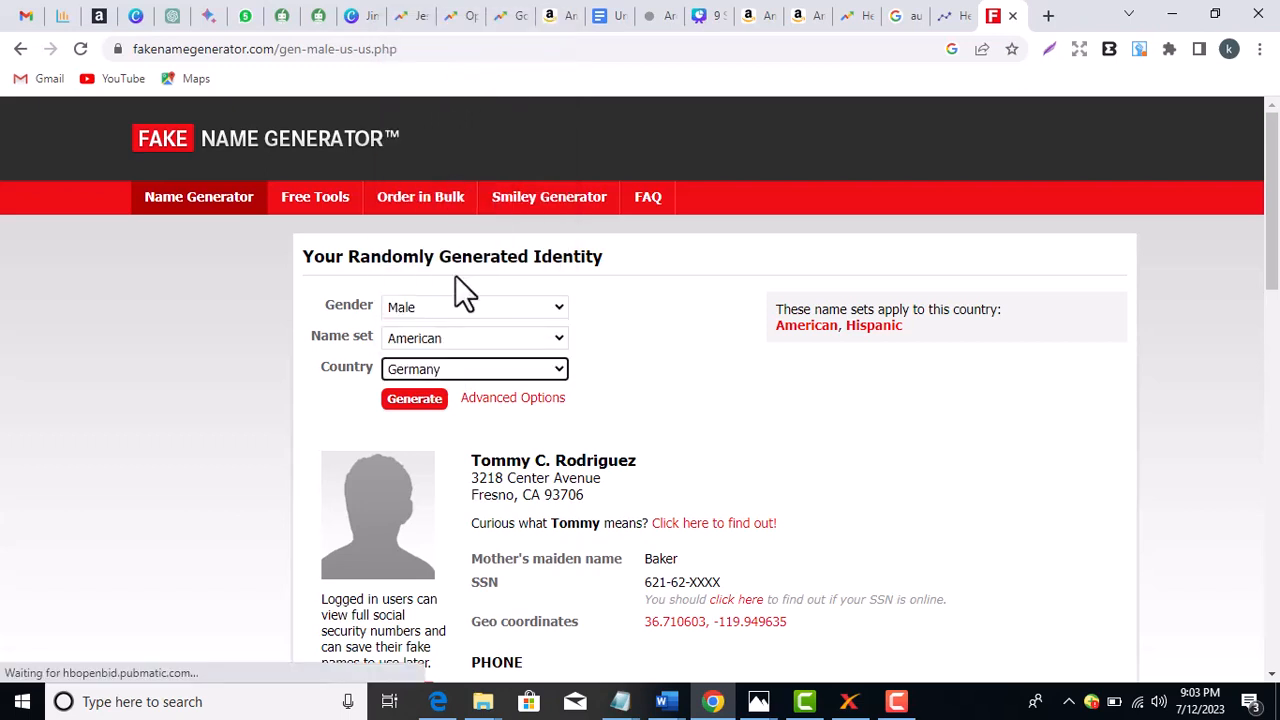
{"action": "left_click", "coordinate": [400, 400]}
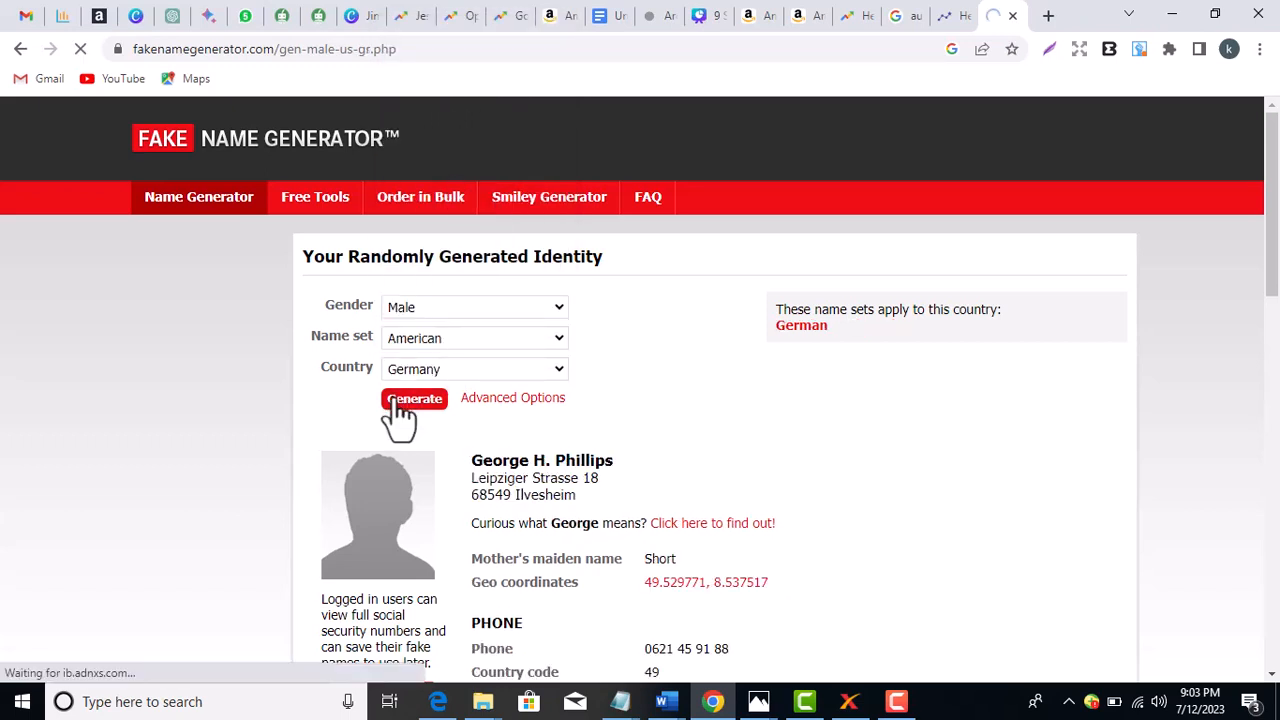
{"action": "left_click", "coordinate": [400, 400]}
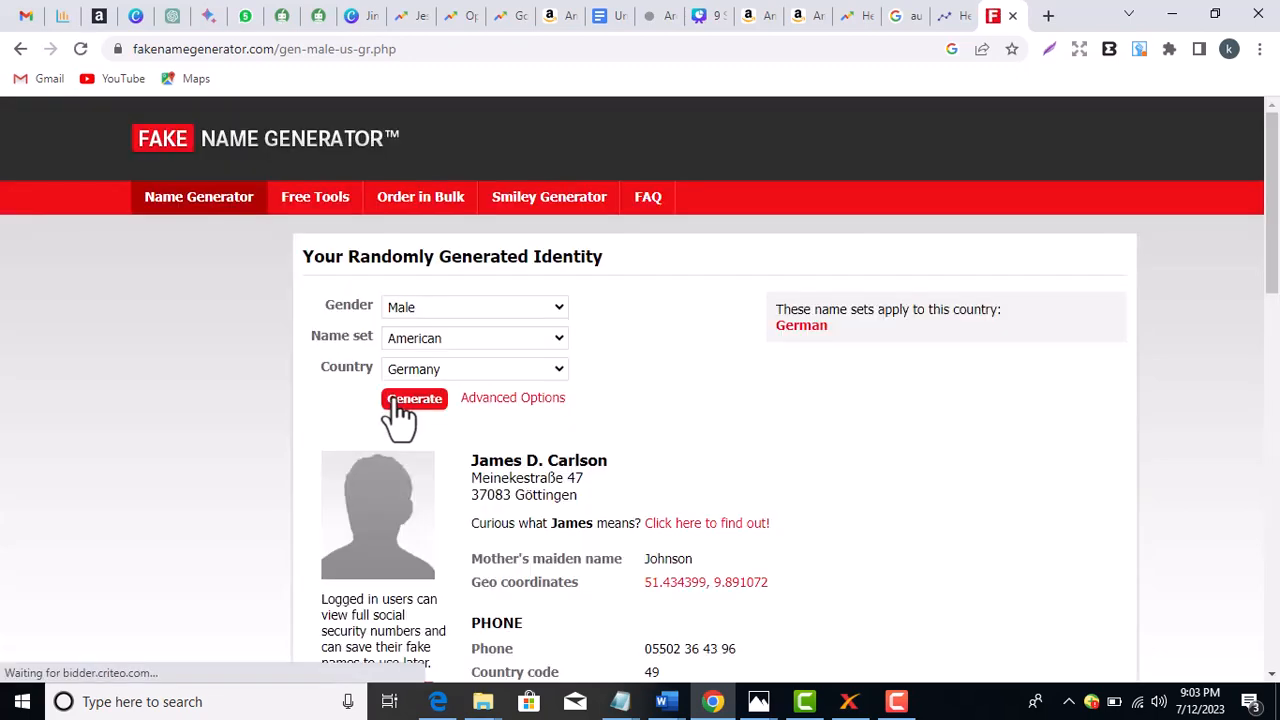
{"action": "left_click", "coordinate": [400, 400]}
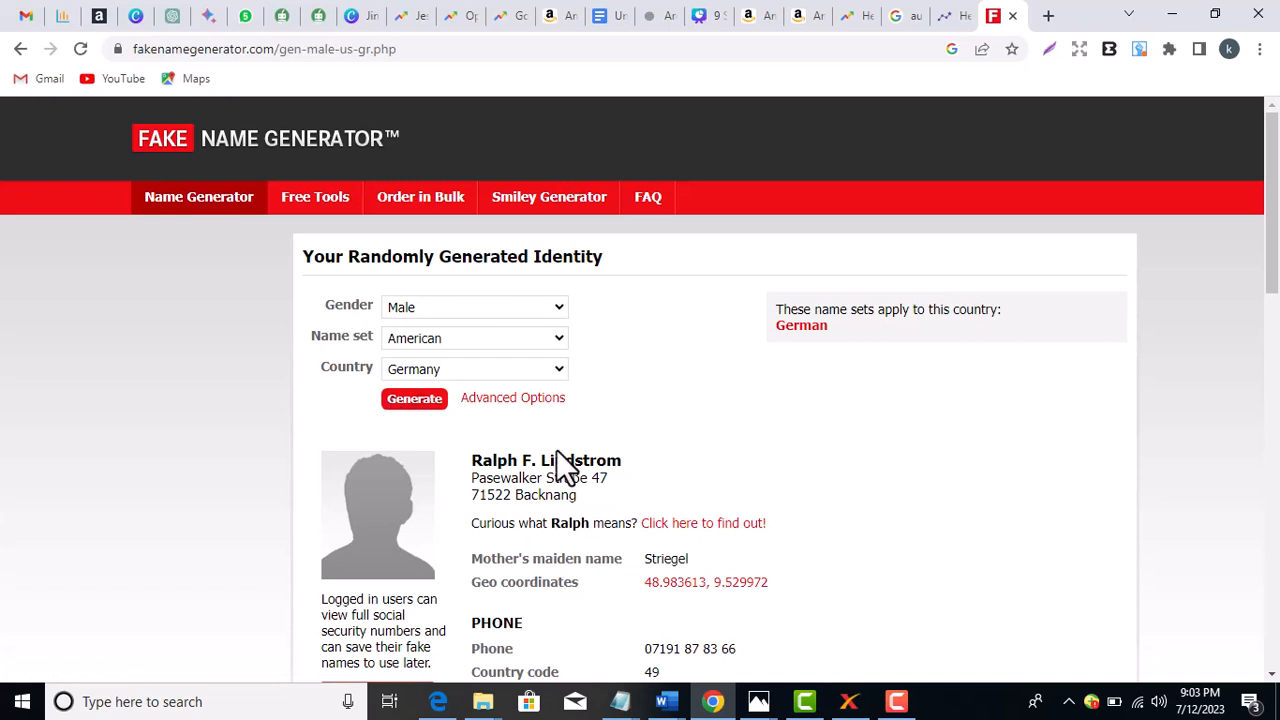
Copy the generated full name and paste it below the existing notes in Notepad, separated by an empty line.
{"action": "left_click_drag", "start_coordinate": [621, 462], "coordinate": [478, 462]}
{"action": "key", "text": "ctrl+c"}
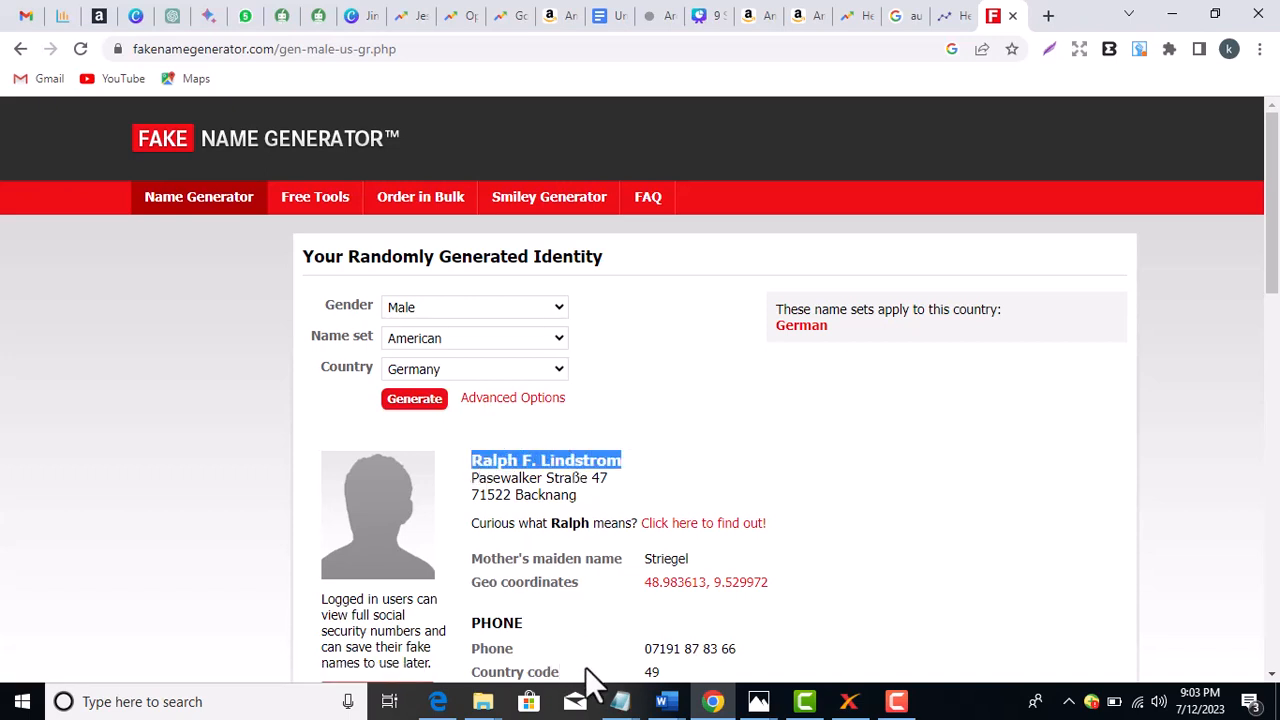
{"action": "mouse_move", "coordinate": [621, 707]}
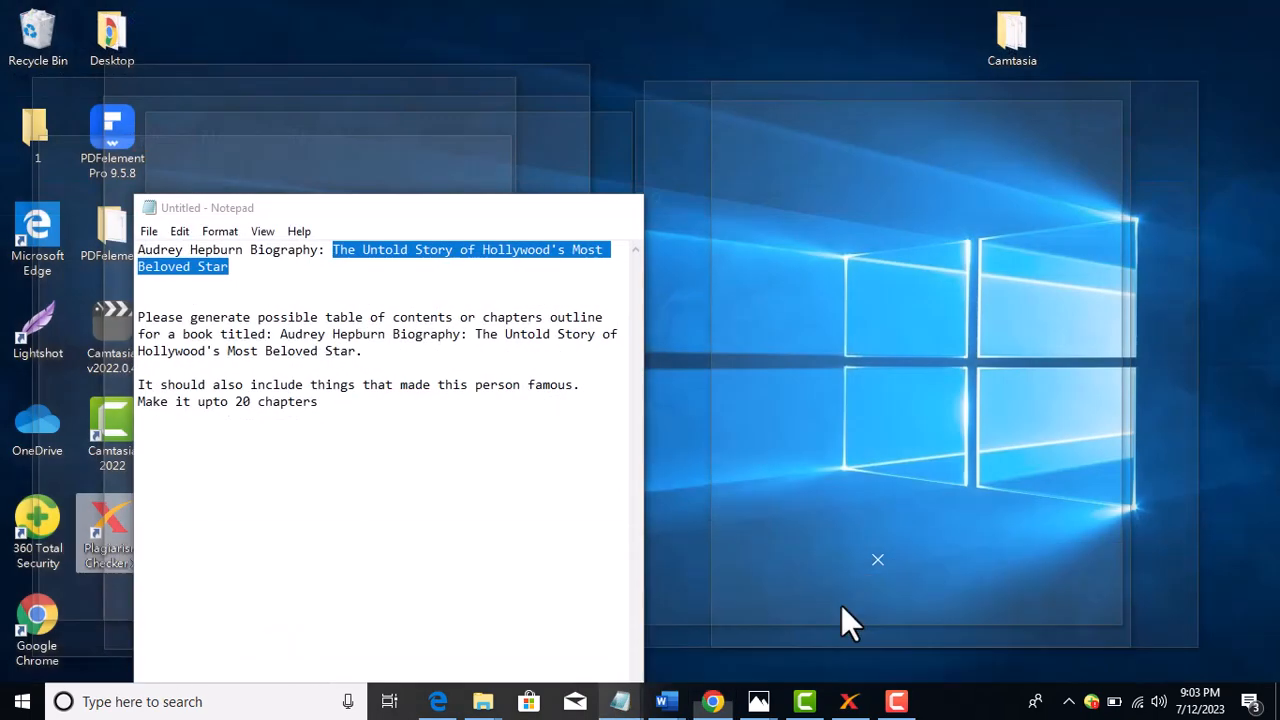
{"action": "left_click", "coordinate": [841, 605]}
{"action": "left_click", "coordinate": [407, 413]}
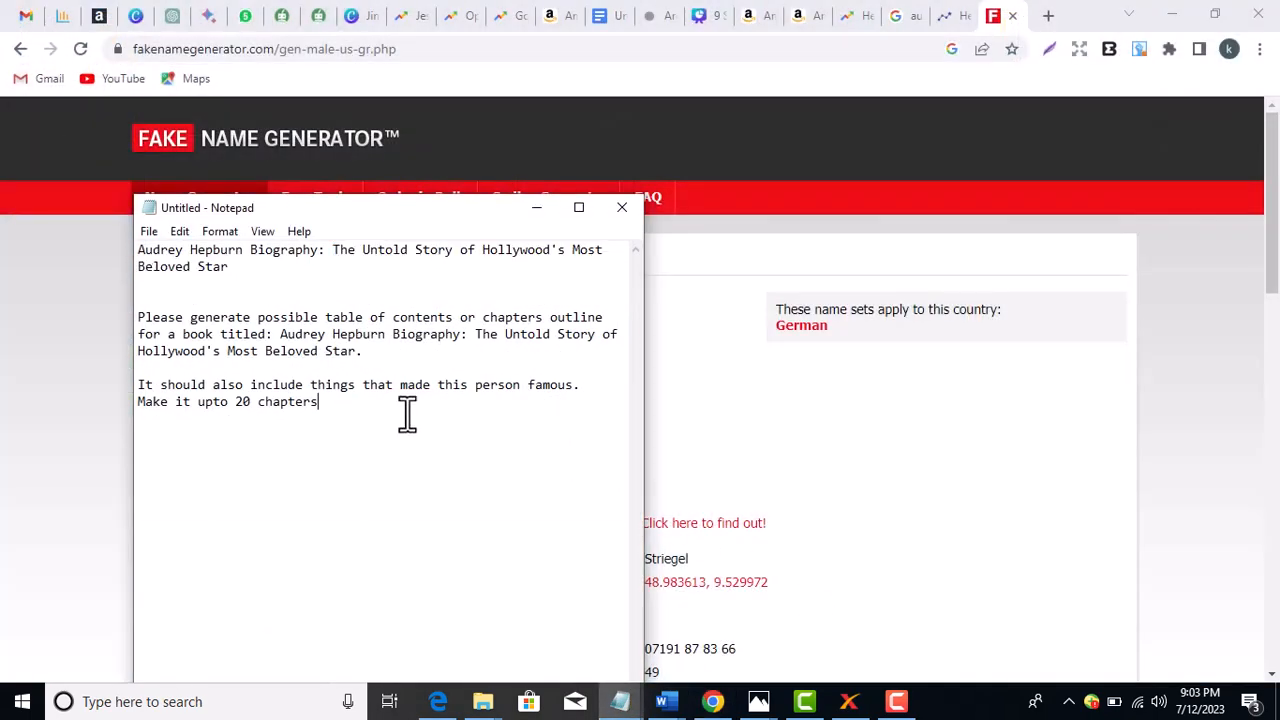
{"action": "key", "text": "Return"}
{"action": "key", "text": "Return"}
{"action": "key", "text": "ctrl+v"}
Remove the middle initial from the pasted name in Notepad, then copy the shortened name over to Word.
{"action": "key", "text": "Right"}
{"action": "key", "text": "BackSpace"}
{"action": "key", "text": "BackSpace"}
{"action": "key", "text": "BackSpace"}
{"action": "left_click_drag", "start_coordinate": [251, 455], "coordinate": [137, 455]}
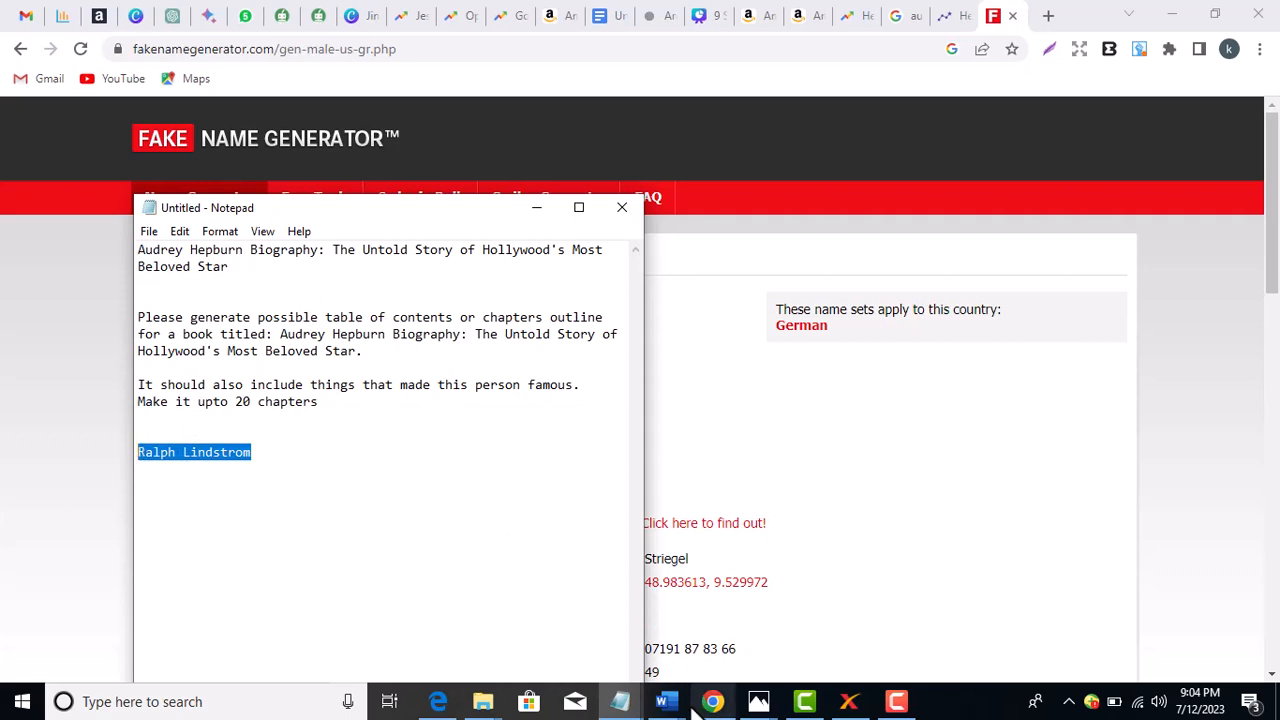
{"action": "mouse_move", "coordinate": [672, 707]}
{"action": "left_click", "coordinate": [766, 628]}
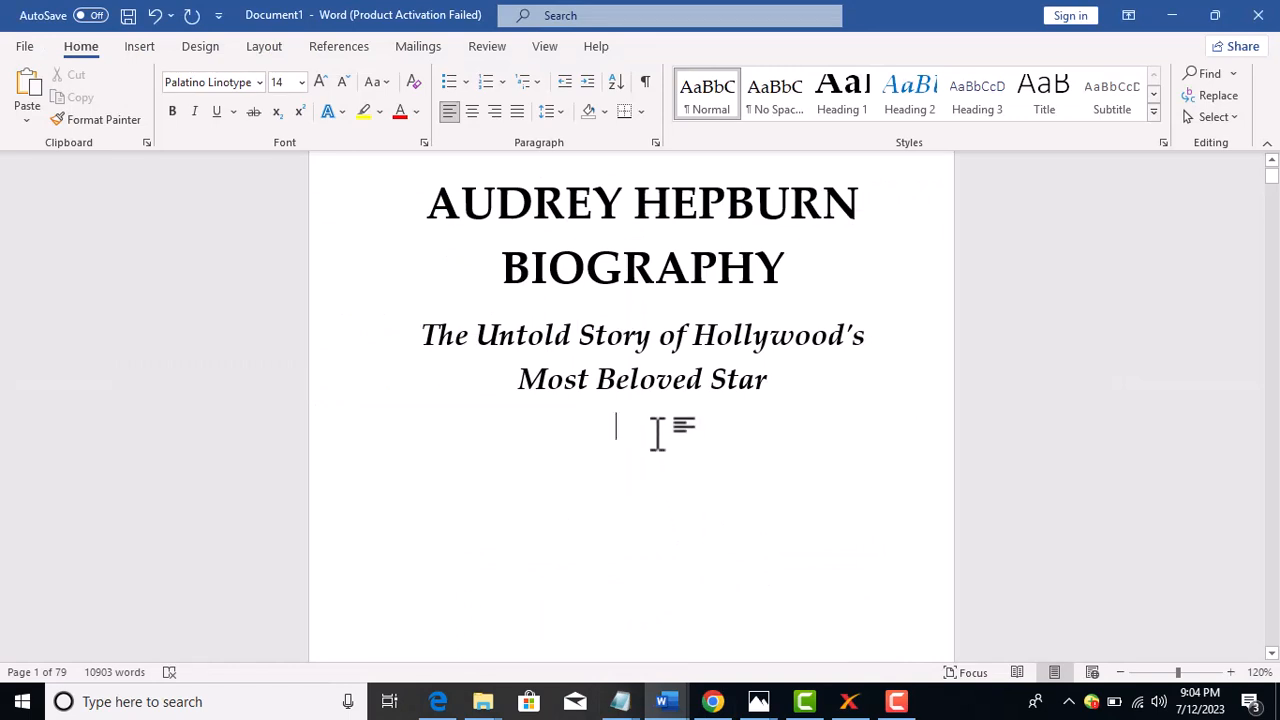
{"action": "type", "text": "by"}
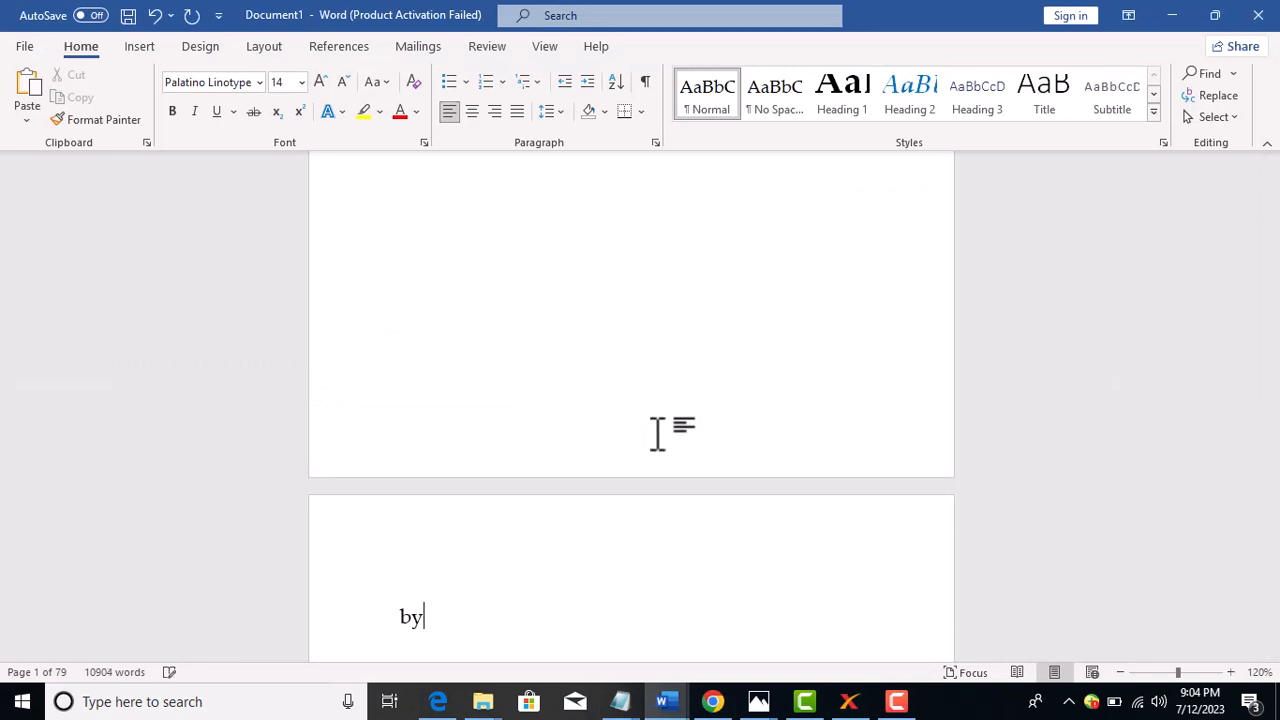
{"action": "key", "text": "BackSpace"}
{"action": "key", "text": "BackSpace"}
Remove the empty leftover lines after the subtitle, and add "By" and the author's name on two new centered lines.
{"action": "key", "text": "BackSpace"}
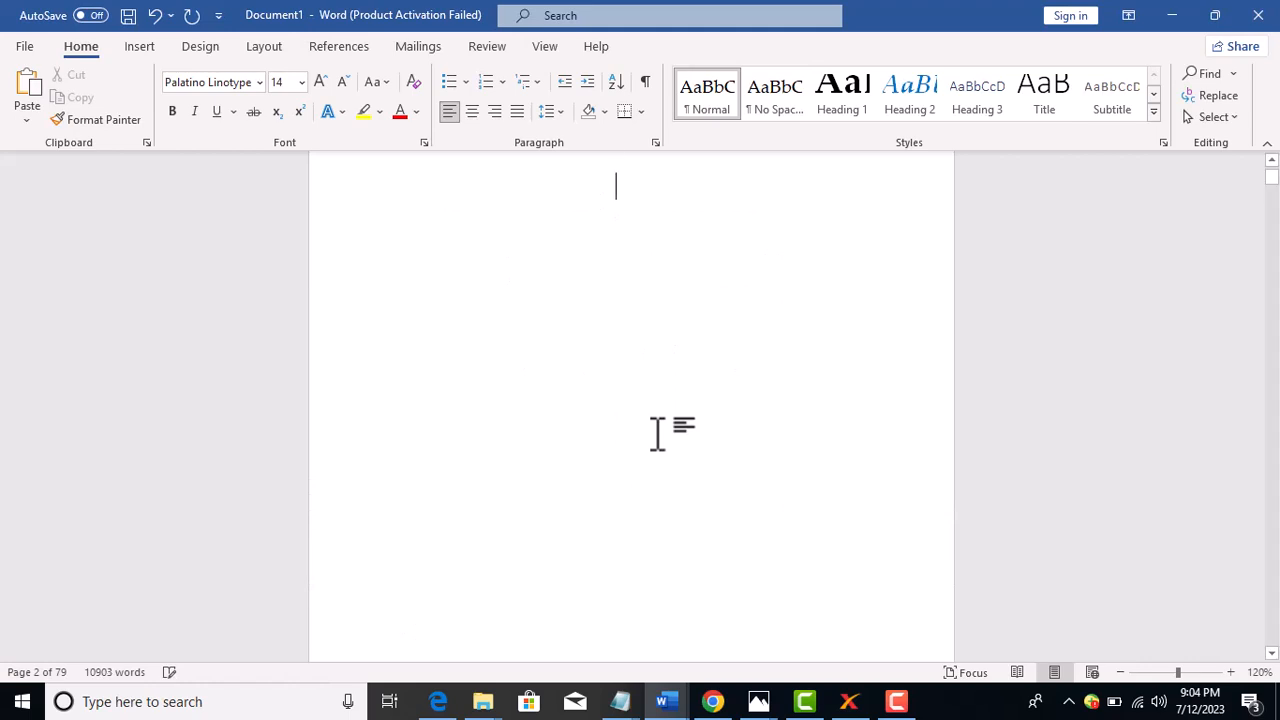
{"action": "key", "text": "BackSpace"}
{"action": "key", "text": "BackSpace"}
{"action": "key", "text": "Return"}
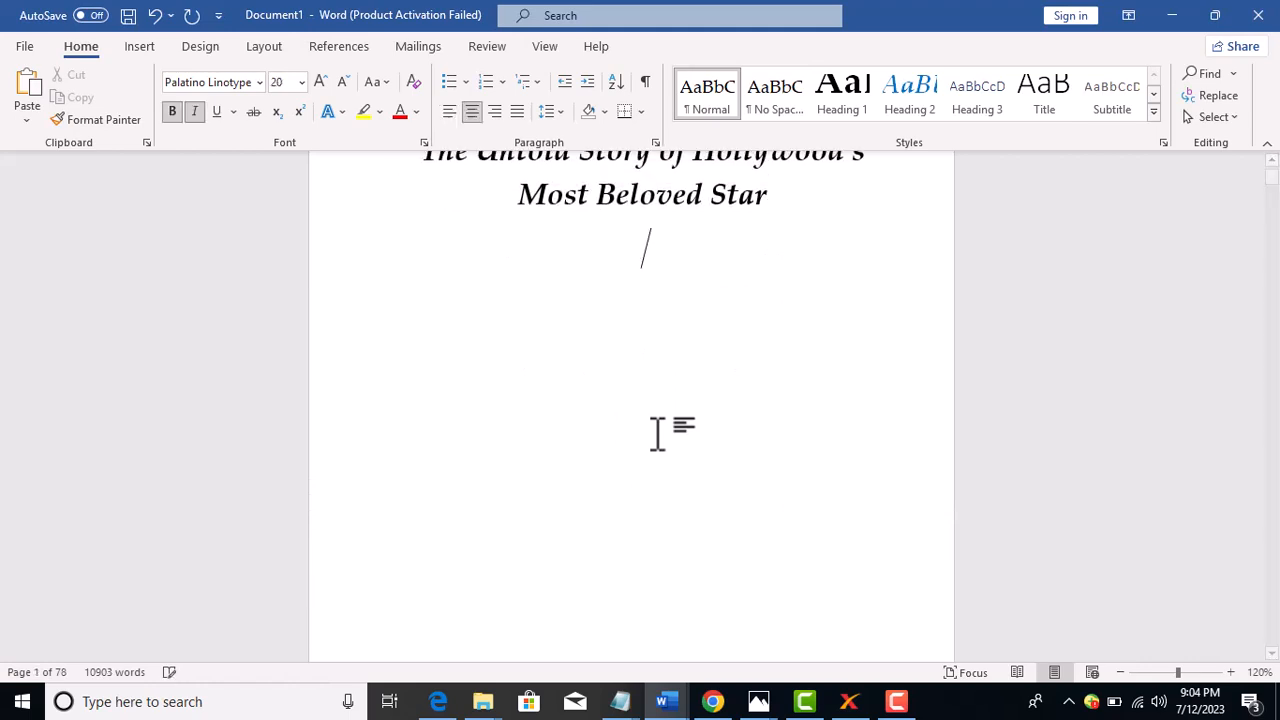
{"action": "type", "text": "by"}
{"action": "key", "text": "Return"}
{"action": "type", "text": "Ralph Lindstrom"}
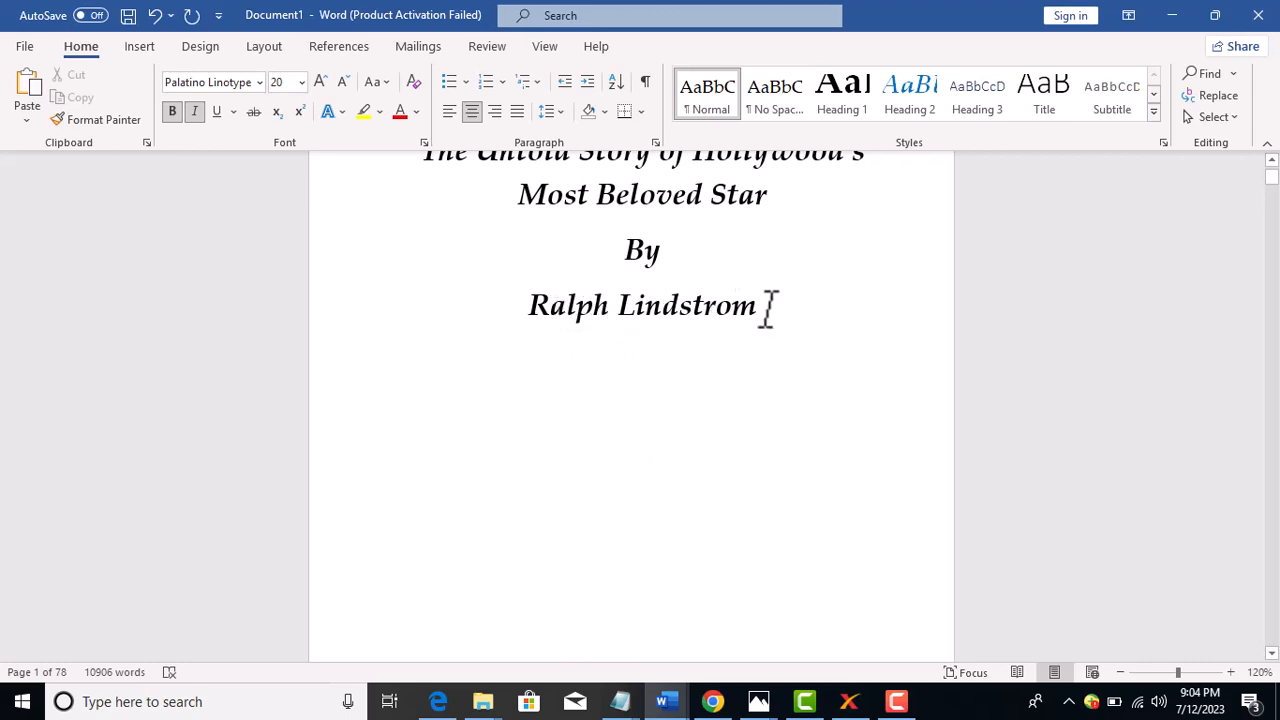
Remove the italic formatting from the author's name on the title page.
{"action": "left_click_drag", "start_coordinate": [766, 306], "coordinate": [551, 318]}
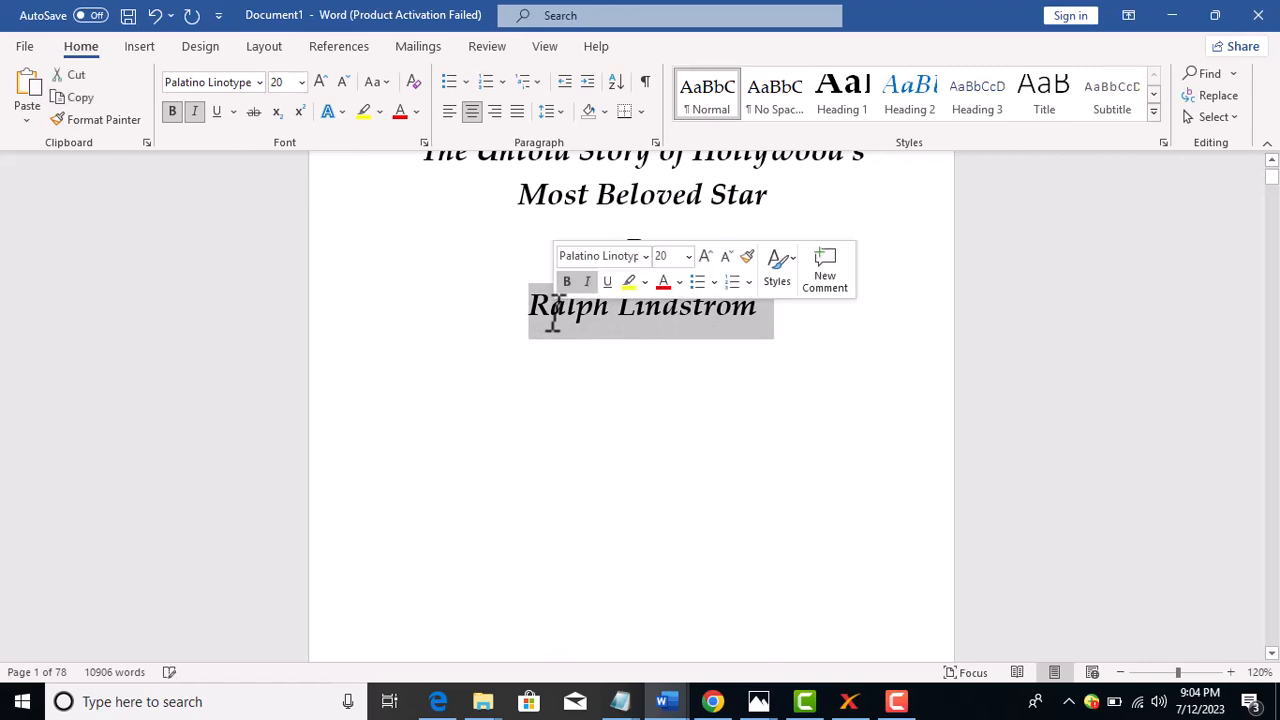
{"action": "left_click", "coordinate": [194, 112]}
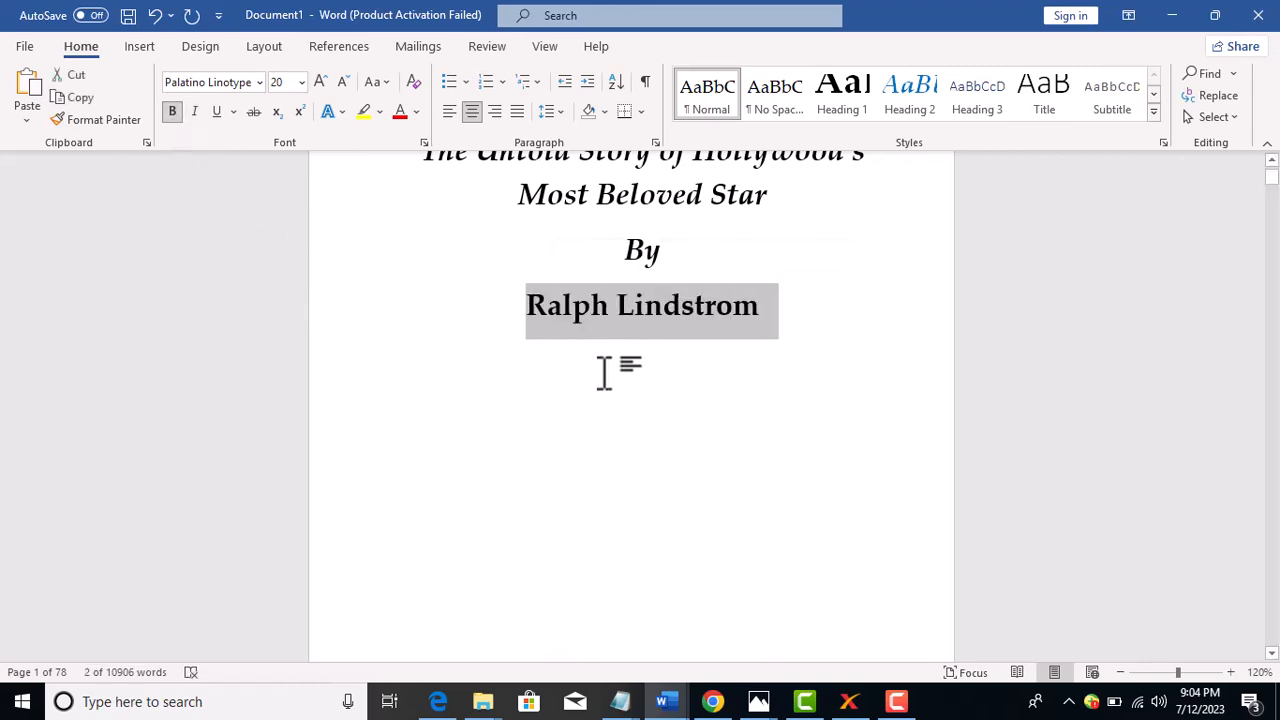
{"action": "left_click", "coordinate": [596, 306]}
Change "By" above the author's name to lowercase "by".
{"action": "left_click", "coordinate": [650, 250]}
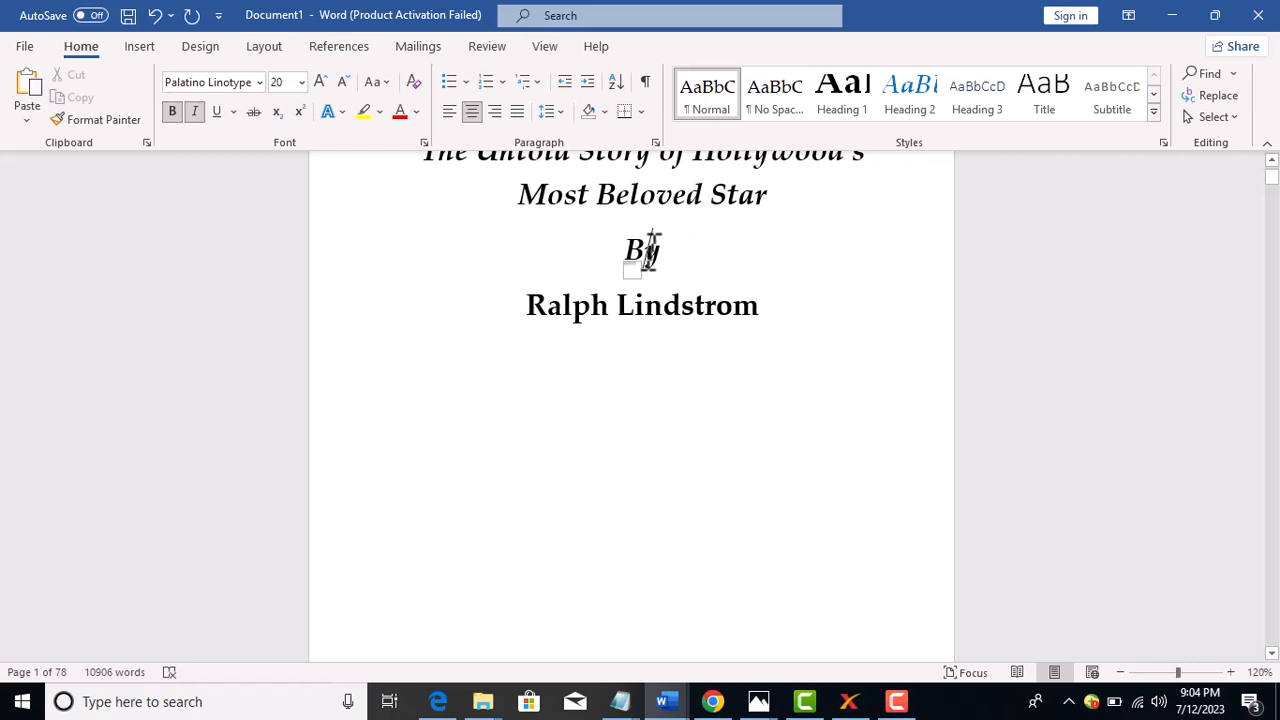
{"action": "key", "text": "BackSpace"}
{"action": "type", "text": "b"}
Set the font size of the author's name on the title page to 25.
{"action": "left_click_drag", "start_coordinate": [766, 309], "coordinate": [528, 306]}
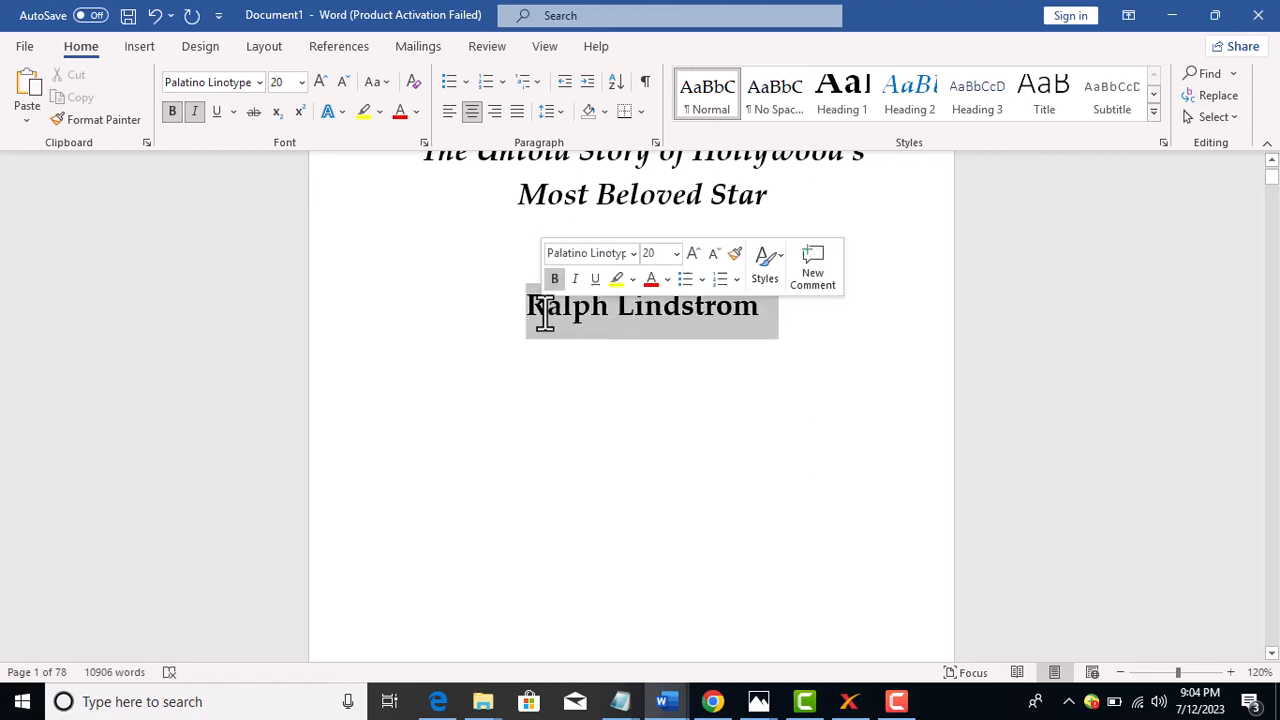
{"action": "left_click", "coordinate": [287, 84]}
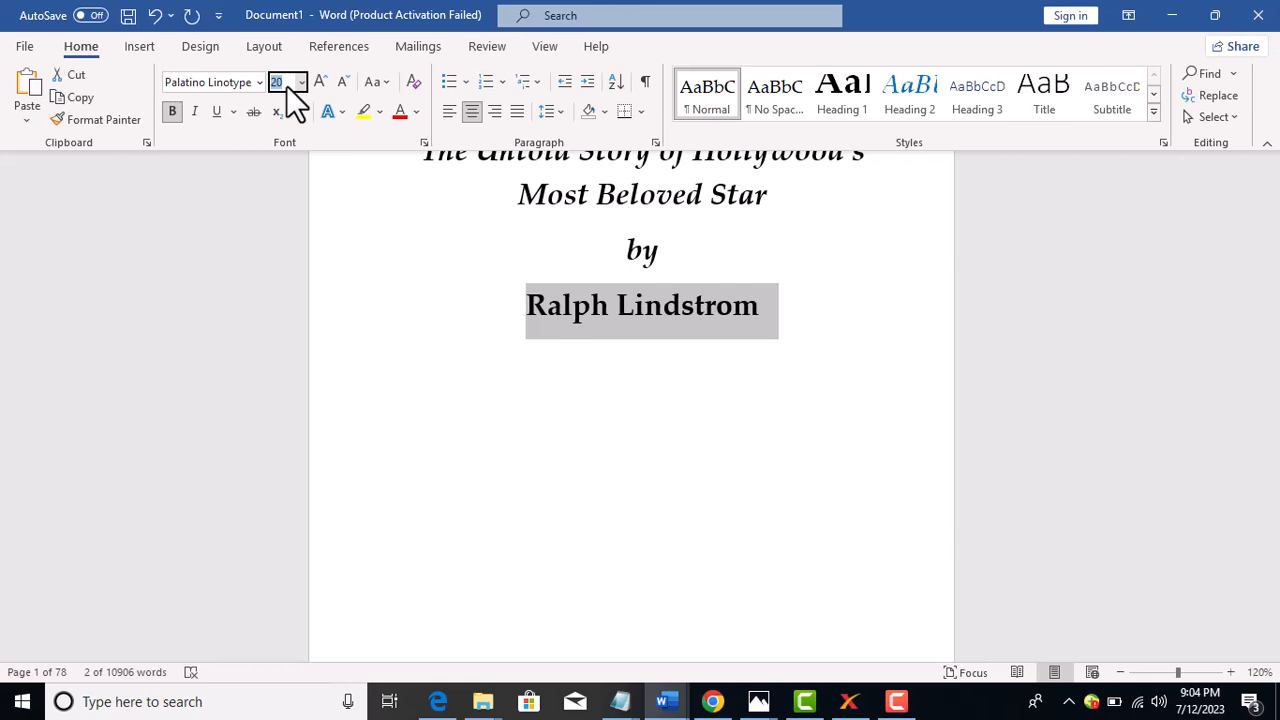
{"action": "type", "text": "25"}
{"action": "key", "text": "Return"}
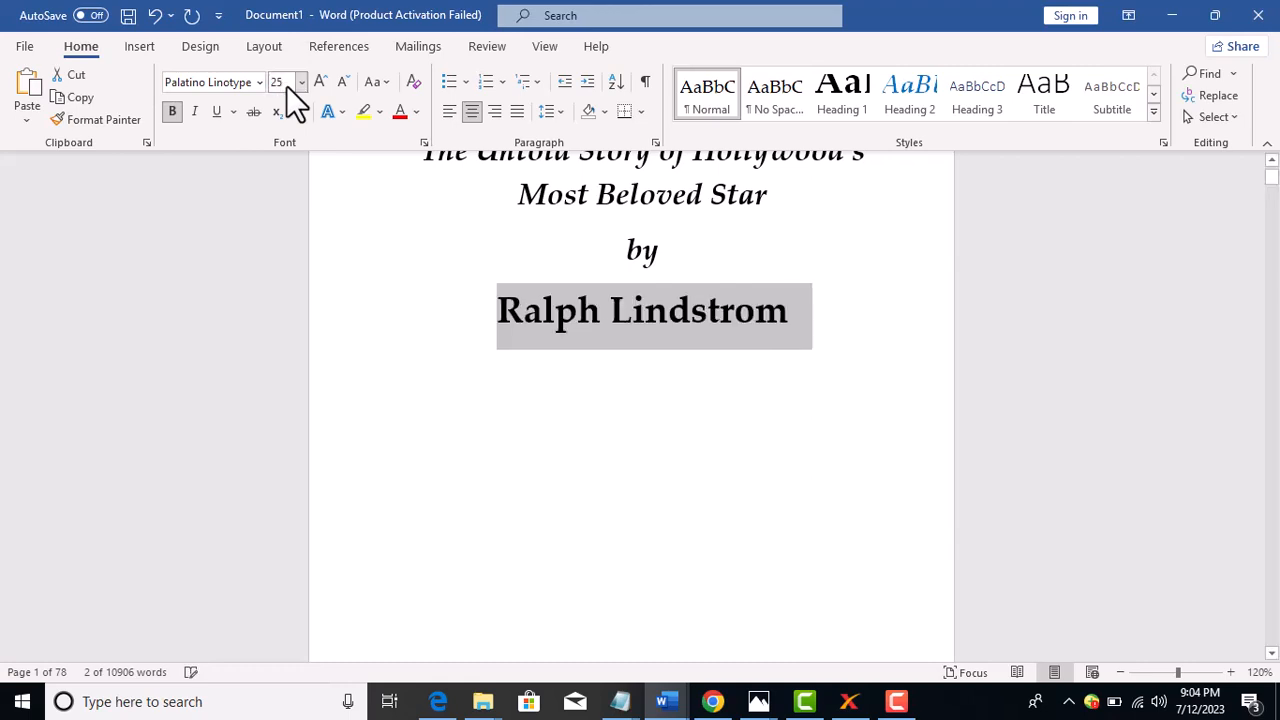
{"action": "left_click", "coordinate": [399, 313]}
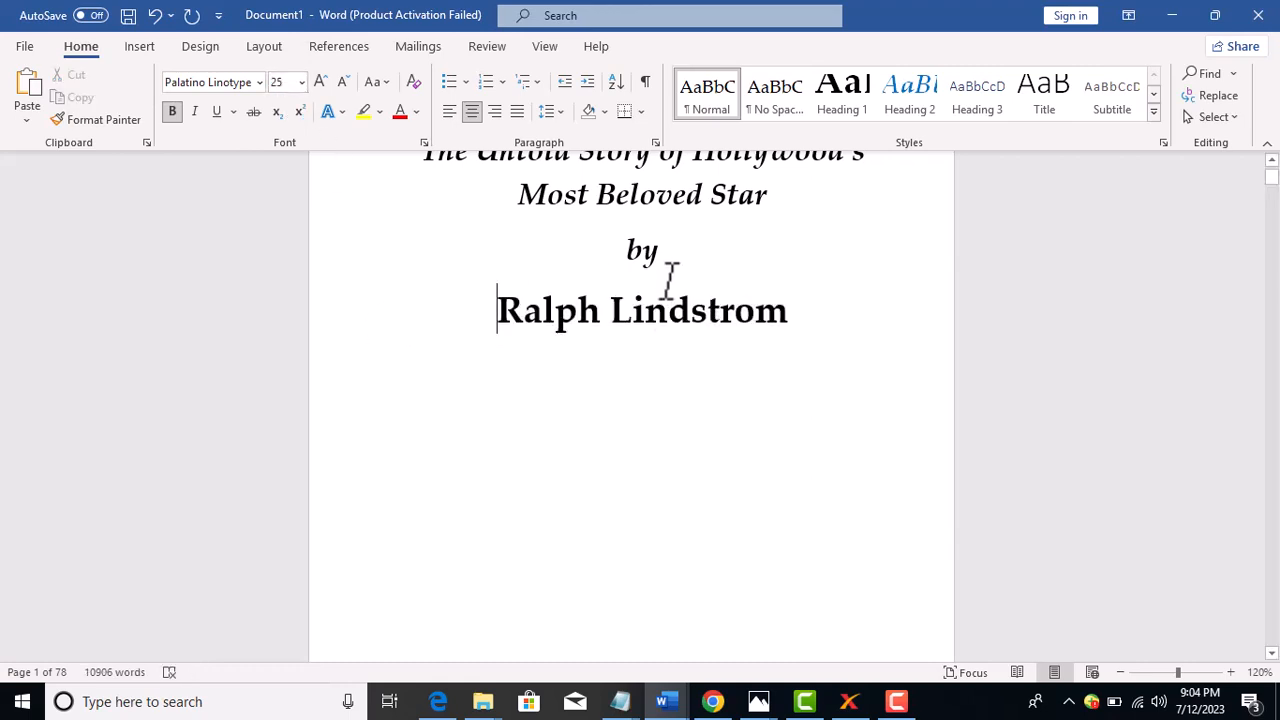
Set the font size of the word "by" above the author's name to 15.
{"action": "left_click", "coordinate": [665, 249]}
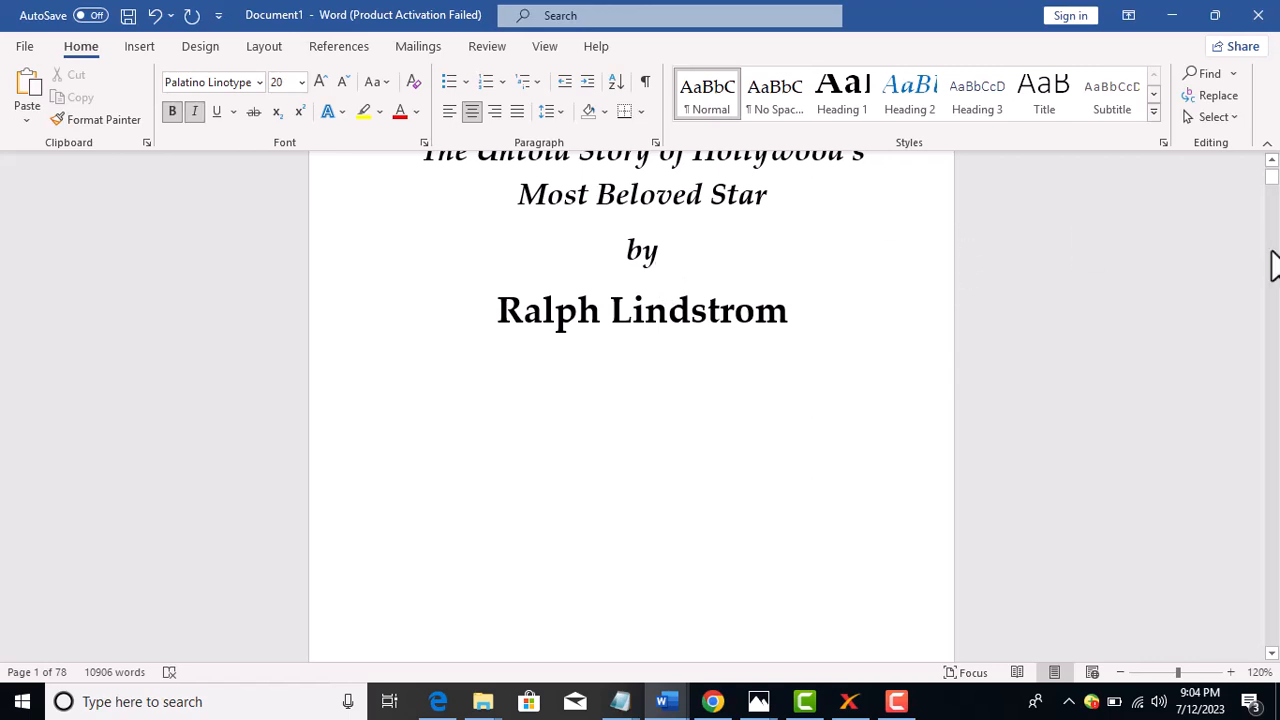
{"action": "scroll", "coordinate": [1272, 172], "scroll_direction": "up", "scroll_amount": 3}
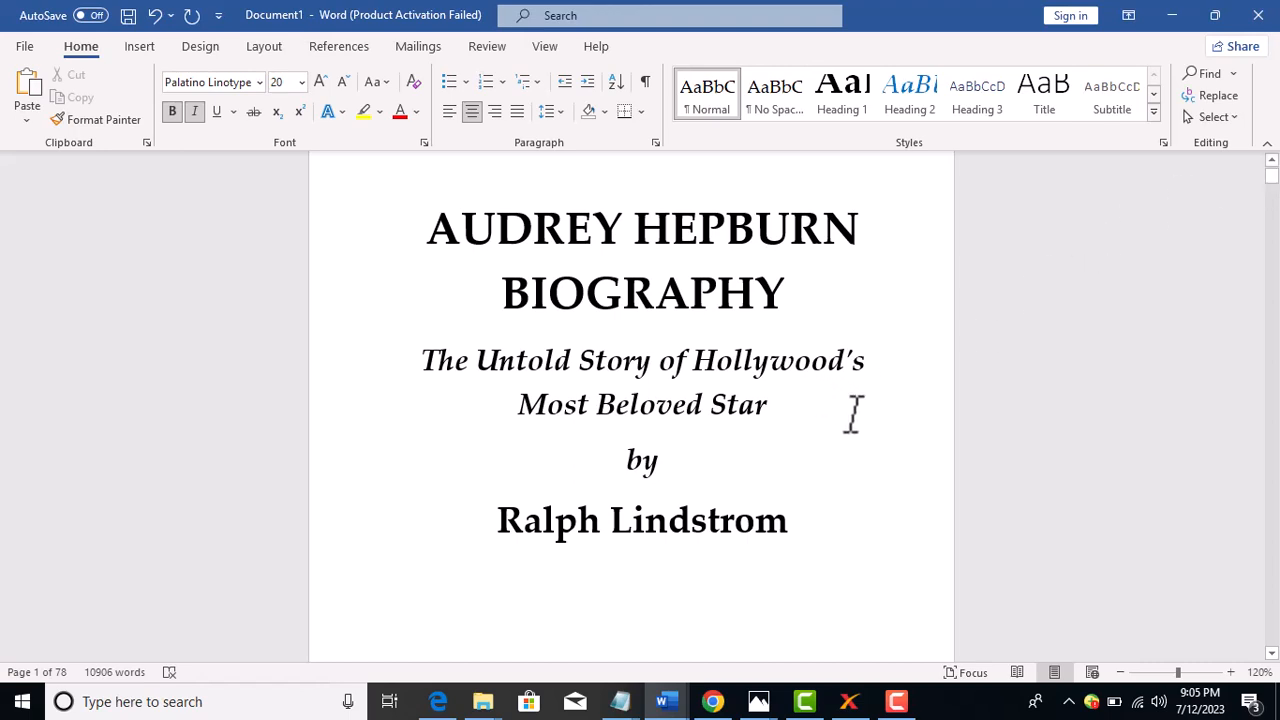
{"action": "left_click_drag", "start_coordinate": [657, 463], "coordinate": [628, 462]}
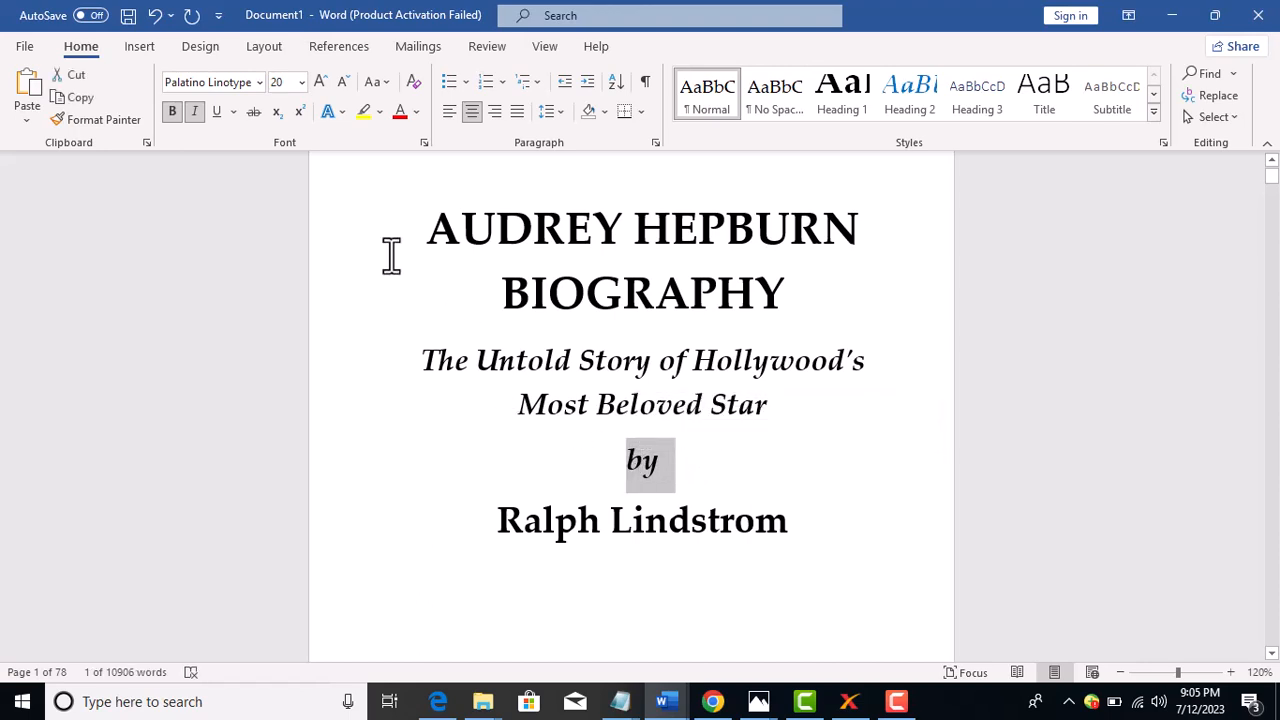
{"action": "left_click", "coordinate": [285, 85]}
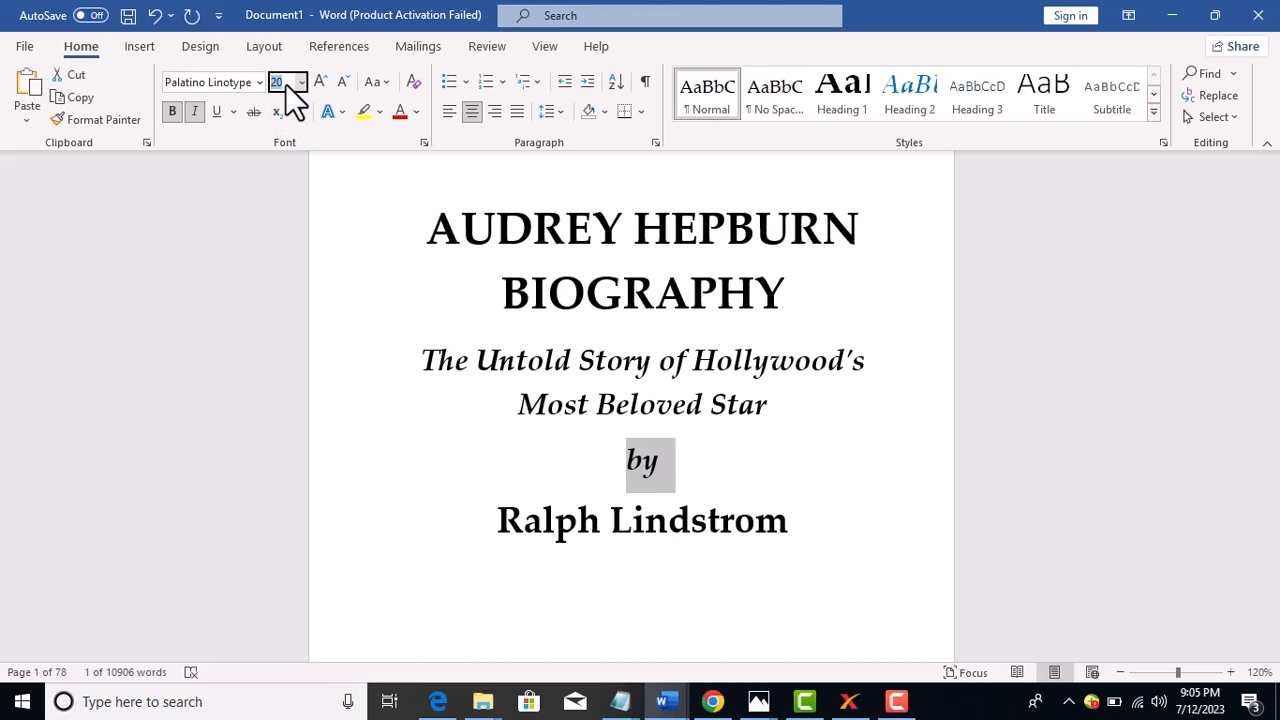
{"action": "type", "text": "15"}
{"action": "key", "text": "Return"}
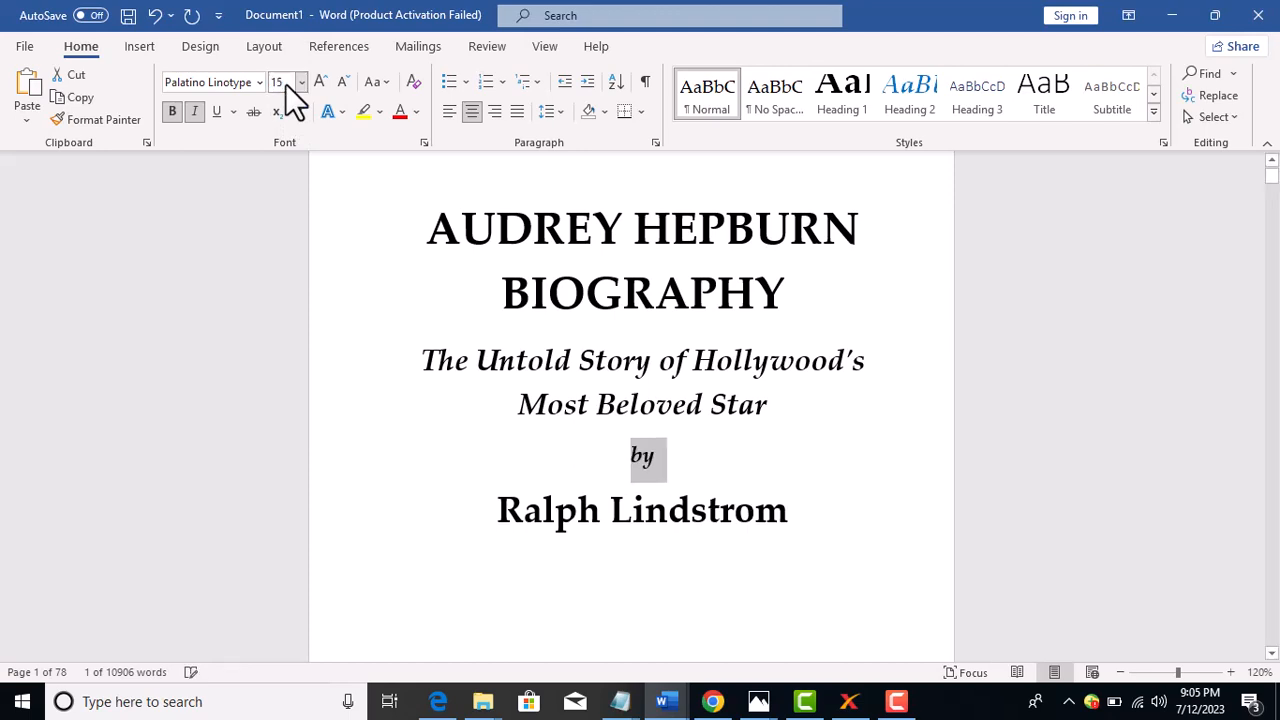
{"action": "left_click", "coordinate": [610, 335]}
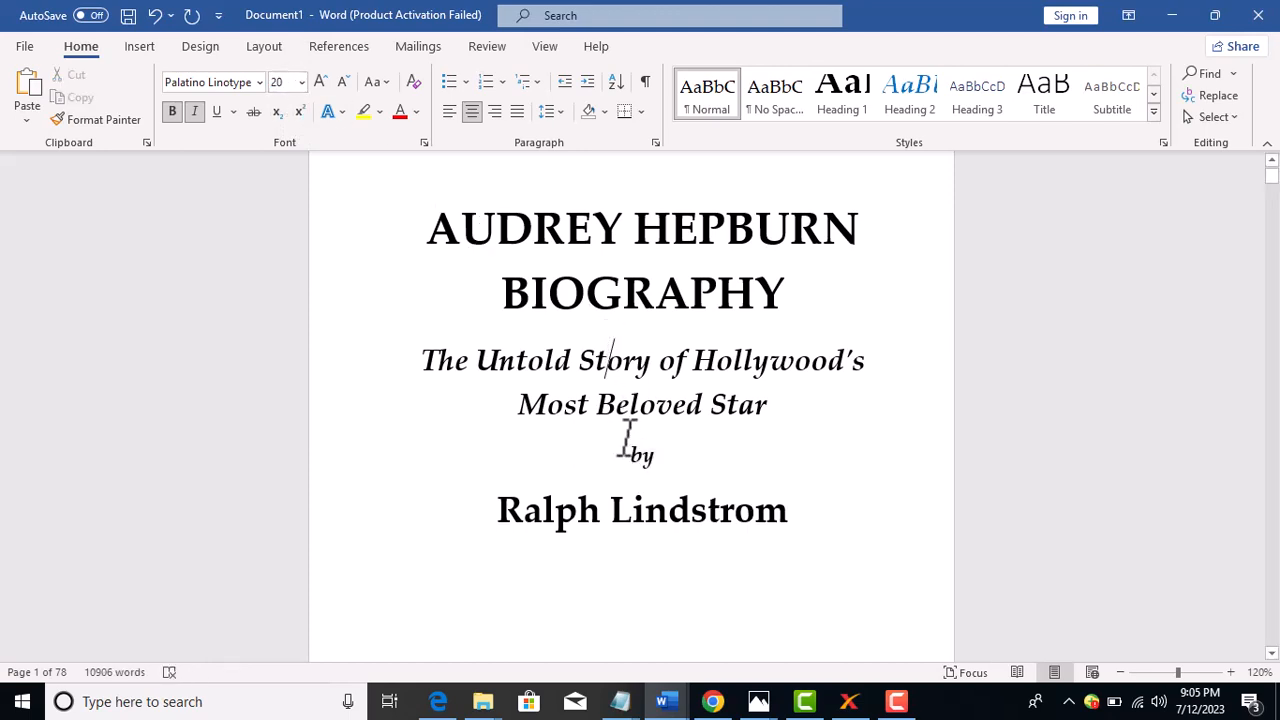
Insert a blank line above "by" and another between "by" and the author's name.
{"action": "left_click", "coordinate": [634, 455]}
{"action": "key", "text": "Return"}
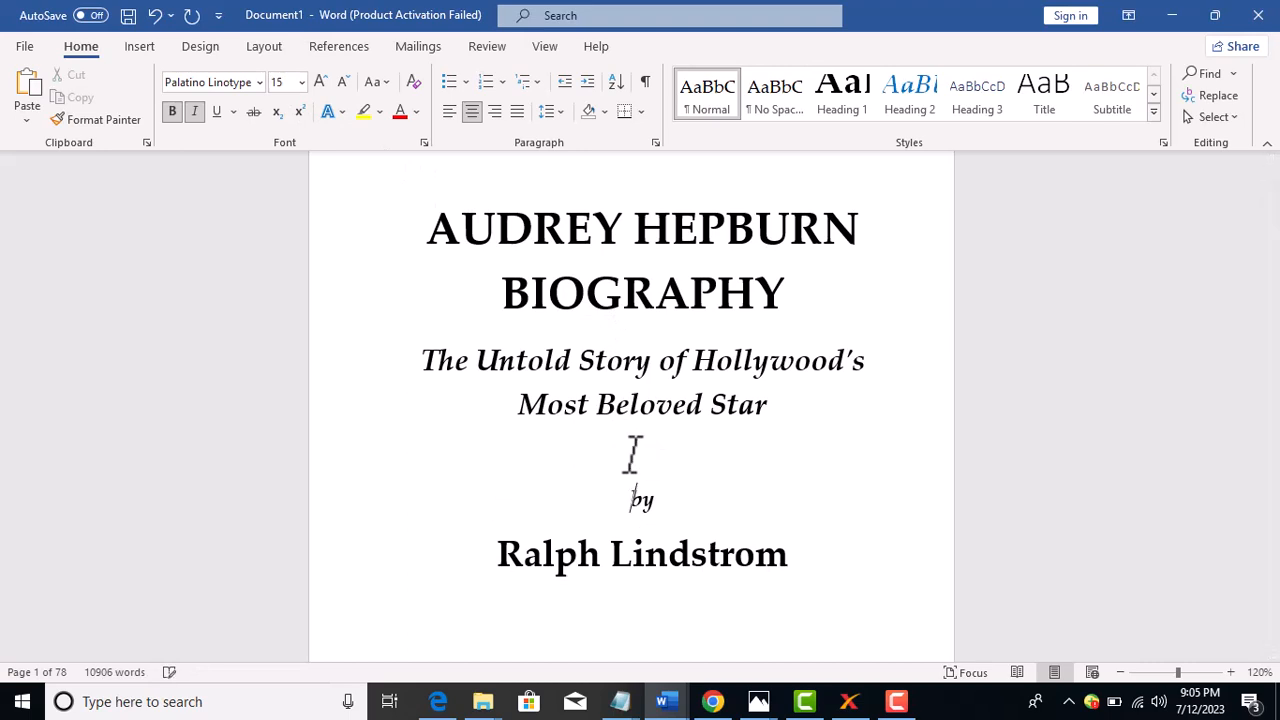
{"action": "left_click", "coordinate": [500, 549]}
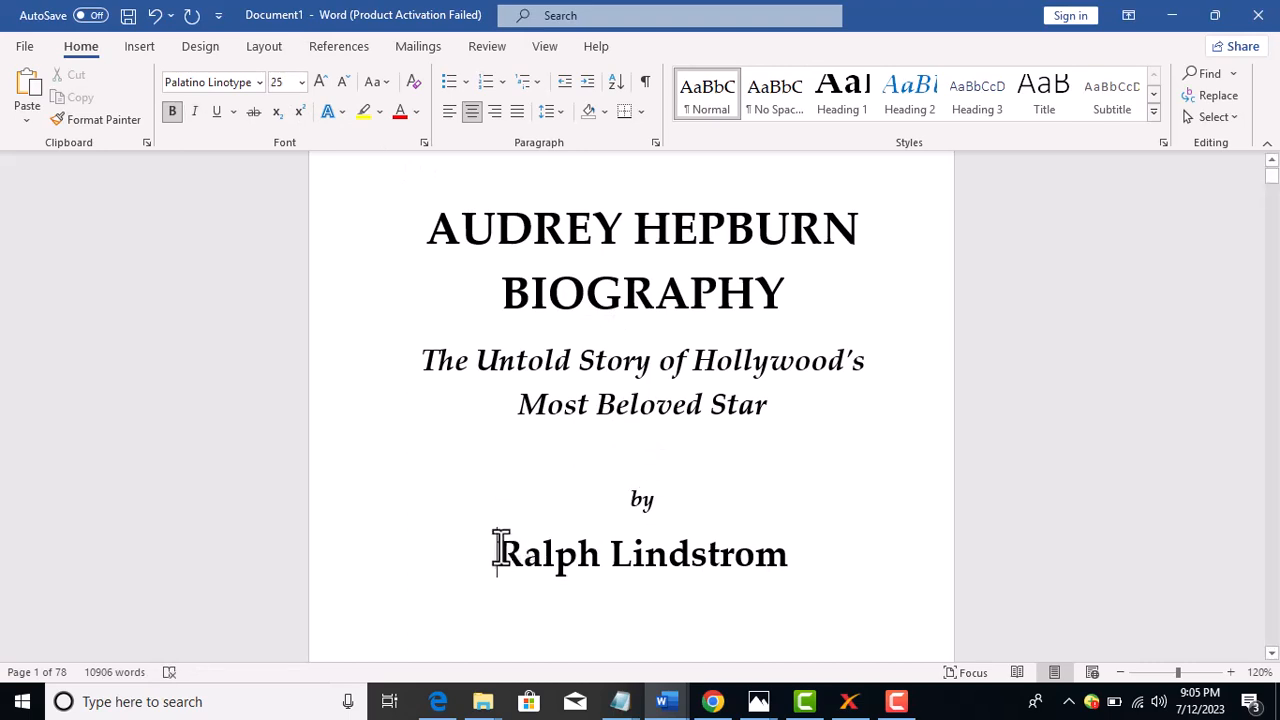
{"action": "key", "text": "Return"}
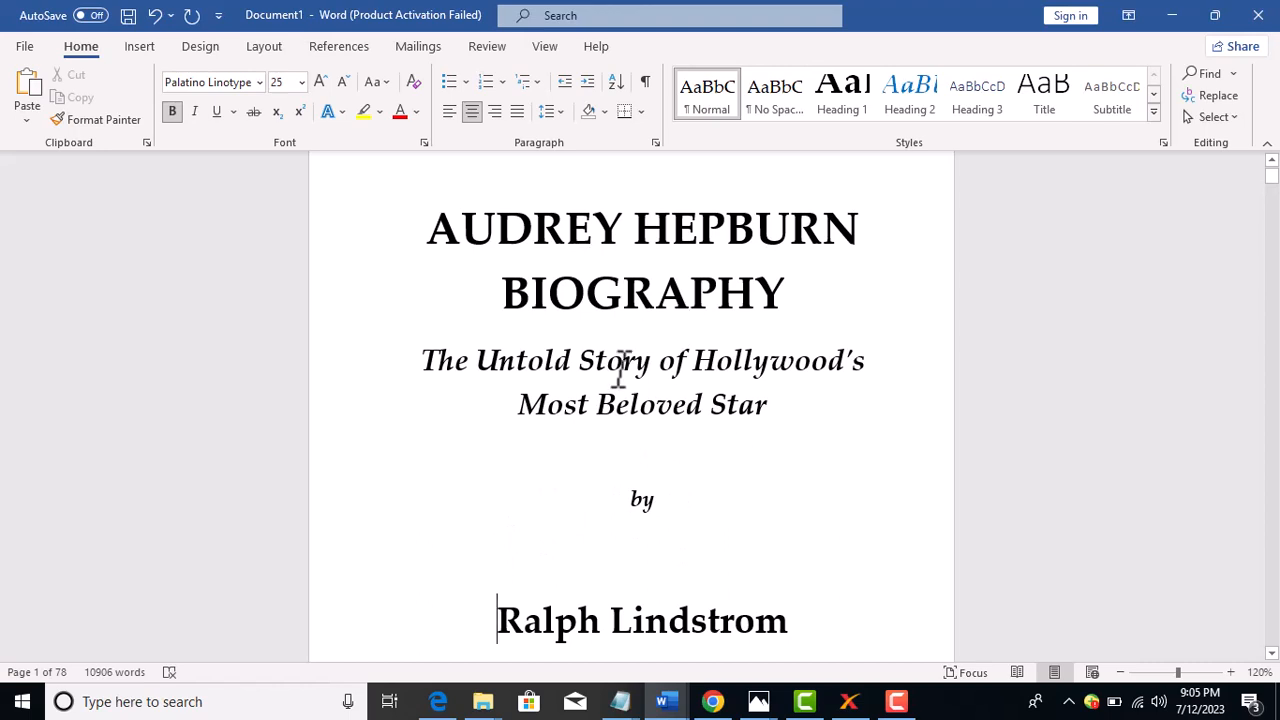
Try adding a second blank line above "by" and removing the blank line below it.
{"action": "left_click", "coordinate": [637, 492]}
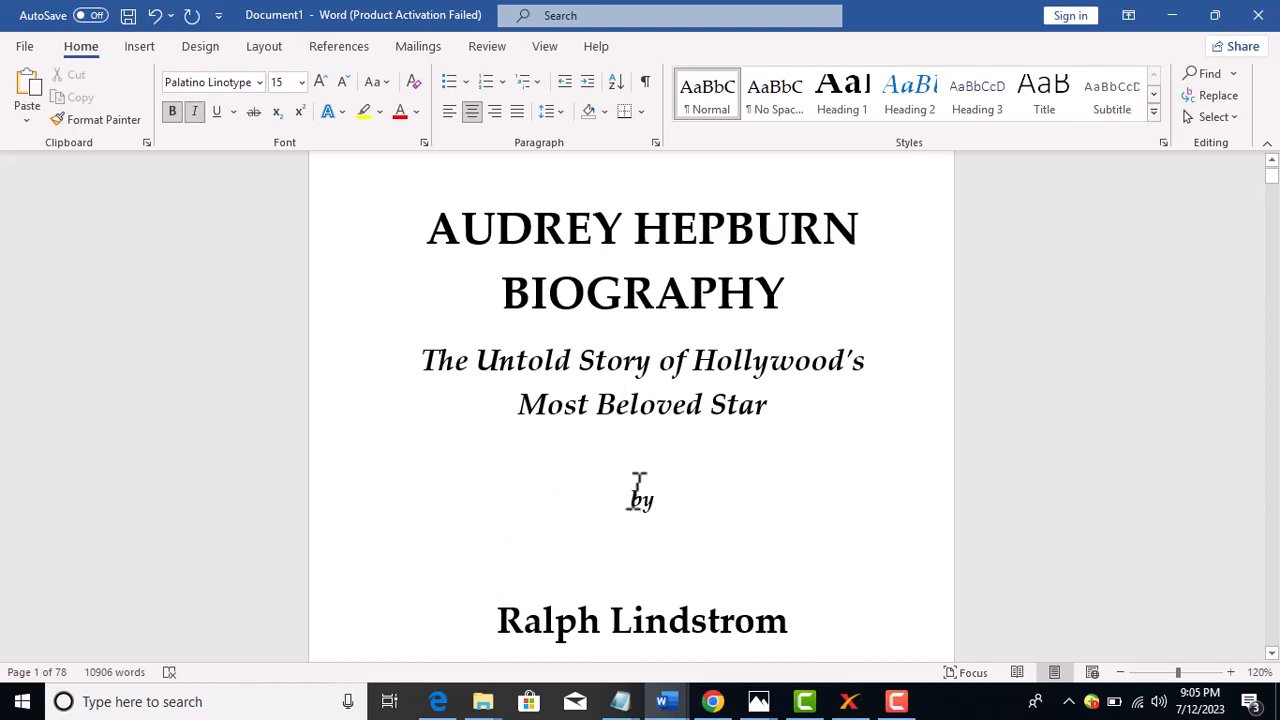
{"action": "key", "text": "Return"}
{"action": "left_click", "coordinate": [636, 610]}
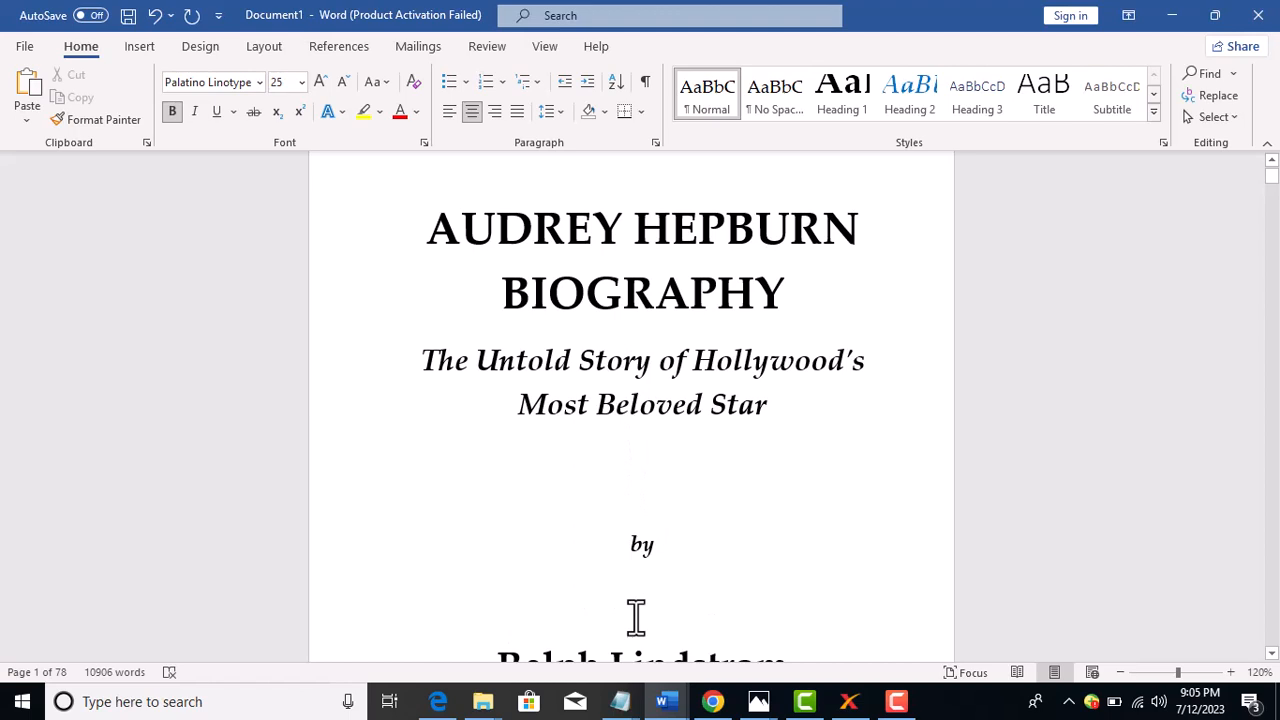
{"action": "key", "text": "ctrl+j"}
{"action": "key", "text": "BackSpace"}
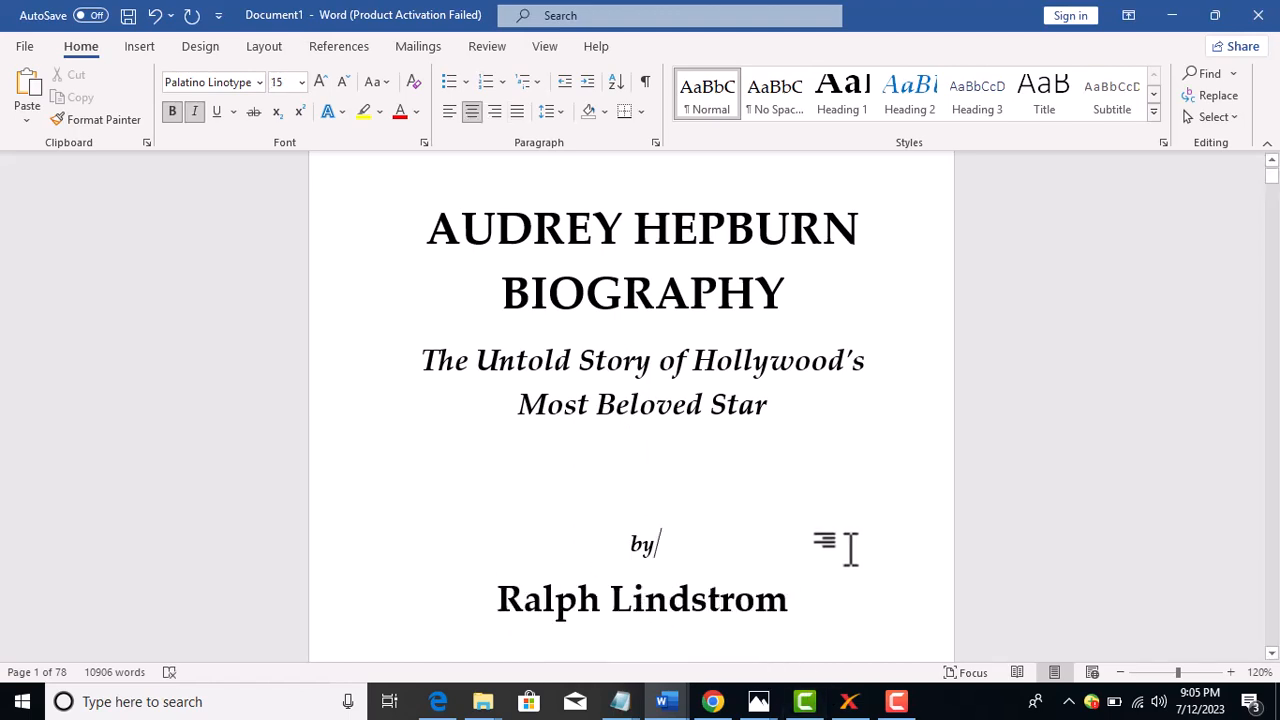
Undo the blank line removal, the justified alignment and the extra blank line above "by".
{"action": "key", "text": "ctrl+z"}
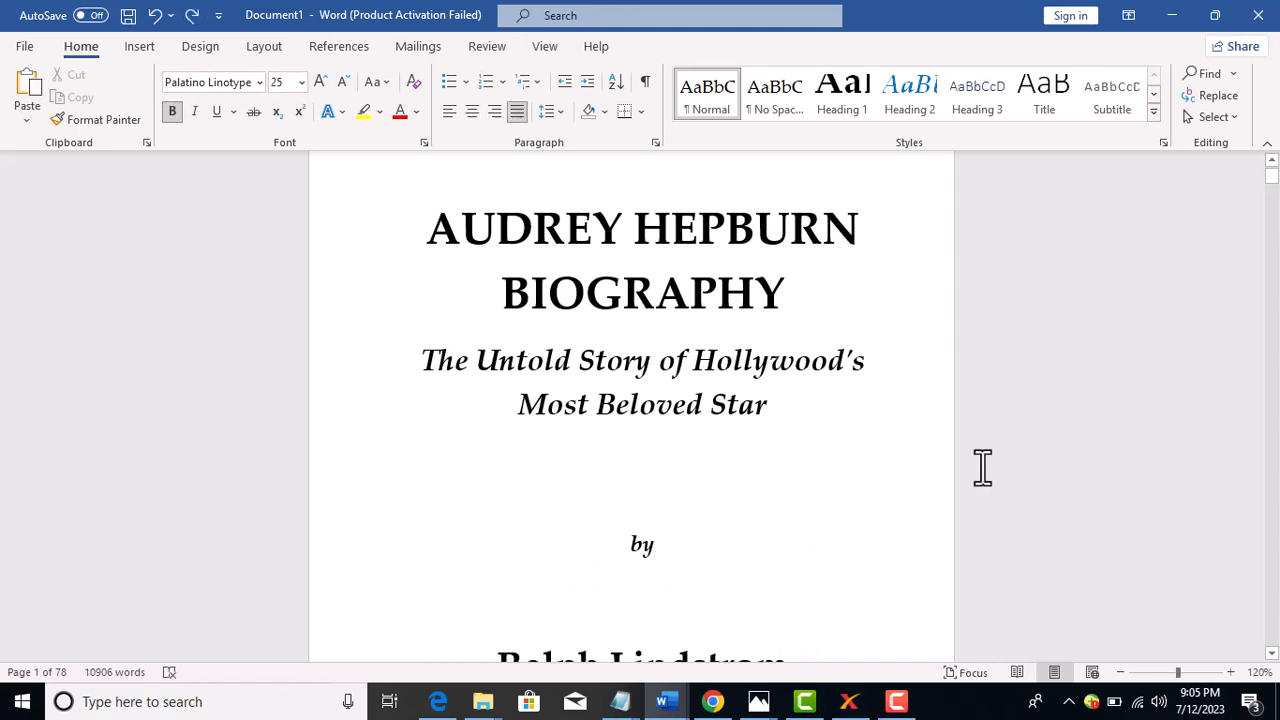
{"action": "left_click", "coordinate": [1272, 654]}
{"action": "left_click", "coordinate": [1272, 654]}
{"action": "left_click", "coordinate": [1272, 654]}
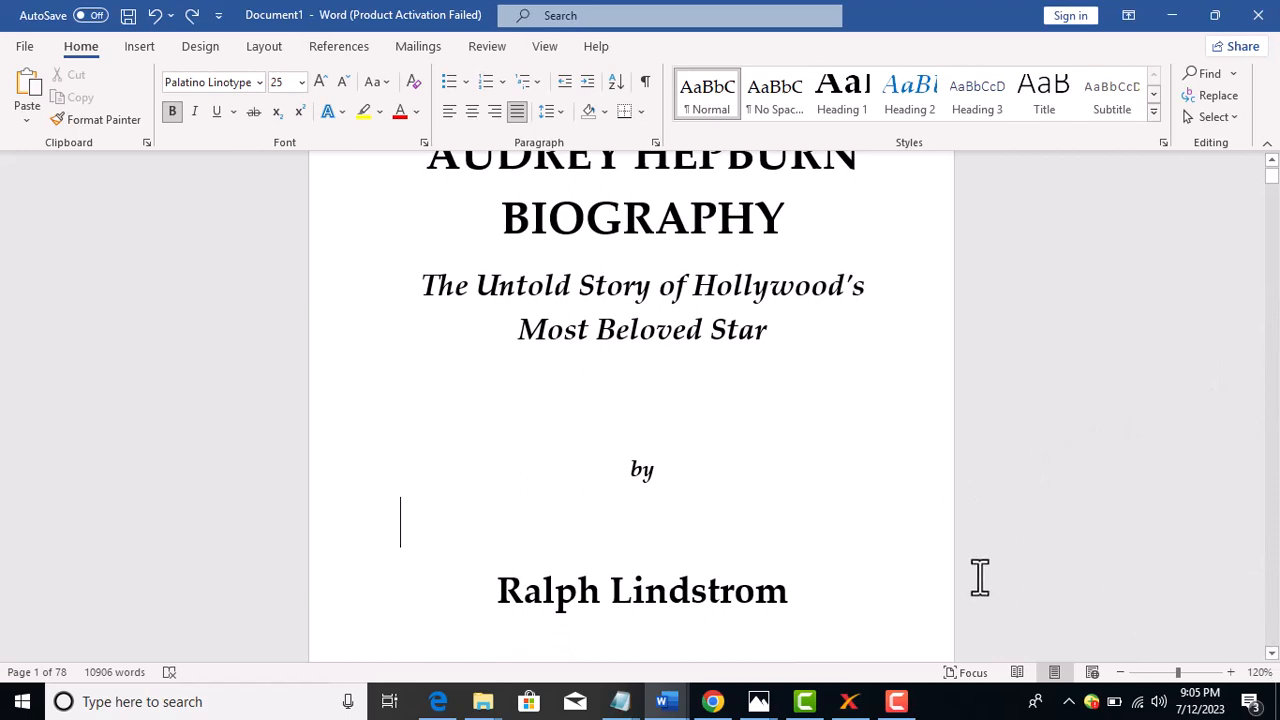
{"action": "key", "text": "ctrl+z"}
{"action": "key", "text": "ctrl+z"}
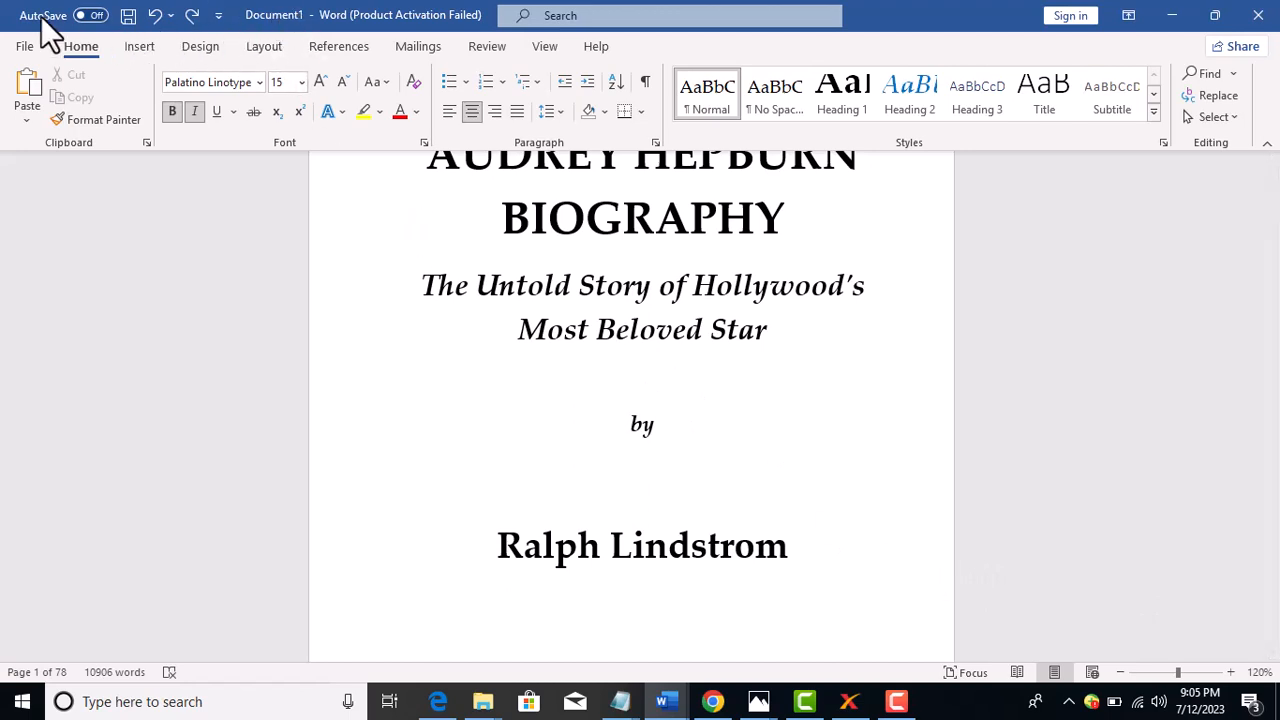
Start saving the document under a new name, and select the title "Audrey Hepburn Biography" in the untitled Notepad notes.
{"action": "left_click", "coordinate": [24, 48]}
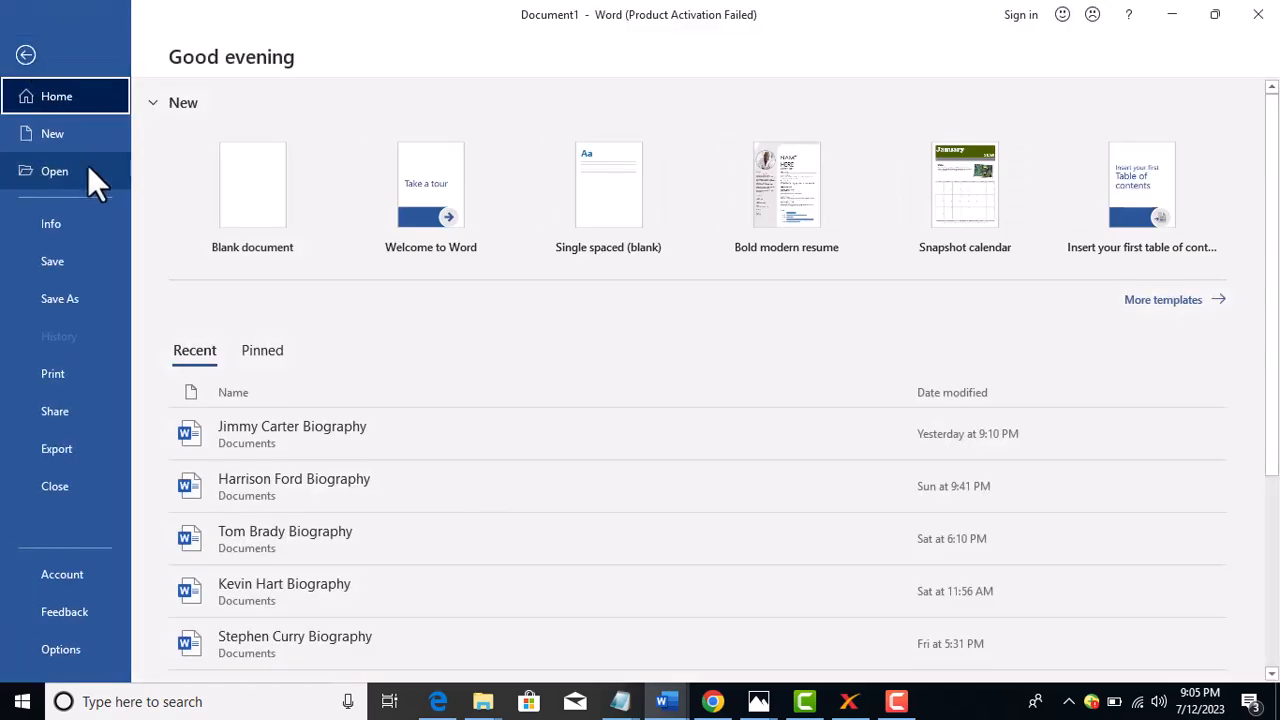
{"action": "left_click", "coordinate": [52, 296]}
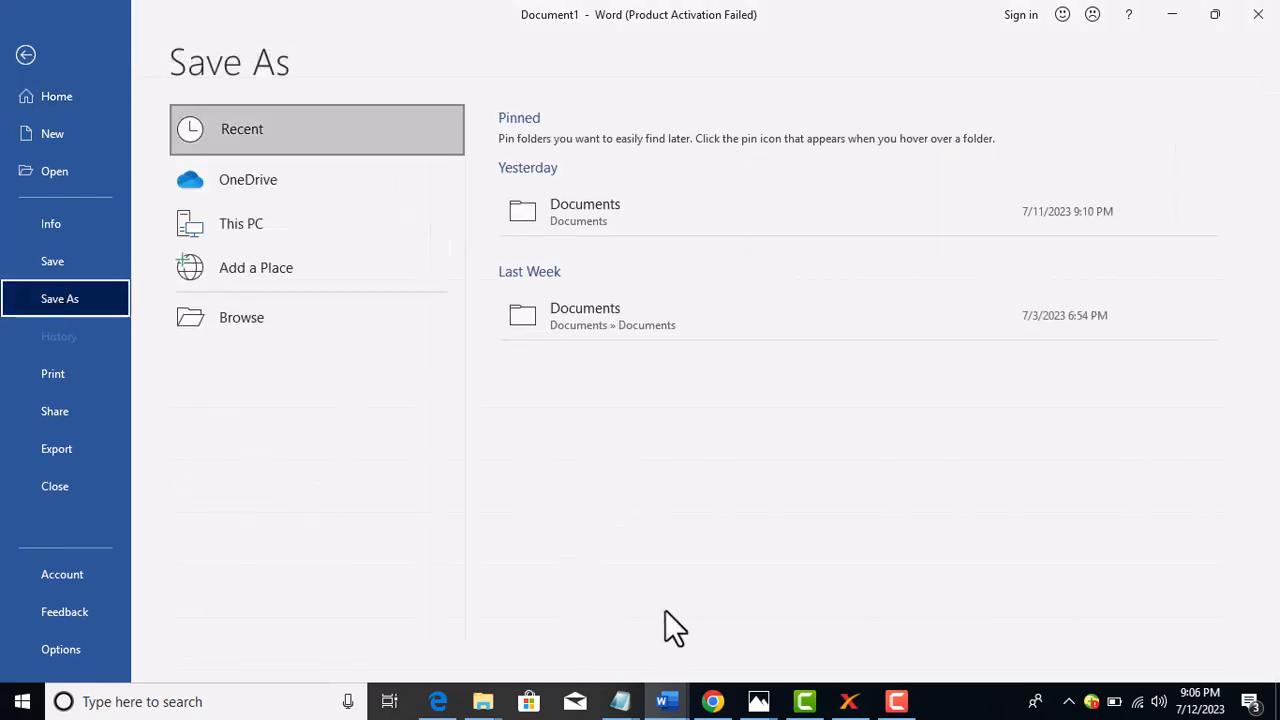
{"action": "mouse_move", "coordinate": [622, 698]}
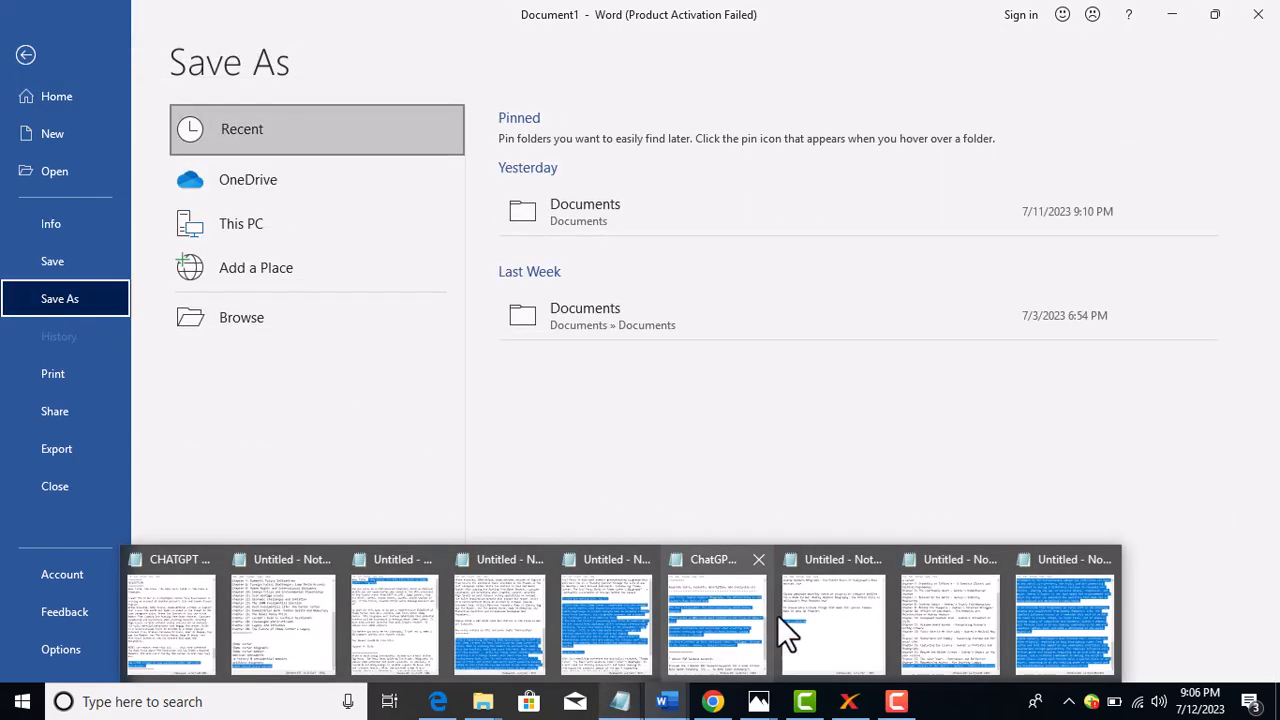
{"action": "mouse_move", "coordinate": [780, 616]}
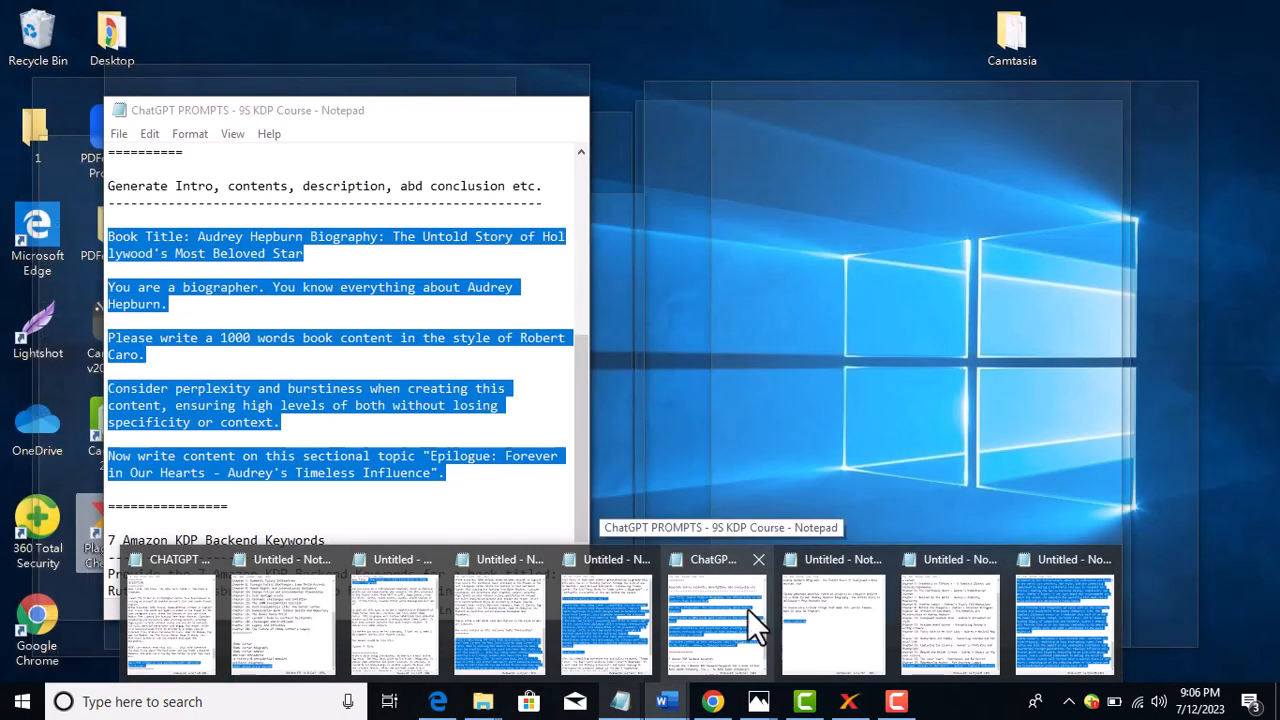
{"action": "left_click", "coordinate": [834, 605]}
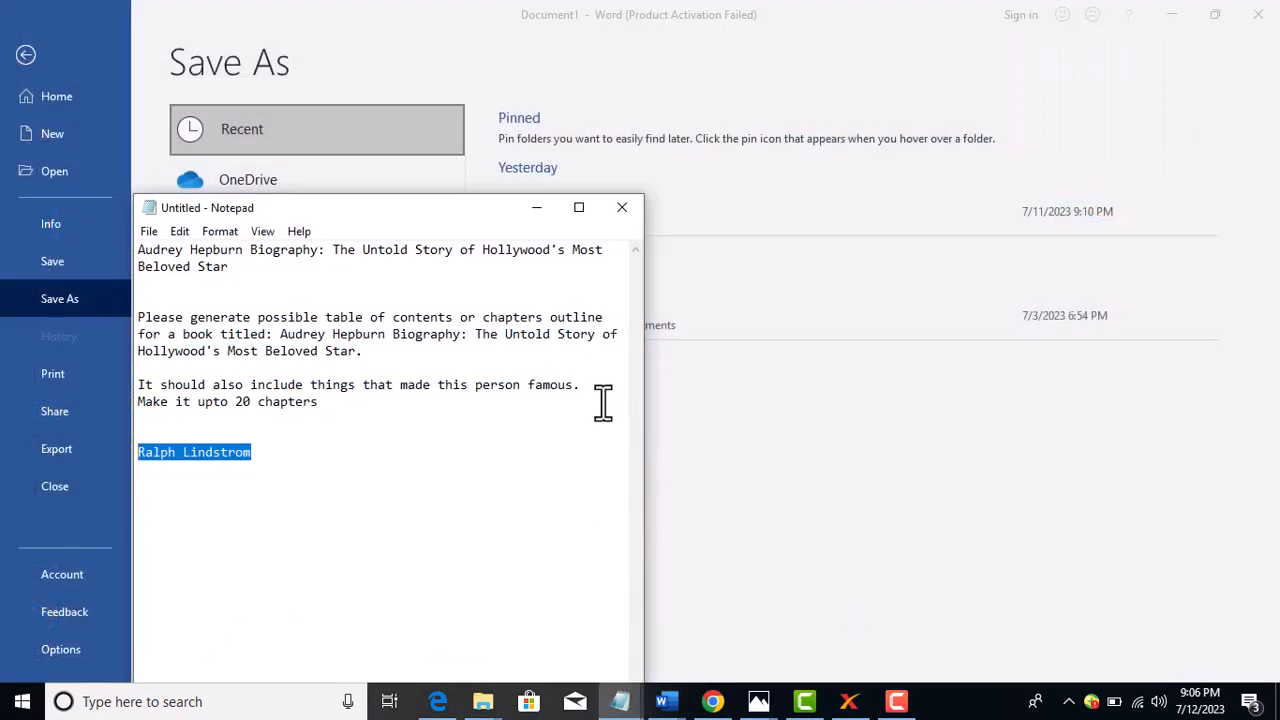
{"action": "left_click", "coordinate": [498, 386]}
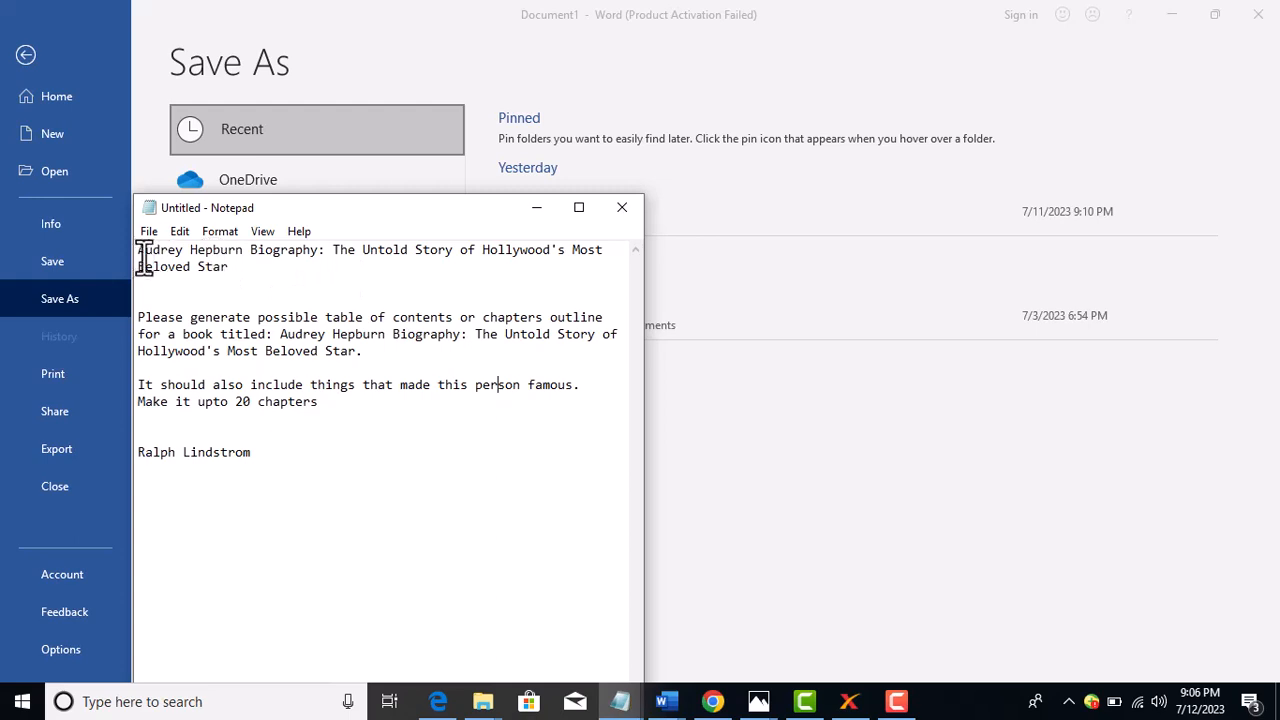
{"action": "left_click_drag", "start_coordinate": [138, 250], "coordinate": [320, 252]}
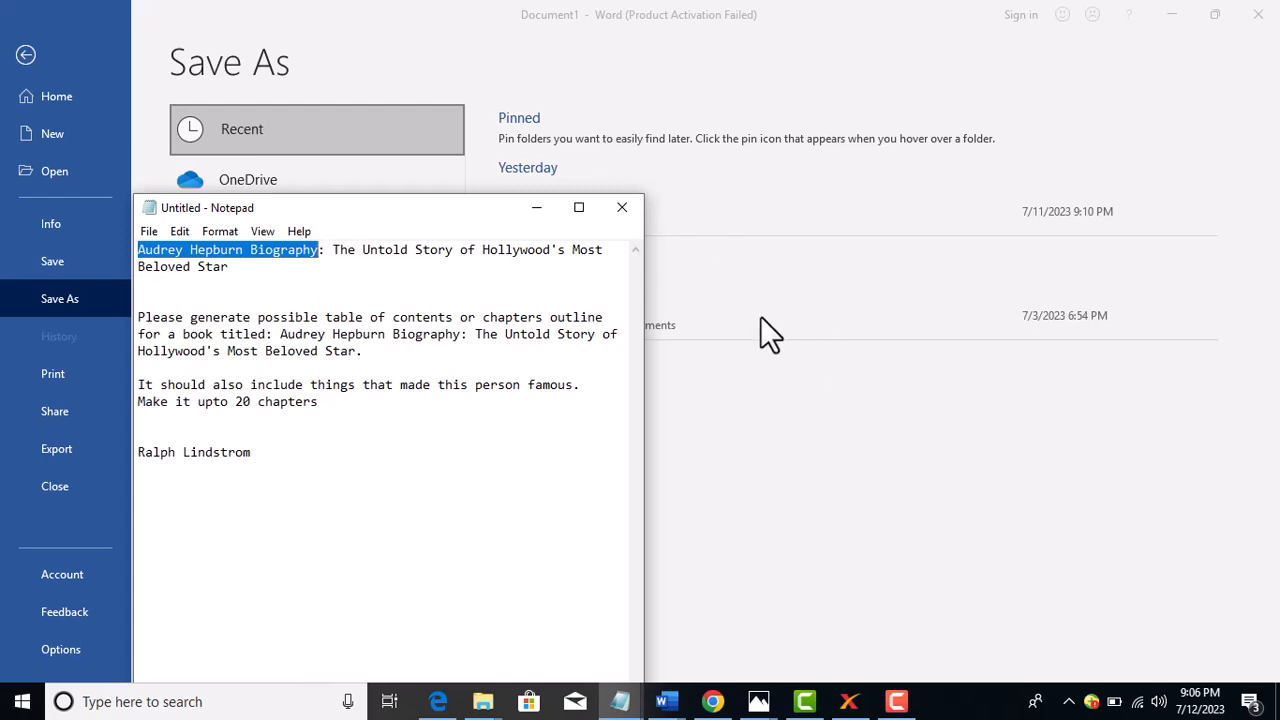
Return to Word and save the document in the Documents folder as "AUDREY HEPBURN BIOGRAPHY" in Word Document format.
{"action": "left_click", "coordinate": [780, 350]}
{"action": "left_click", "coordinate": [587, 196]}
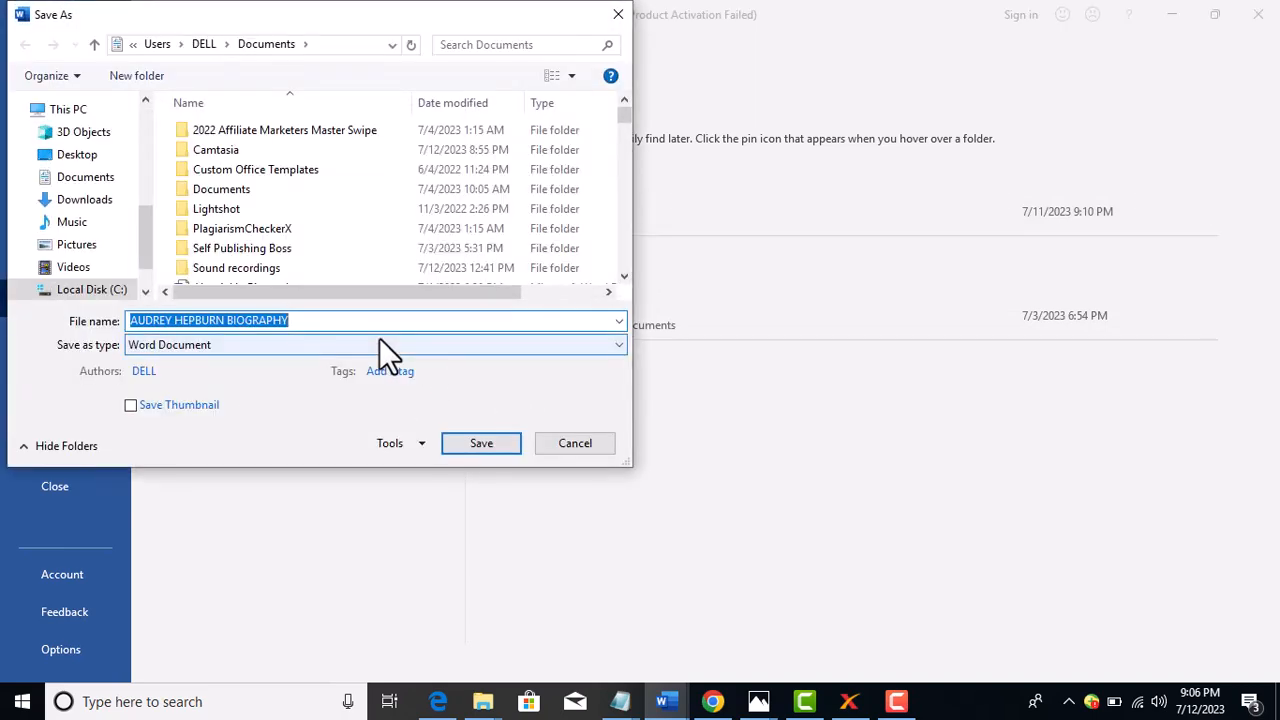
{"action": "left_click", "coordinate": [85, 177]}
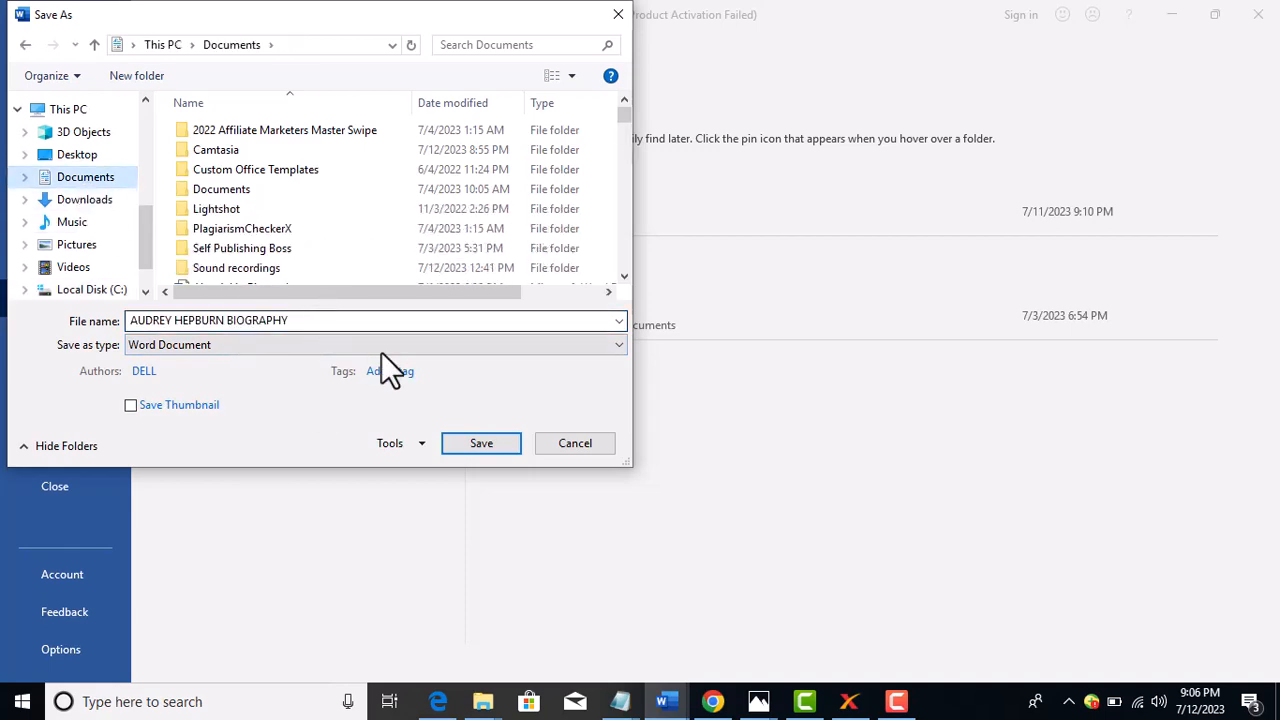
{"action": "left_click", "coordinate": [452, 446]}
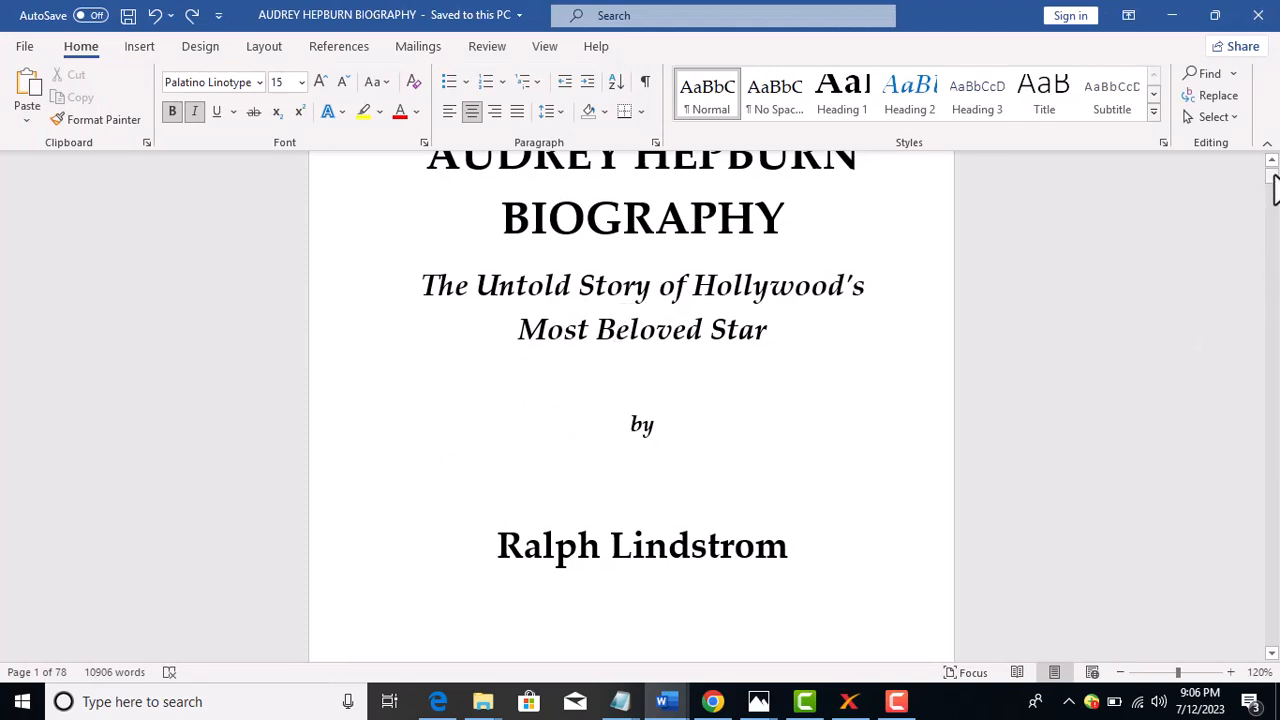
Place the text cursor on the blank second page of the document.
{"action": "left_click", "coordinate": [1272, 655]}
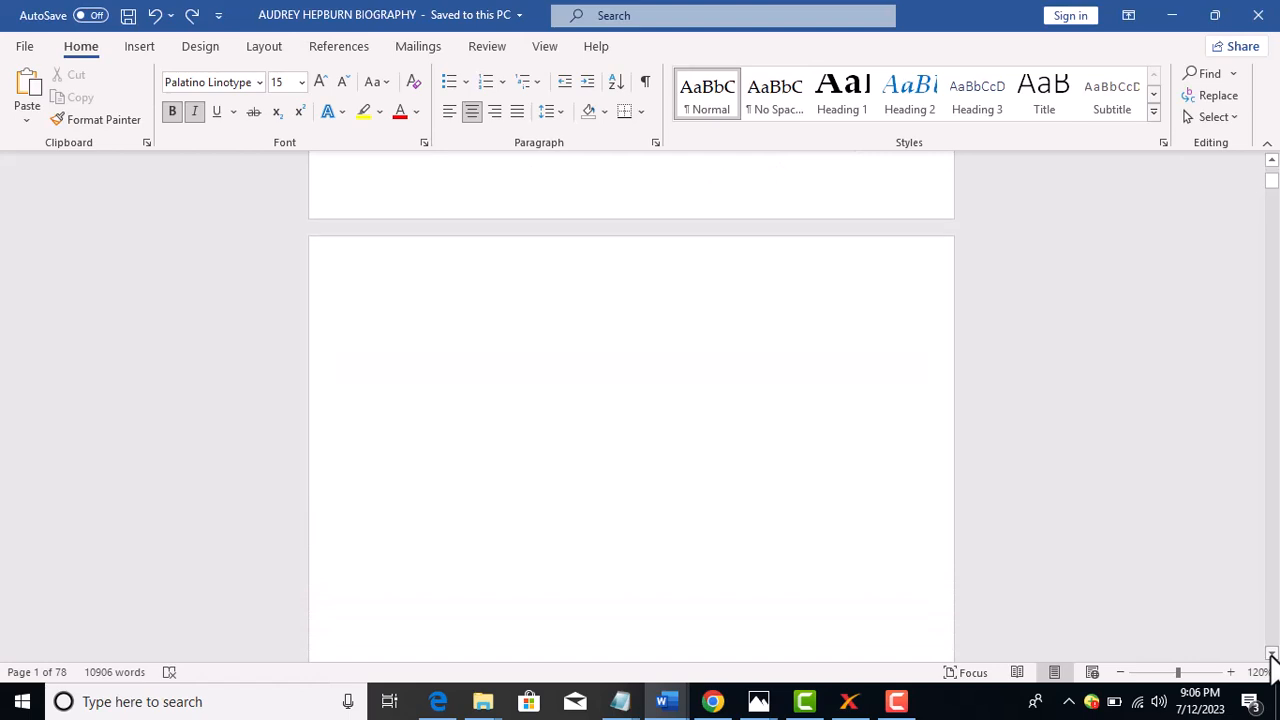
{"action": "left_click", "coordinate": [735, 318]}
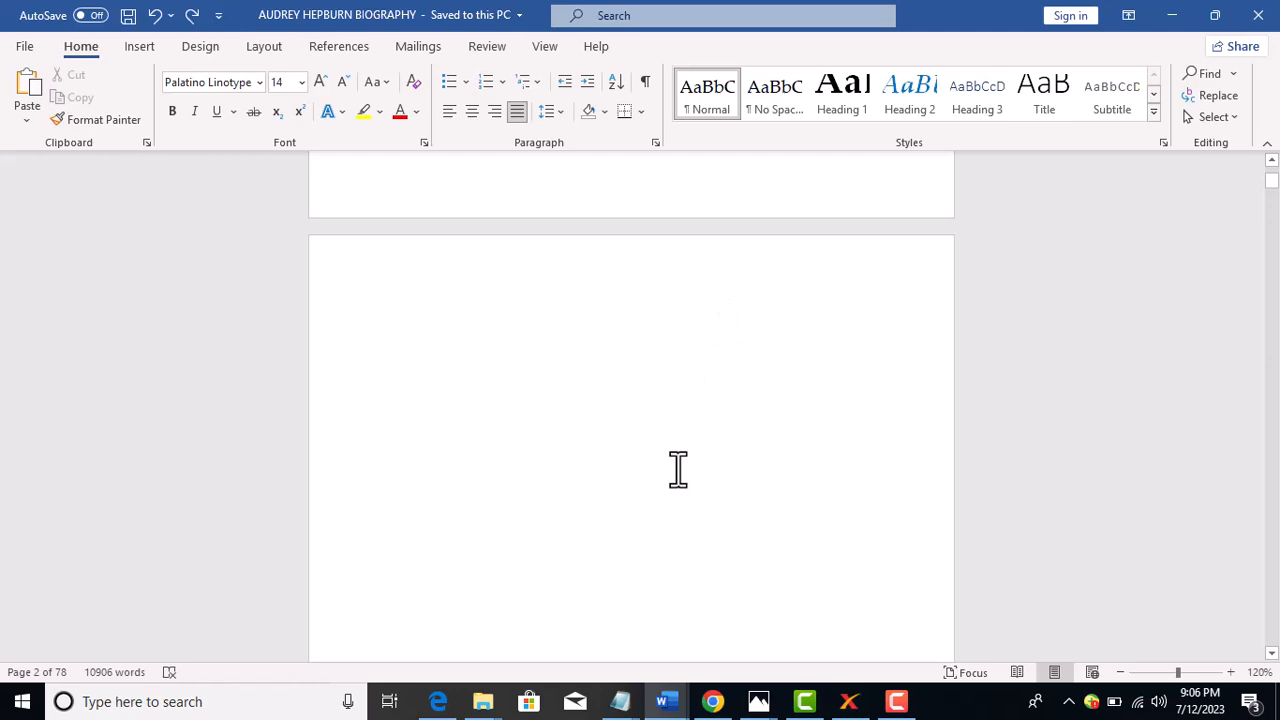
Check the ChatGPT prompts file in Notepad, and switch to the Audrey Hepburn chat in ChatGPT in Chrome.
{"action": "left_click", "coordinate": [621, 702]}
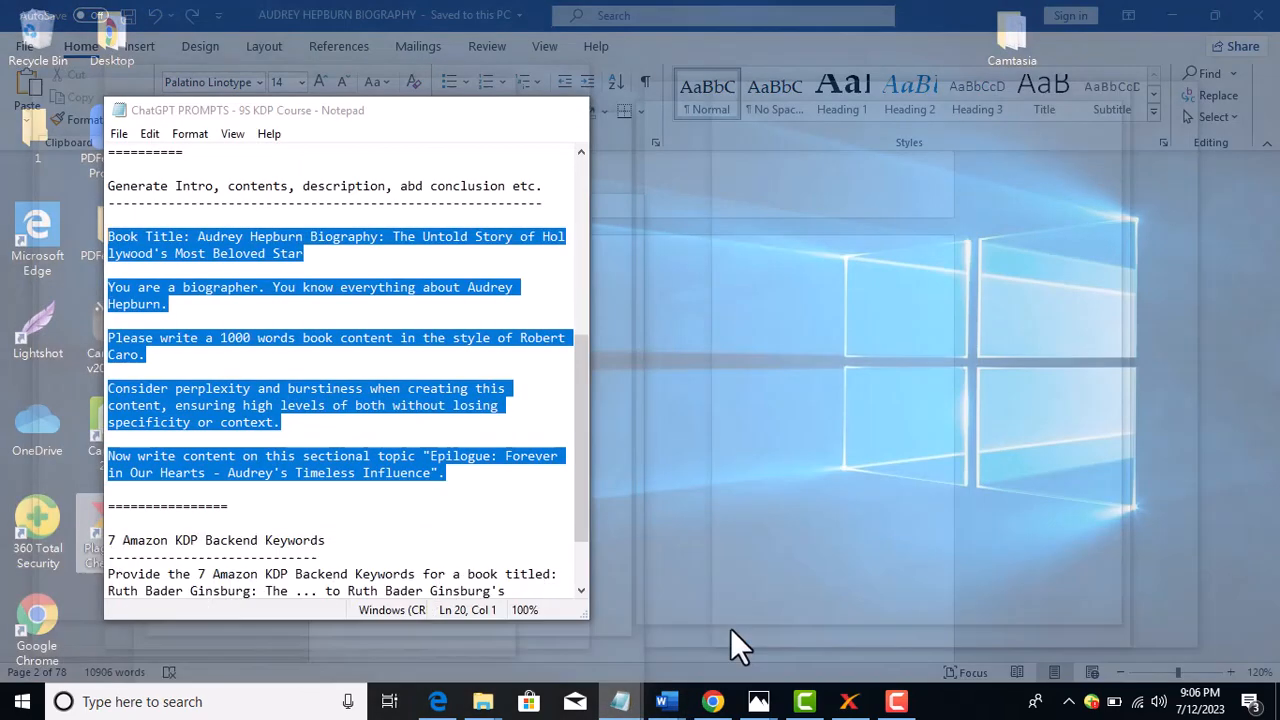
{"action": "left_click", "coordinate": [730, 628]}
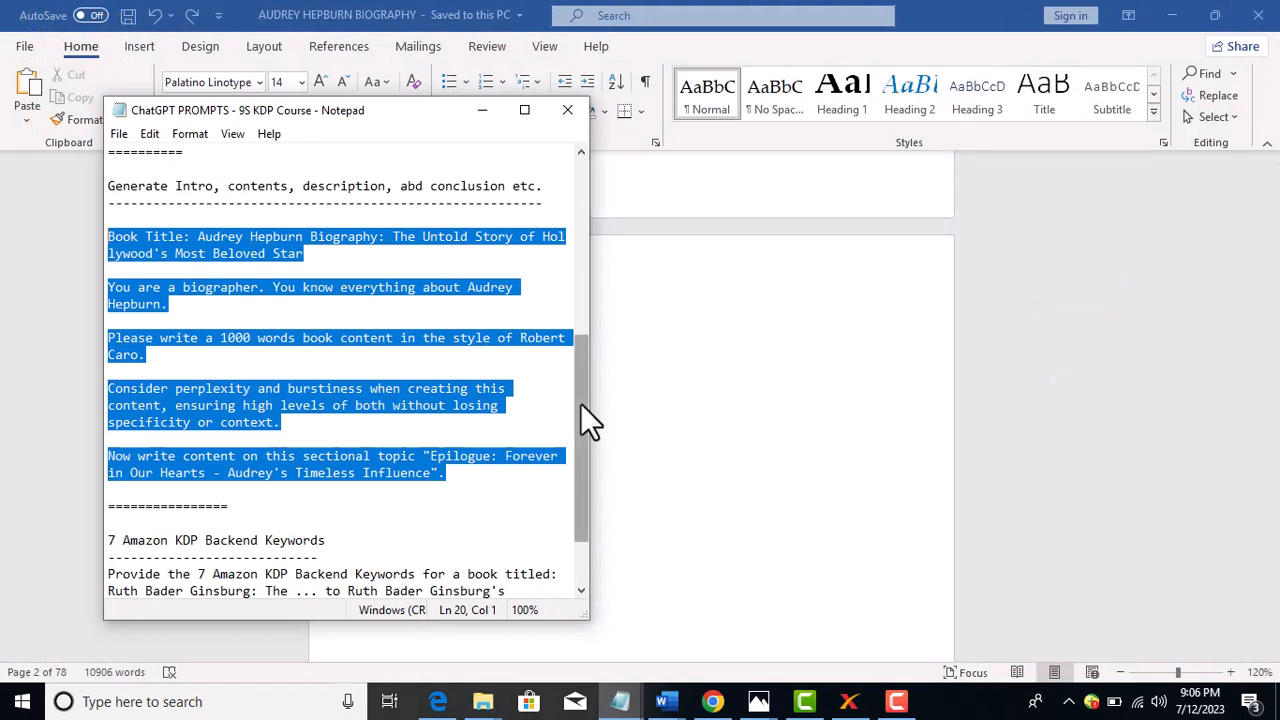
{"action": "mouse_move", "coordinate": [728, 698]}
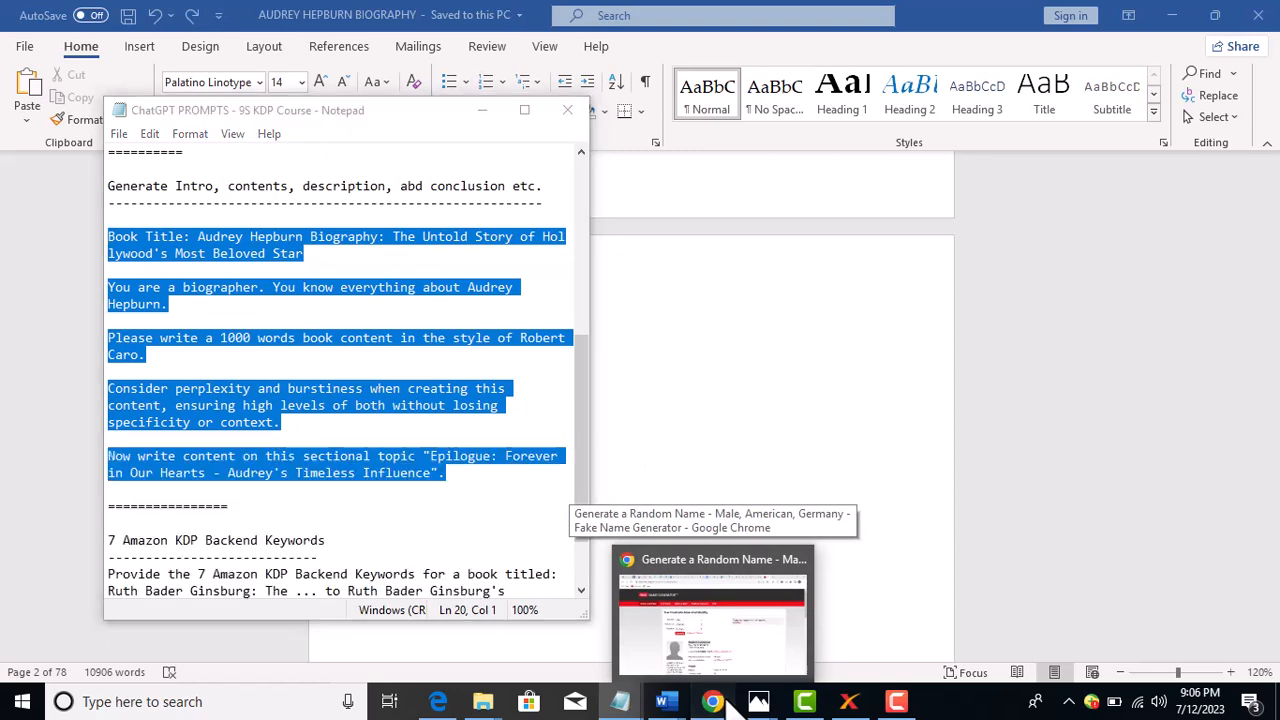
{"action": "left_click", "coordinate": [733, 703]}
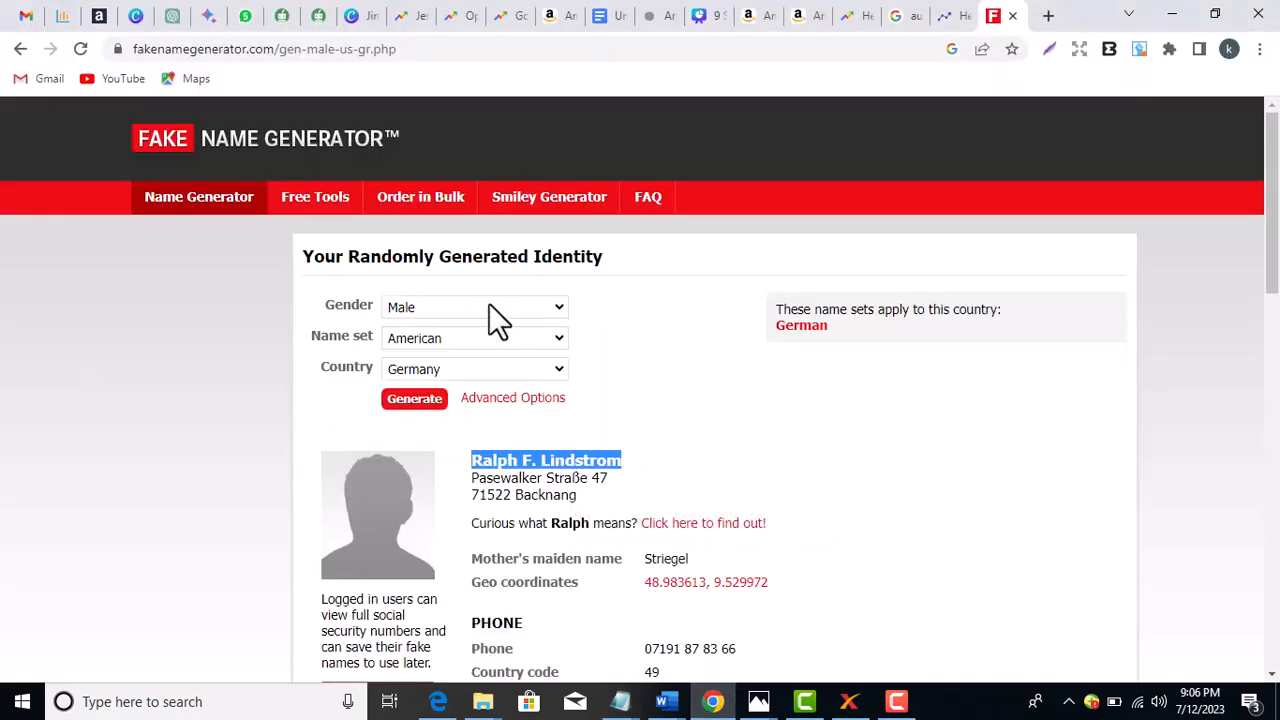
{"action": "left_click", "coordinate": [160, 14]}
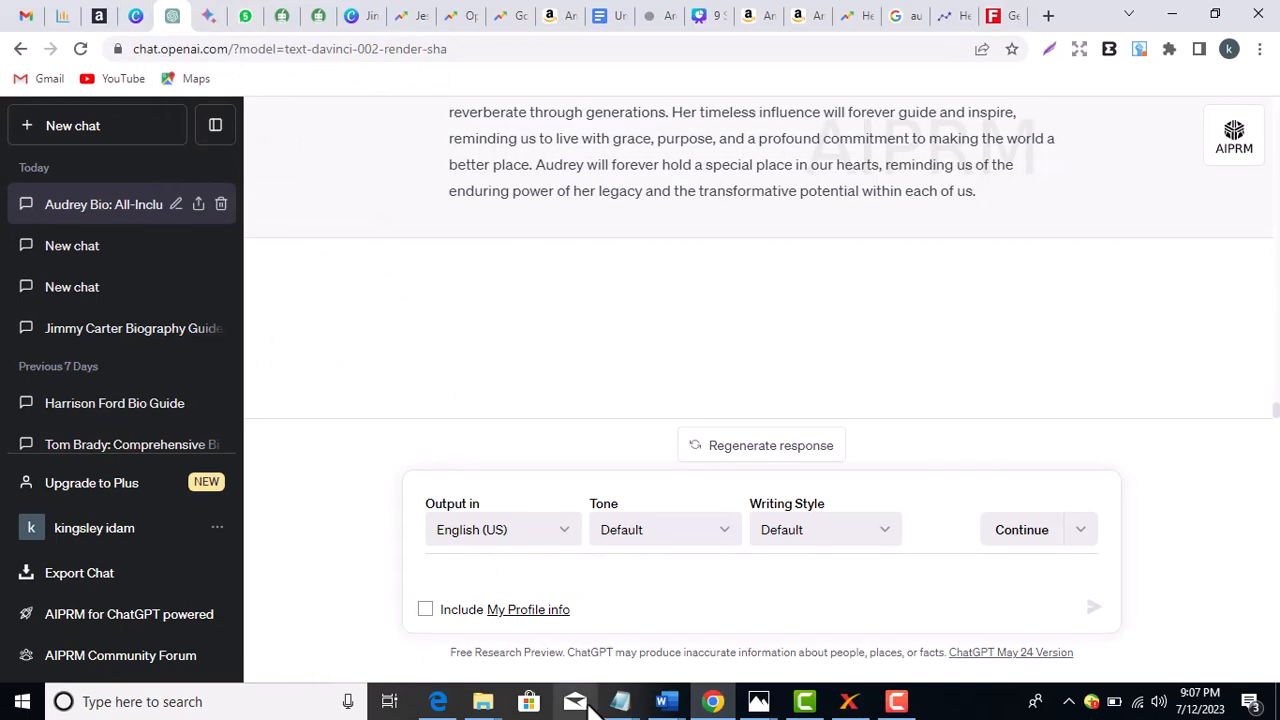
In the untitled Notepad notes with the book title, start a prompt below the author's name reading "Generate 100 words Copyright note for my book titled:".
{"action": "mouse_move", "coordinate": [615, 710]}
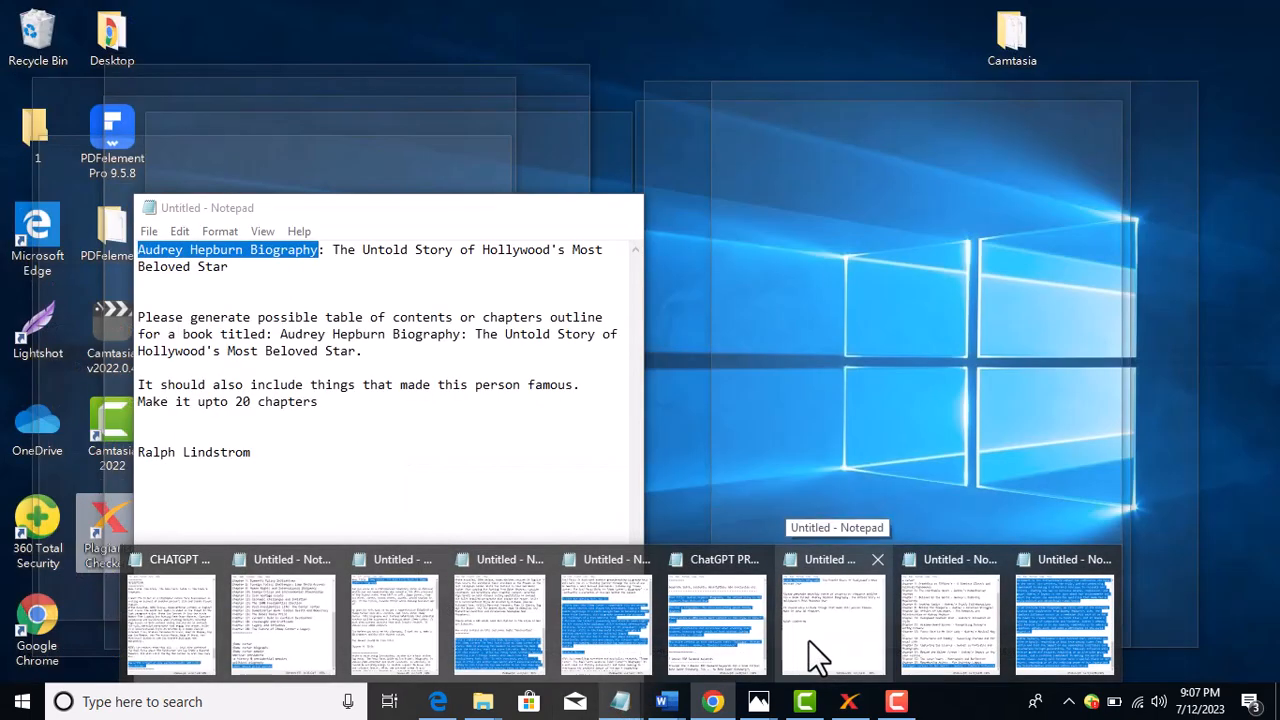
{"action": "left_click", "coordinate": [808, 640]}
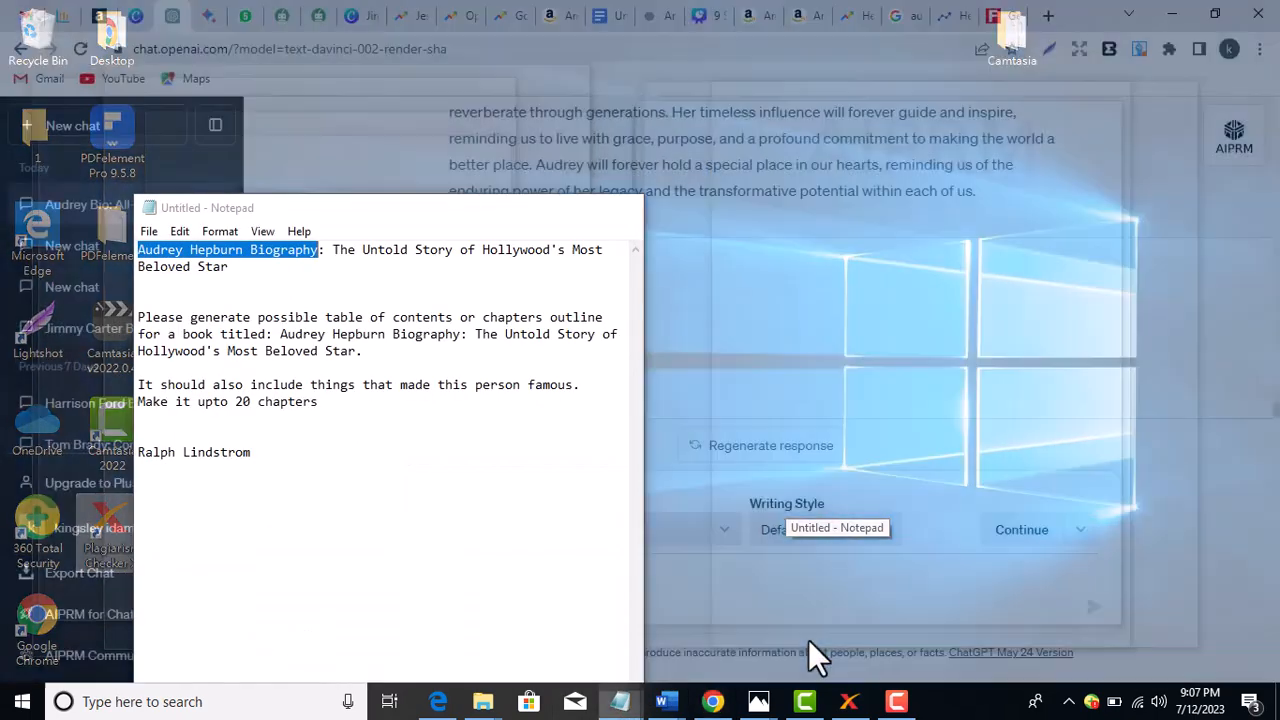
{"action": "left_click", "coordinate": [376, 458]}
{"action": "key", "text": "Return"}
{"action": "key", "text": "Return"}
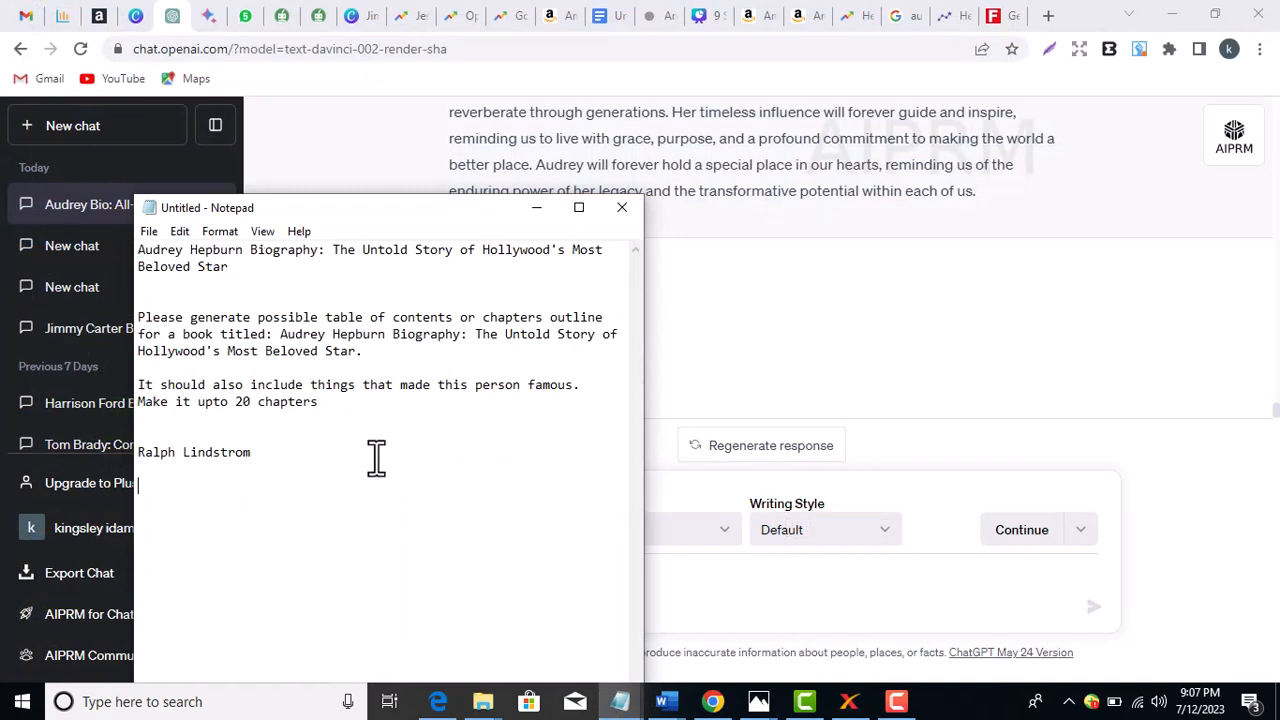
{"action": "type", "text": "Generate 100 words"}
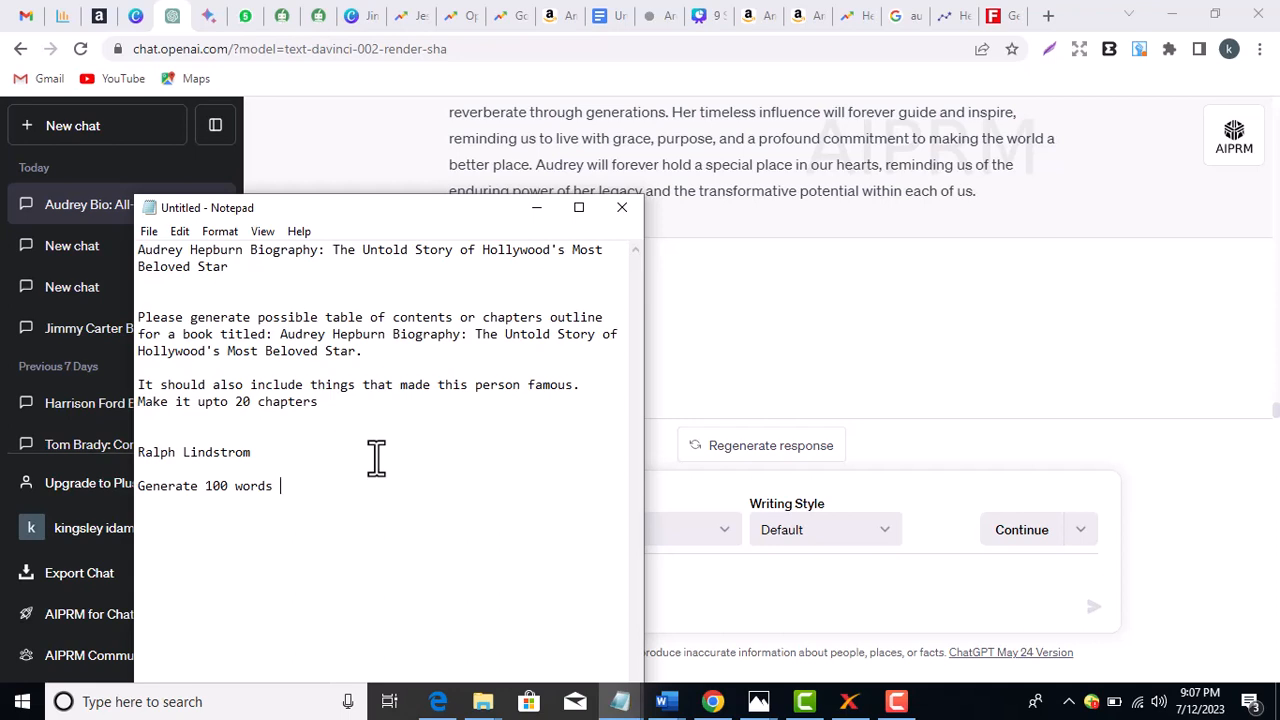
{"action": "type", "text": "Copy"}
{"action": "type", "text": "right note for"}
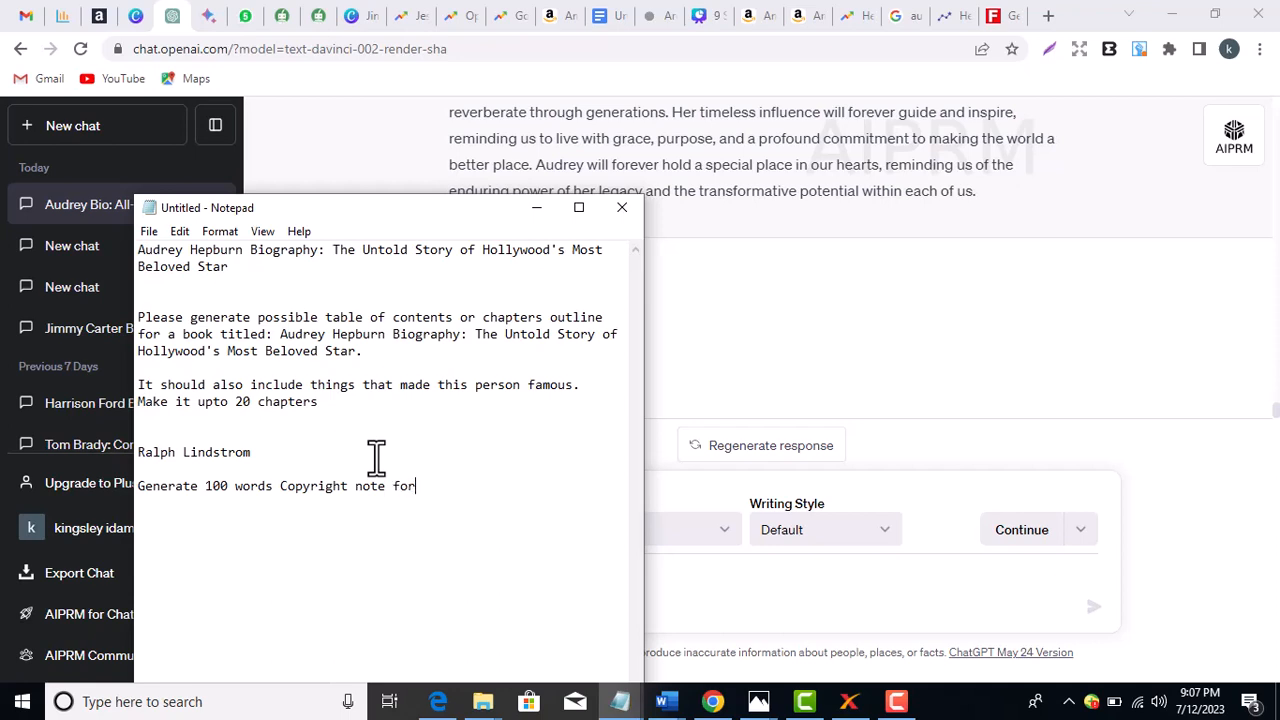
{"action": "type", "text": " my book titled"}
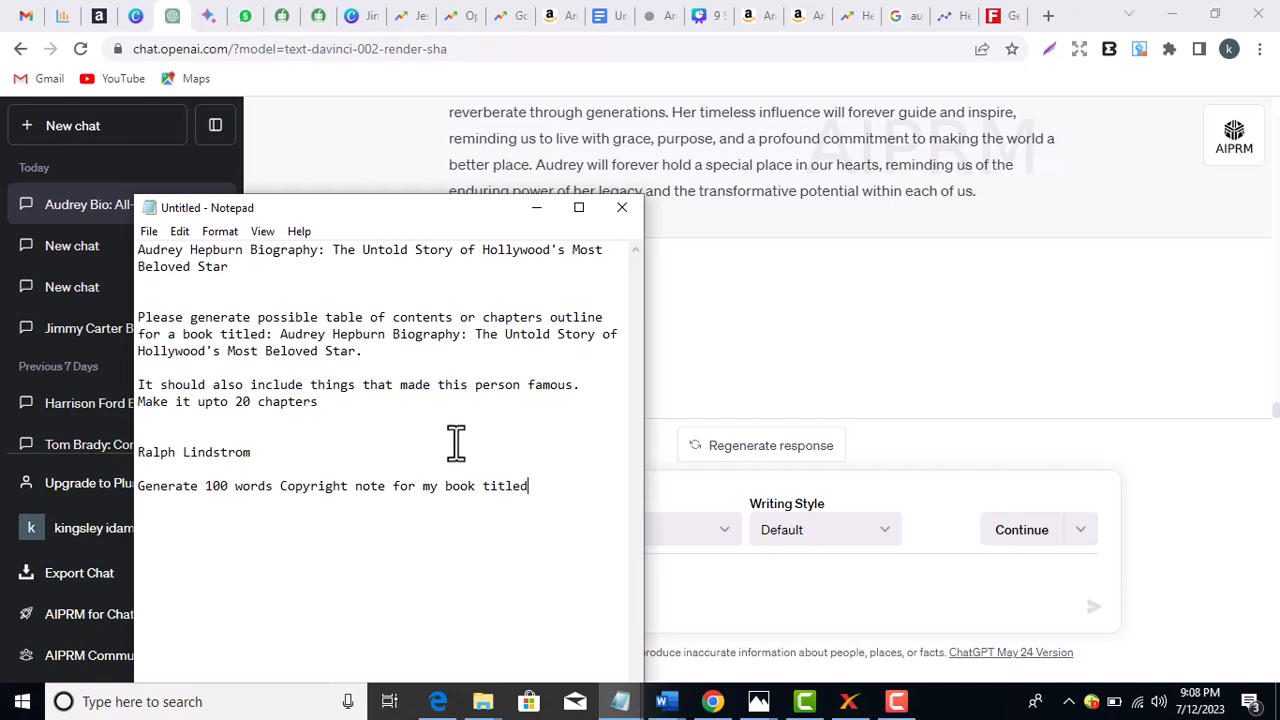
{"action": "type", "text": ":"}
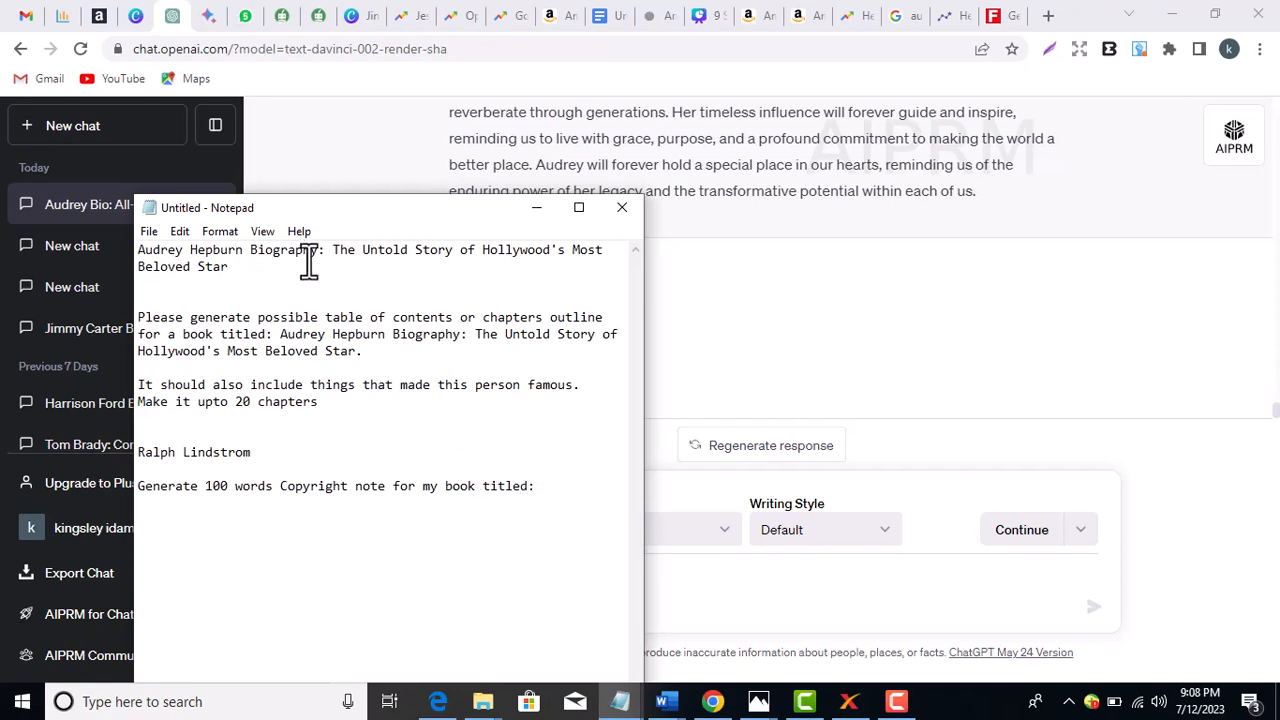
Copy the full title "Audrey Hepburn Biography: The Untold Story of Hollywood's Most Beloved Star" from the notes to the end of the prompt.
{"action": "left_click", "coordinate": [229, 266]}
{"action": "left_click_drag", "start_coordinate": [229, 266], "coordinate": [142, 256]}
{"action": "key", "text": "ctrl+c"}
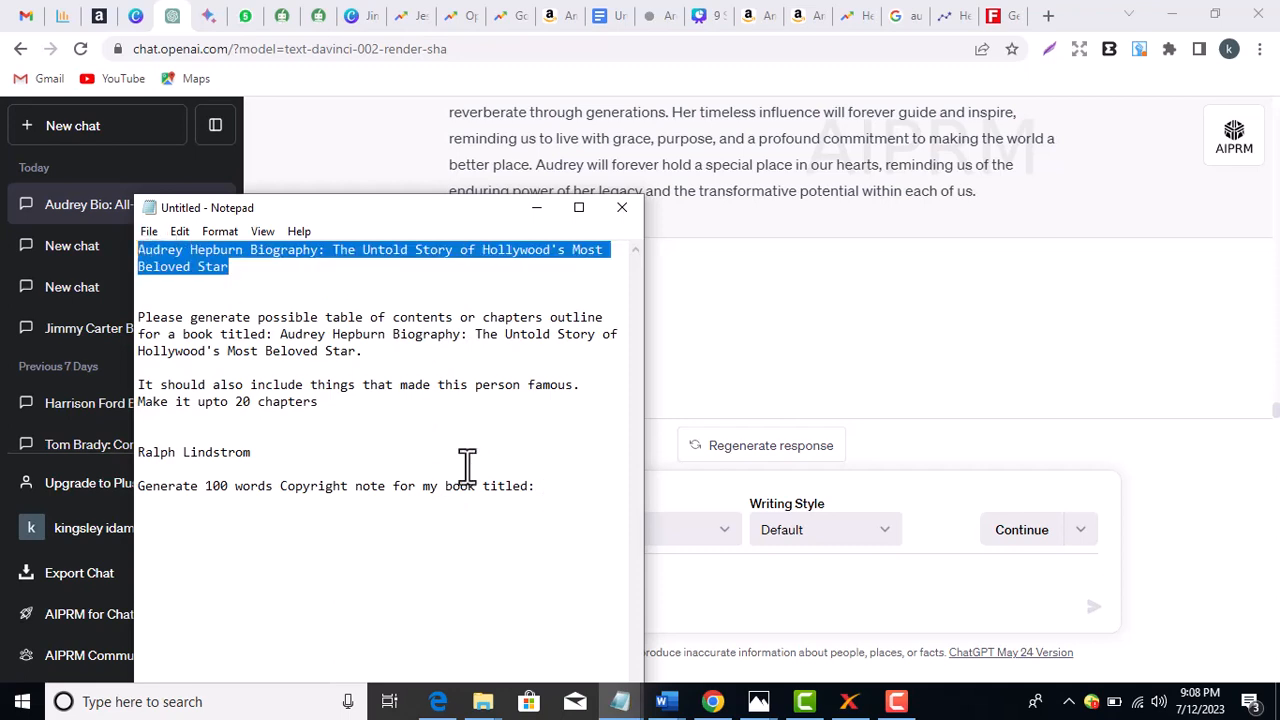
{"action": "left_click", "coordinate": [556, 488]}
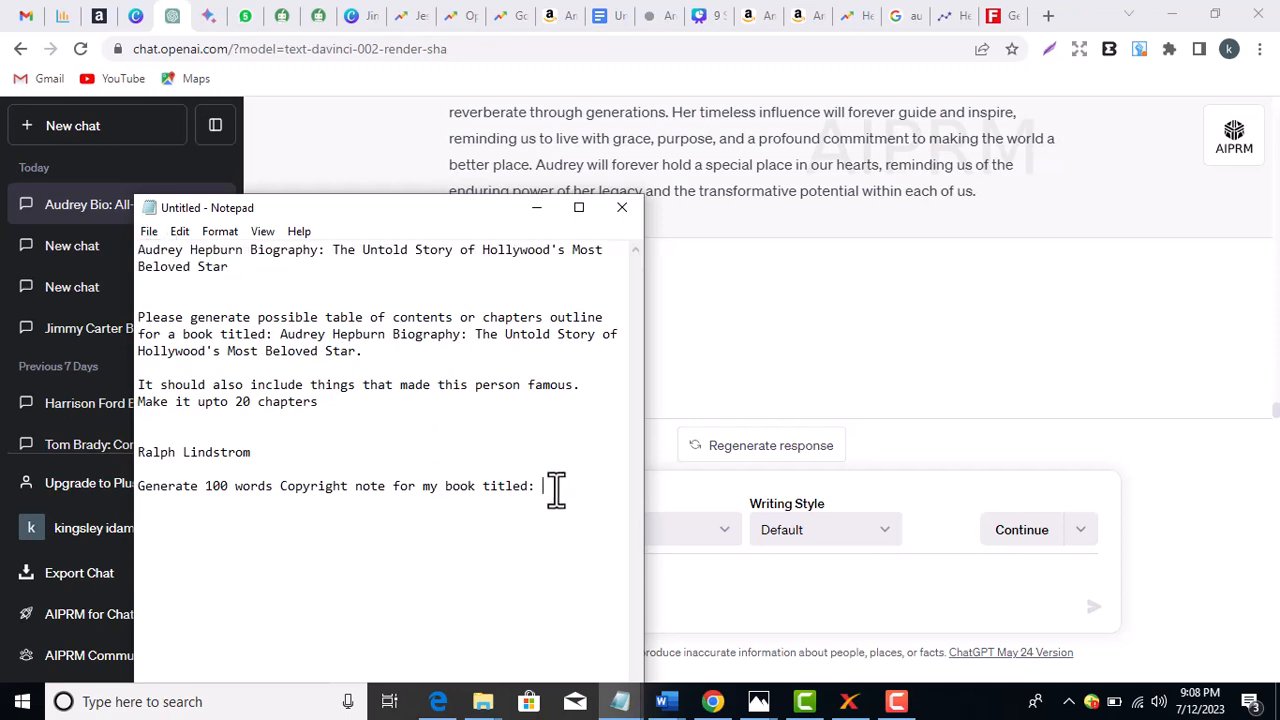
{"action": "key", "text": "ctrl+v"}
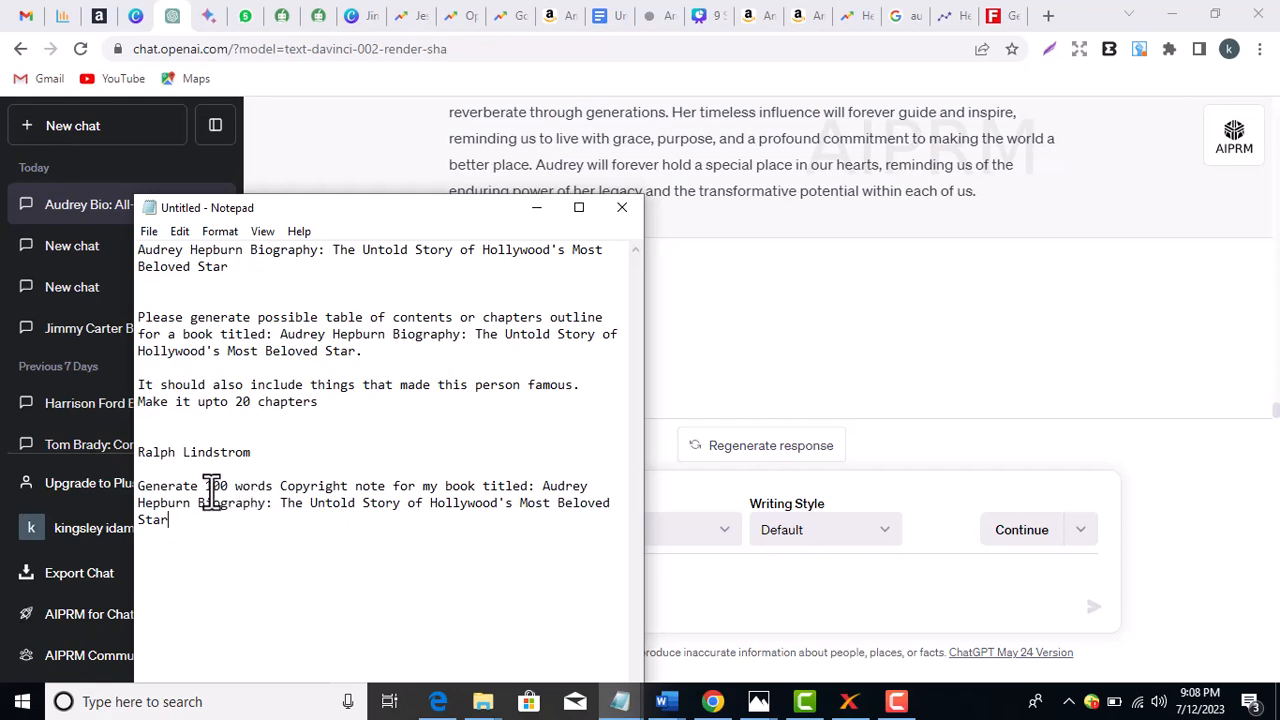
Reword the prompt's opening as "Generate a 100 words Copyright and Disclaimer note".
{"action": "left_click", "coordinate": [211, 494]}
{"action": "type", "text": "a"}
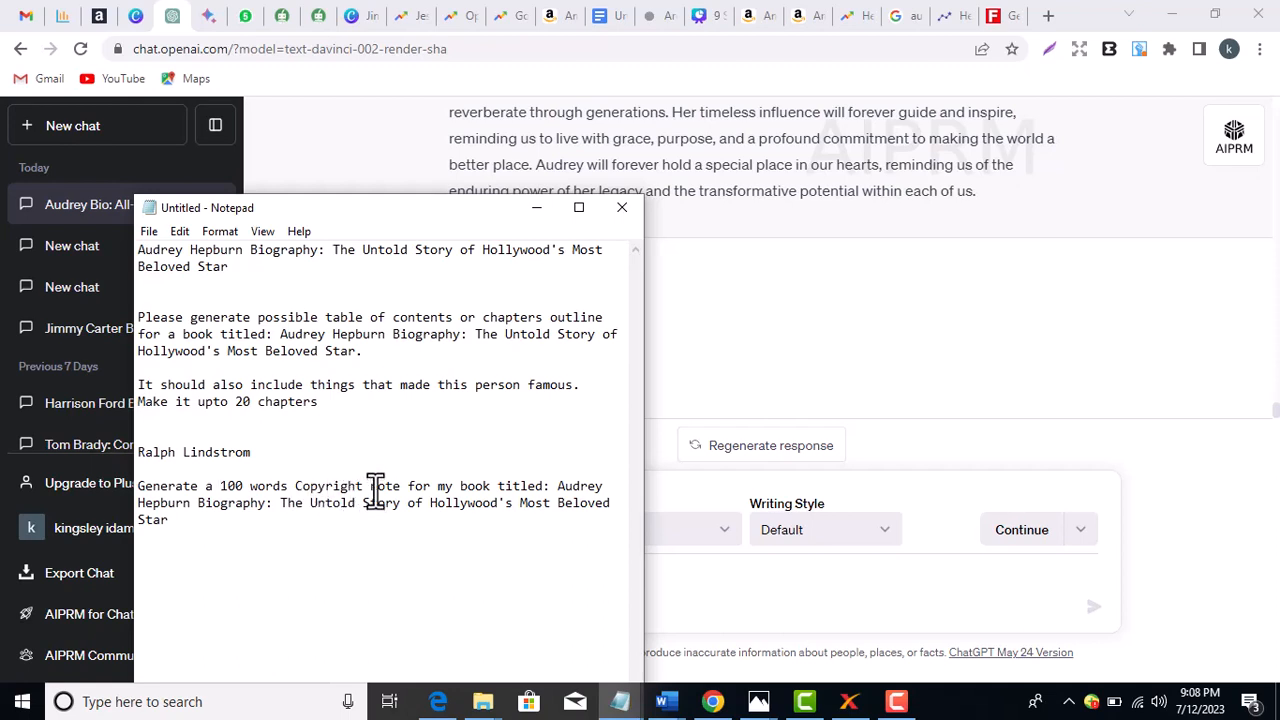
{"action": "left_click", "coordinate": [372, 488]}
{"action": "type", "text": "and D"}
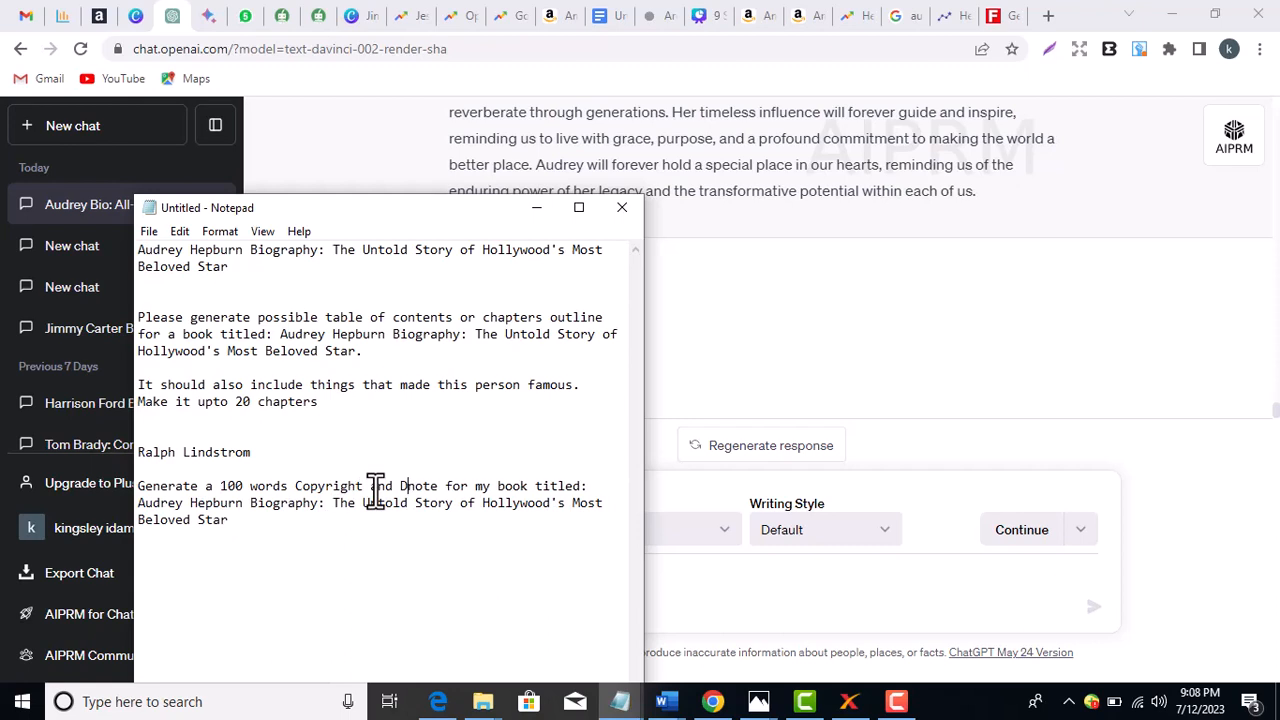
{"action": "type", "text": "isc"}
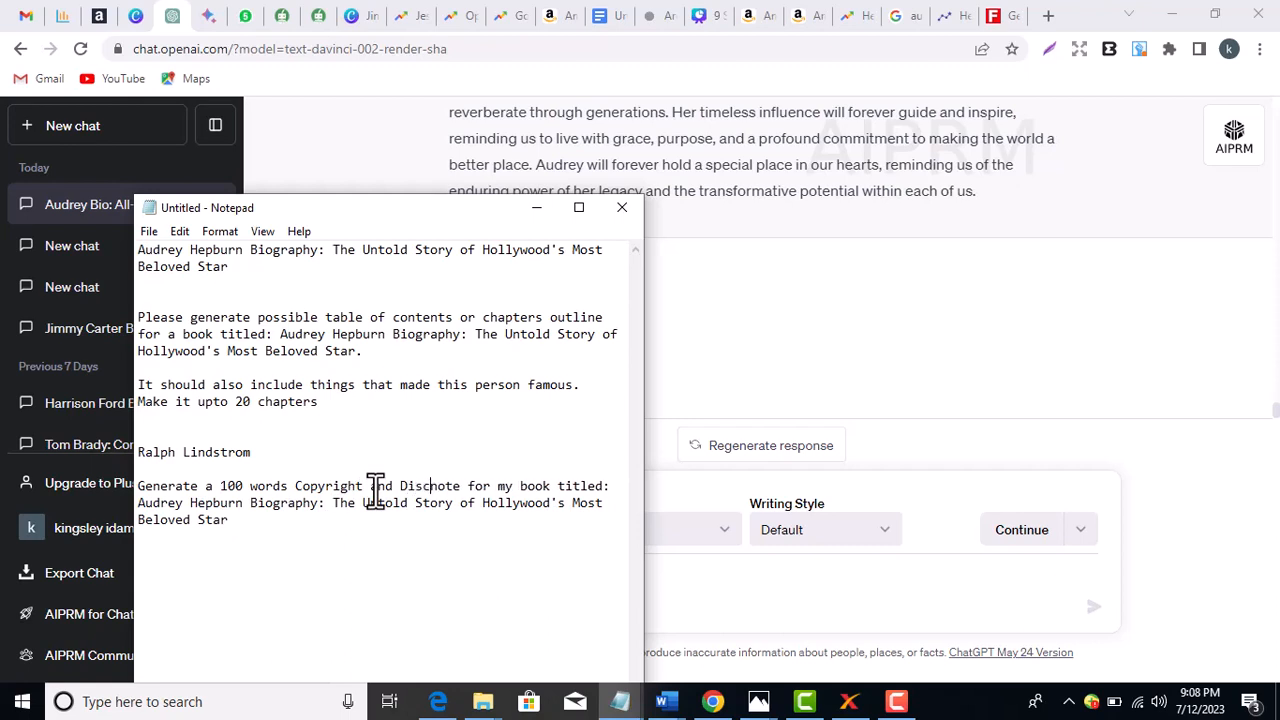
{"action": "type", "text": "laimer"}
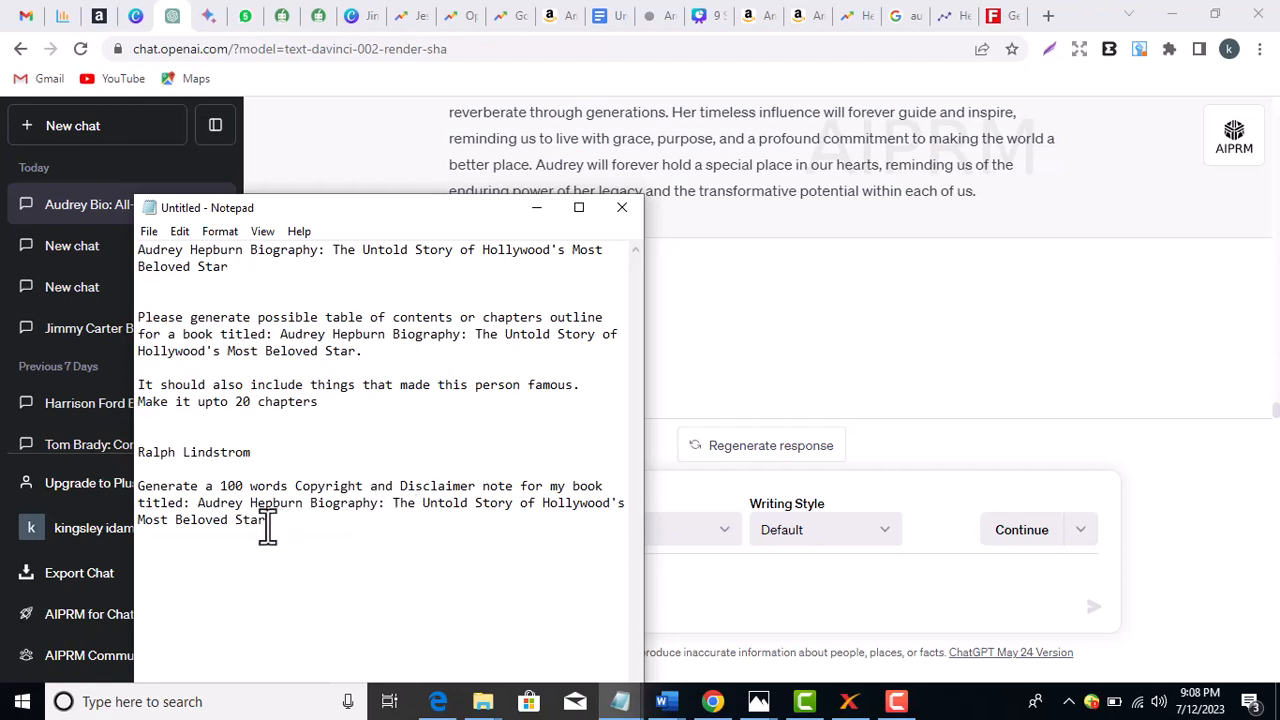
End the title sentence with a period and add "The author name is" followed by the author's name copied from the notes.
{"action": "left_click", "coordinate": [293, 530]}
{"action": "type", "text": "."}
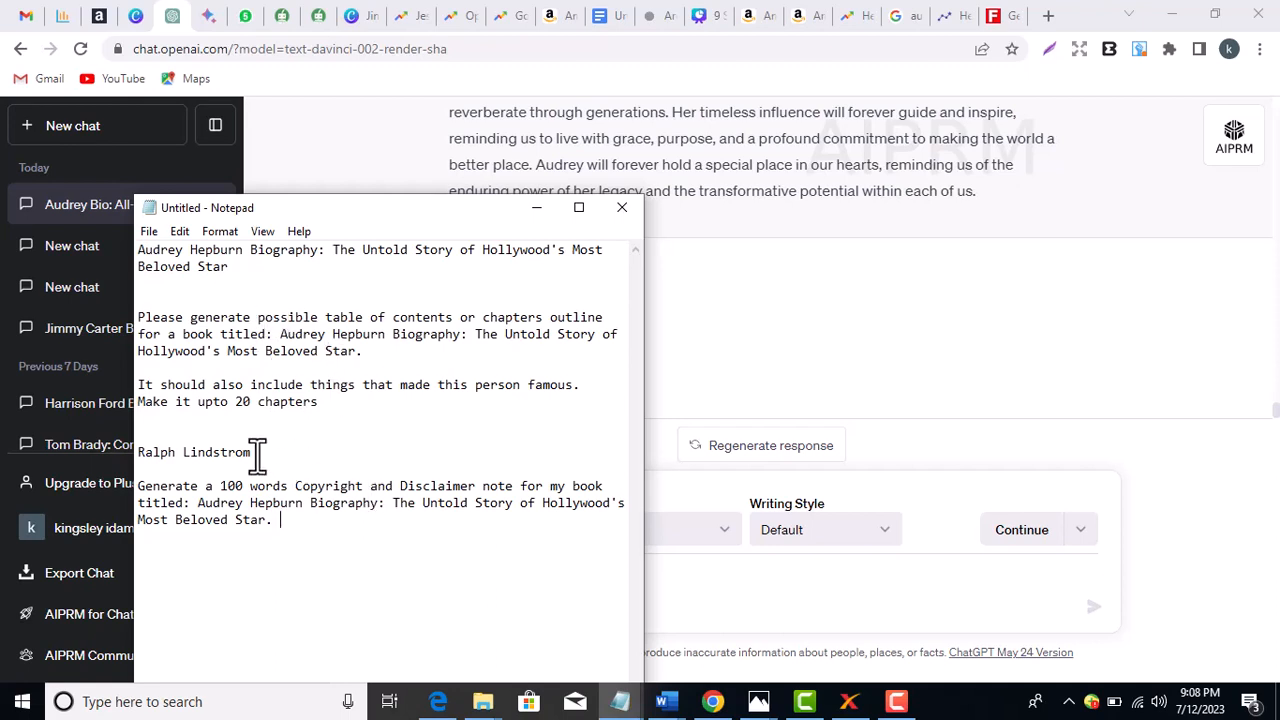
{"action": "left_click_drag", "start_coordinate": [252, 452], "coordinate": [137, 452]}
{"action": "key", "text": "ctrl+c"}
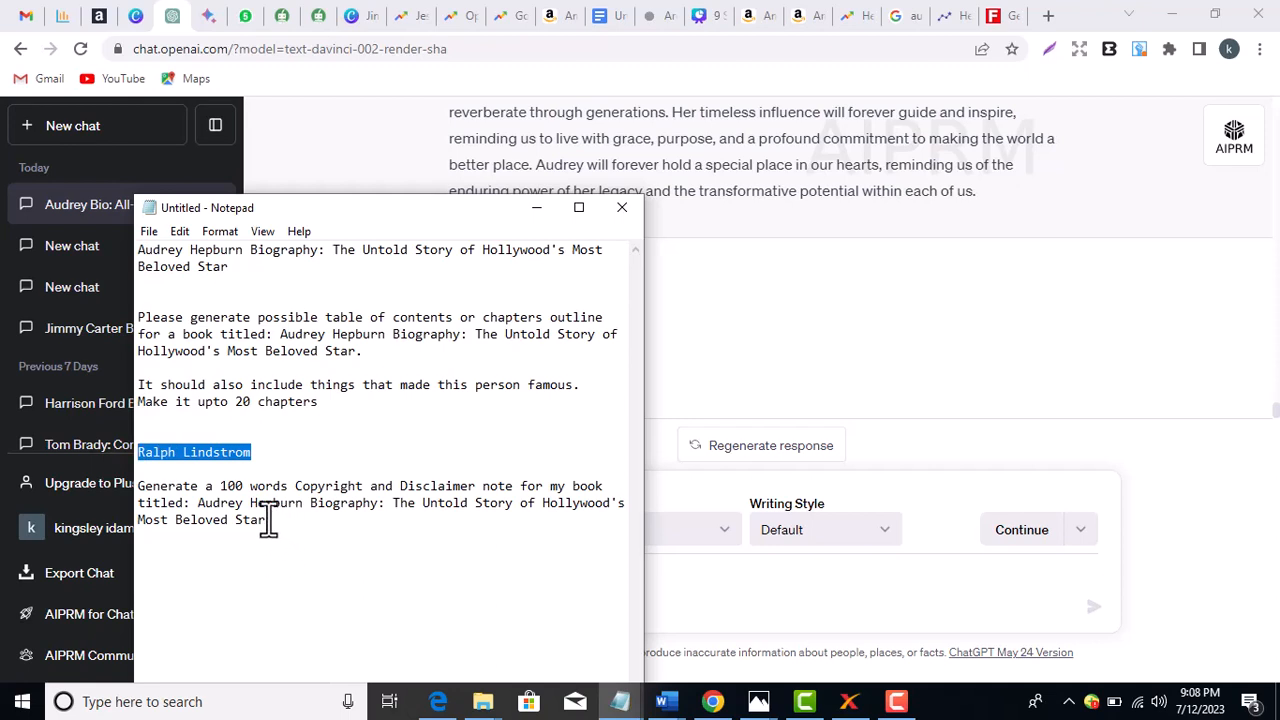
{"action": "left_click", "coordinate": [312, 518]}
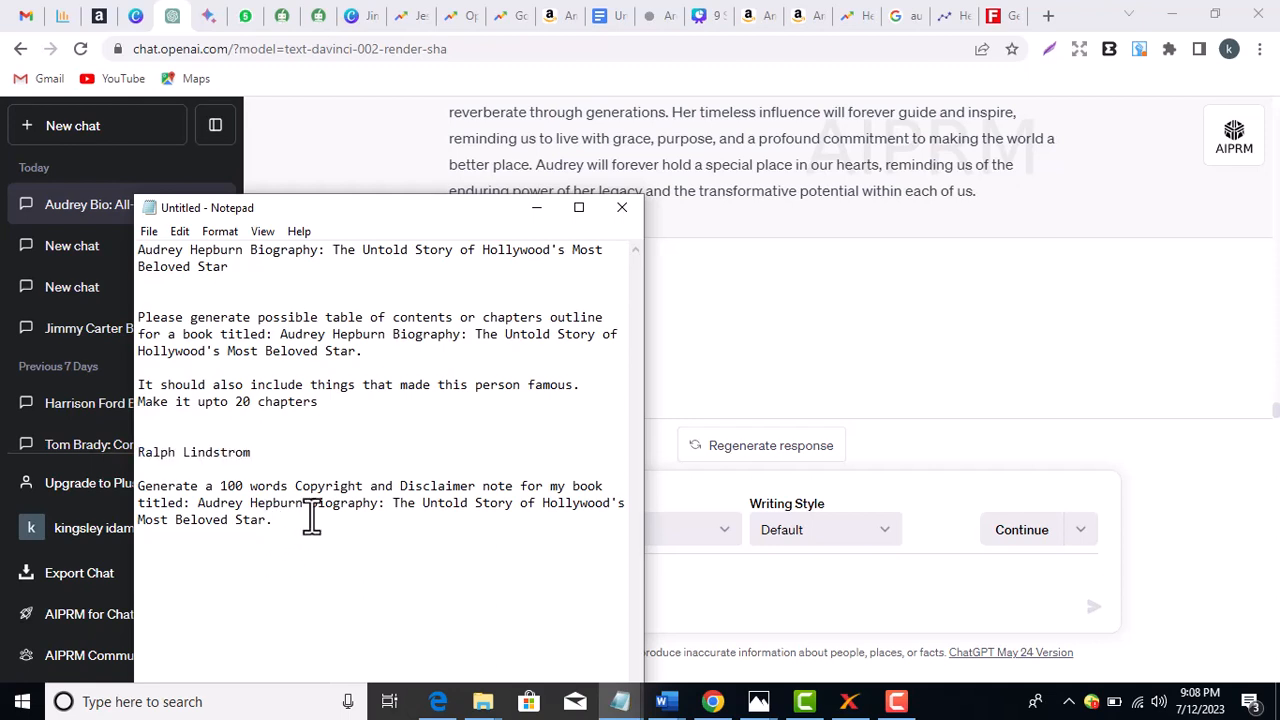
{"action": "type", "text": "The author name is"}
{"action": "key", "text": "ctrl+v"}
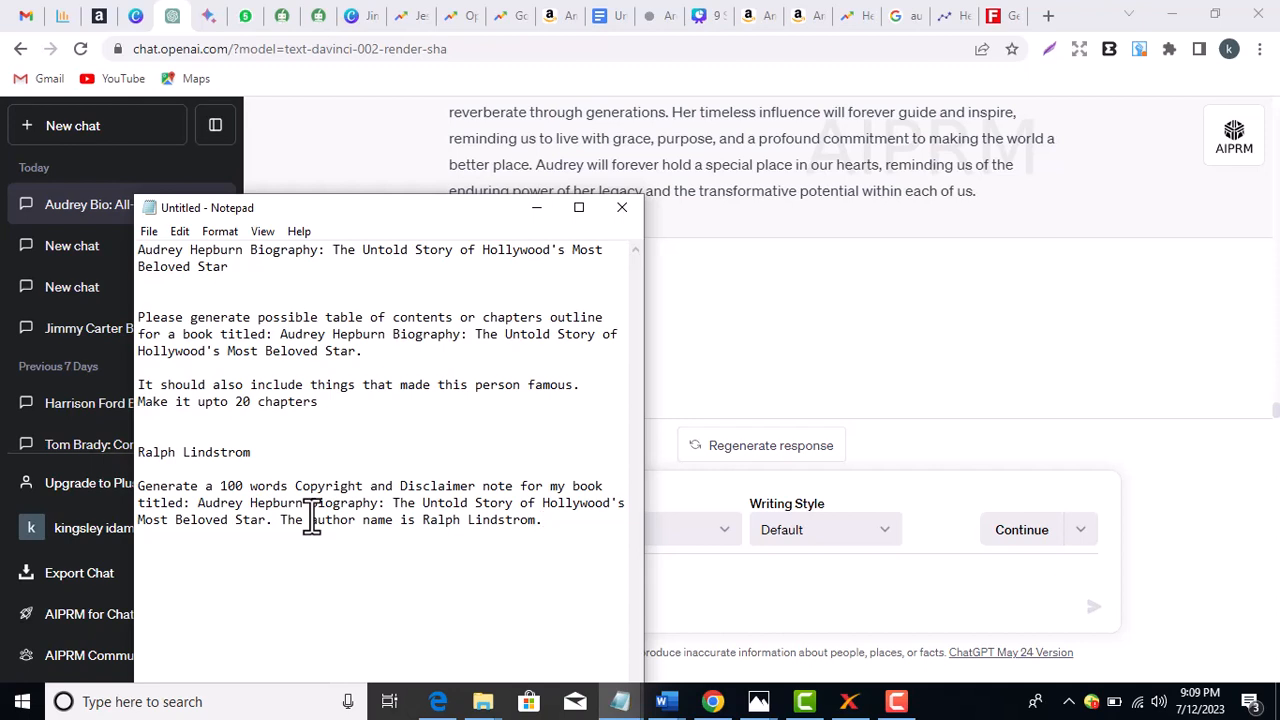
Finish the prompt with the instruction "End with All rights reserved and date".
{"action": "type", "text": ". End with"}
{"action": "type", "text": "All rights "}
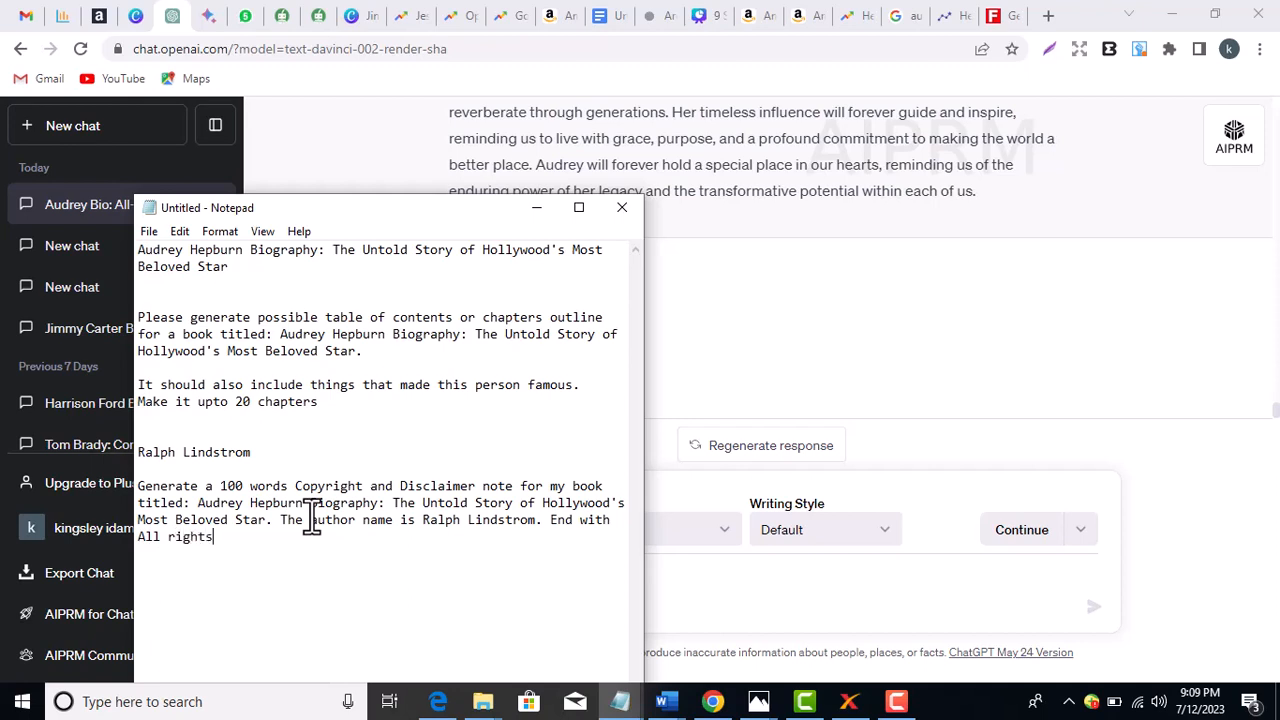
{"action": "type", "text": "sever"}
{"action": "key", "text": "BackSpace"}
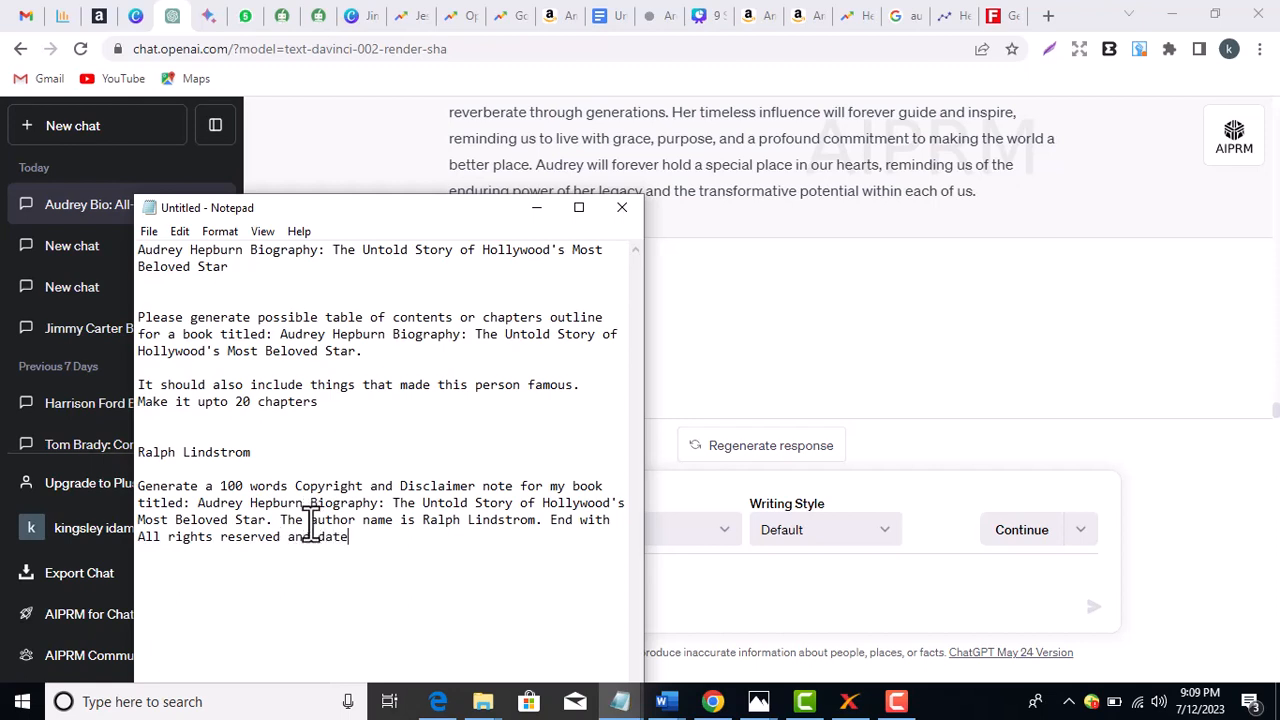
Copy the whole copyright and disclaimer prompt from Notepad and submit it in the ChatGPT chat.
{"action": "left_click_drag", "start_coordinate": [140, 486], "coordinate": [368, 540]}
{"action": "key", "text": "ctrl+c"}
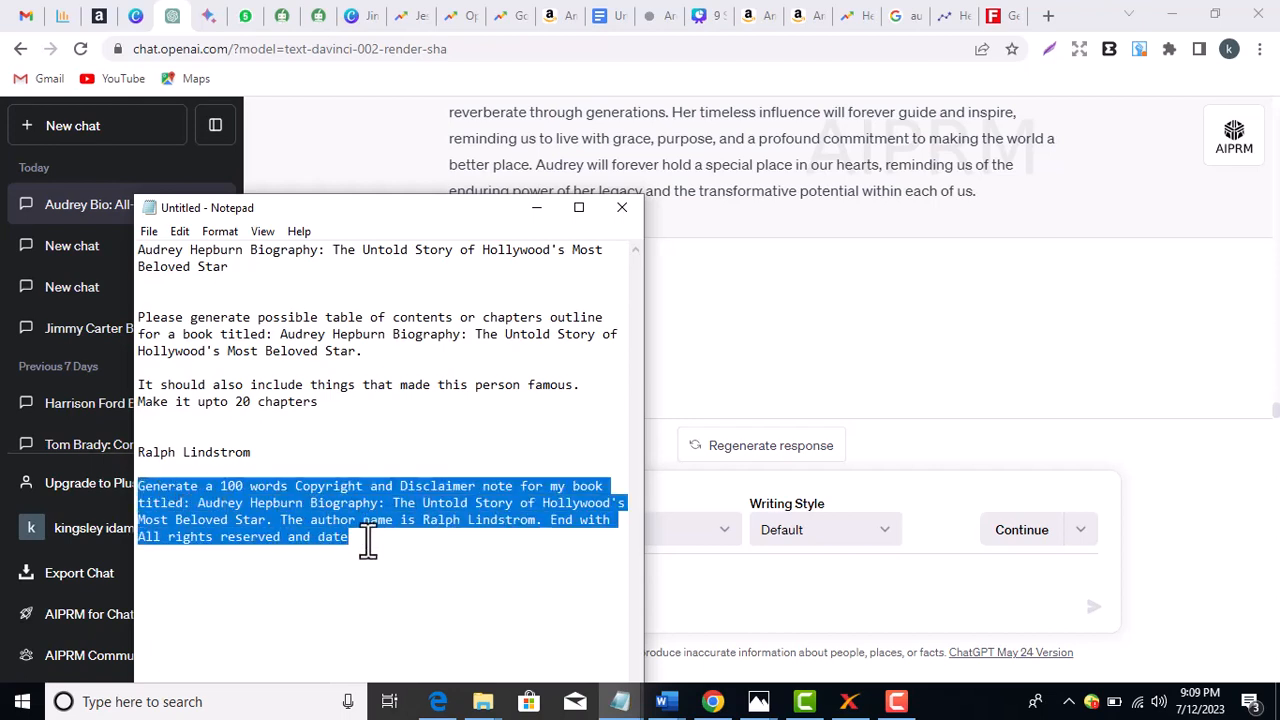
{"action": "left_click", "coordinate": [689, 609]}
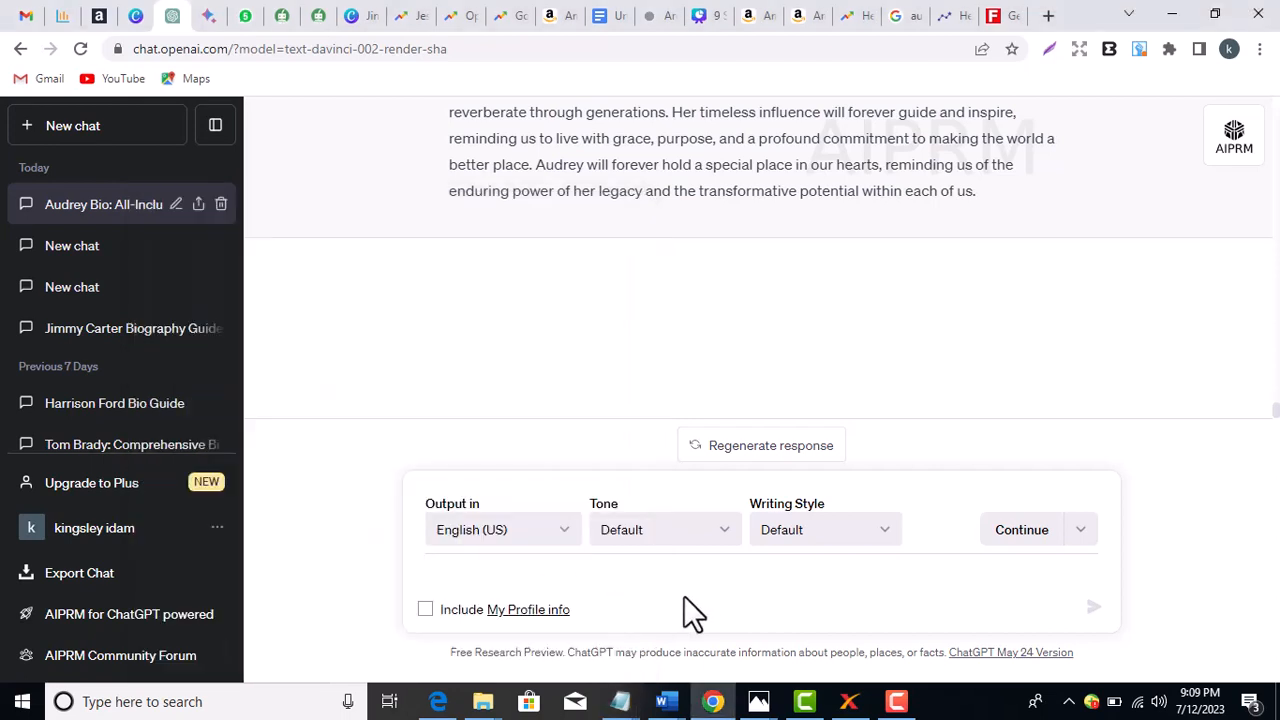
{"action": "key", "text": "ctrl+v"}
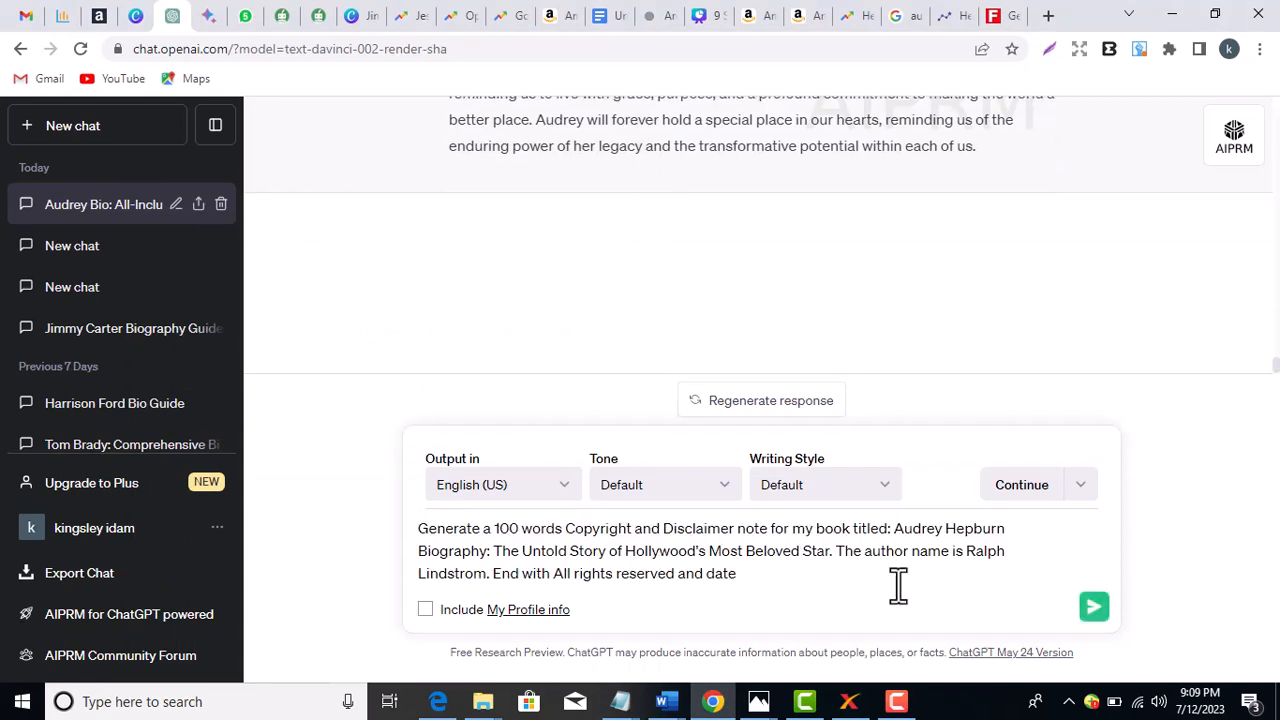
{"action": "left_click", "coordinate": [1093, 607]}
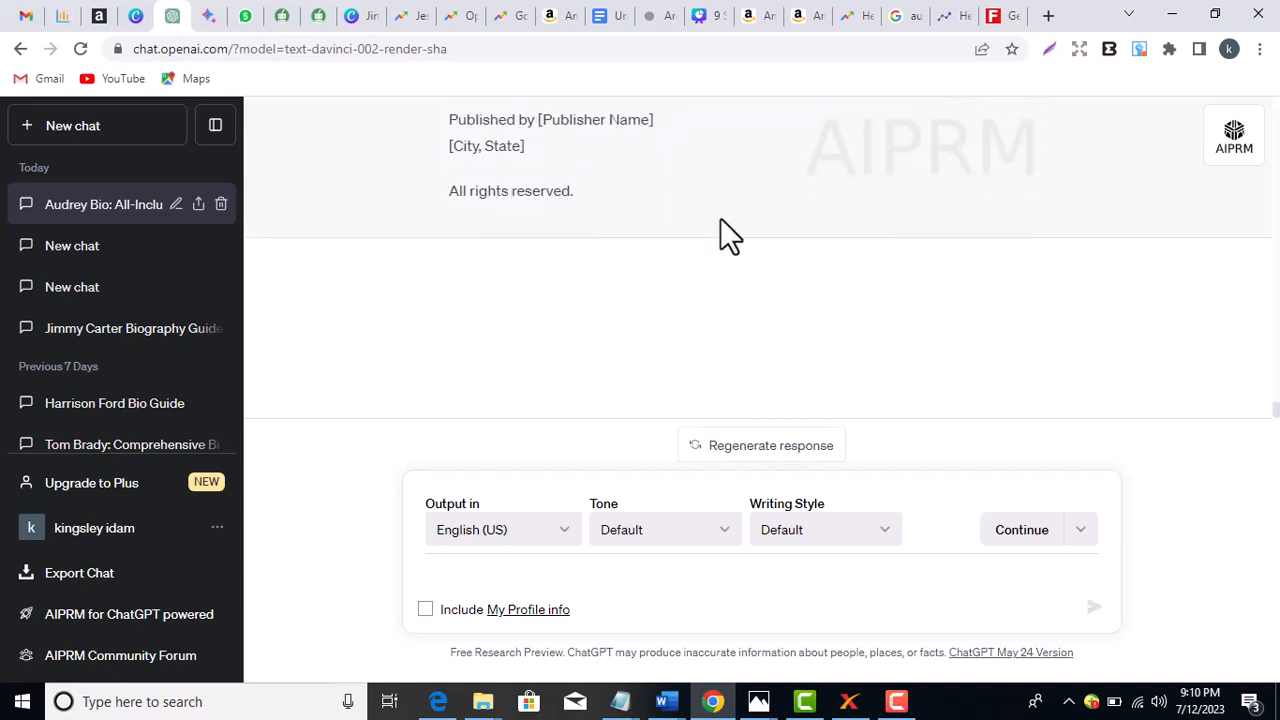
Copy ChatGPT's entire response, from the "Copyright ©" line through the closing "All rights reserved.".
{"action": "scroll", "coordinate": [720, 218], "scroll_direction": "up", "scroll_amount": 3}
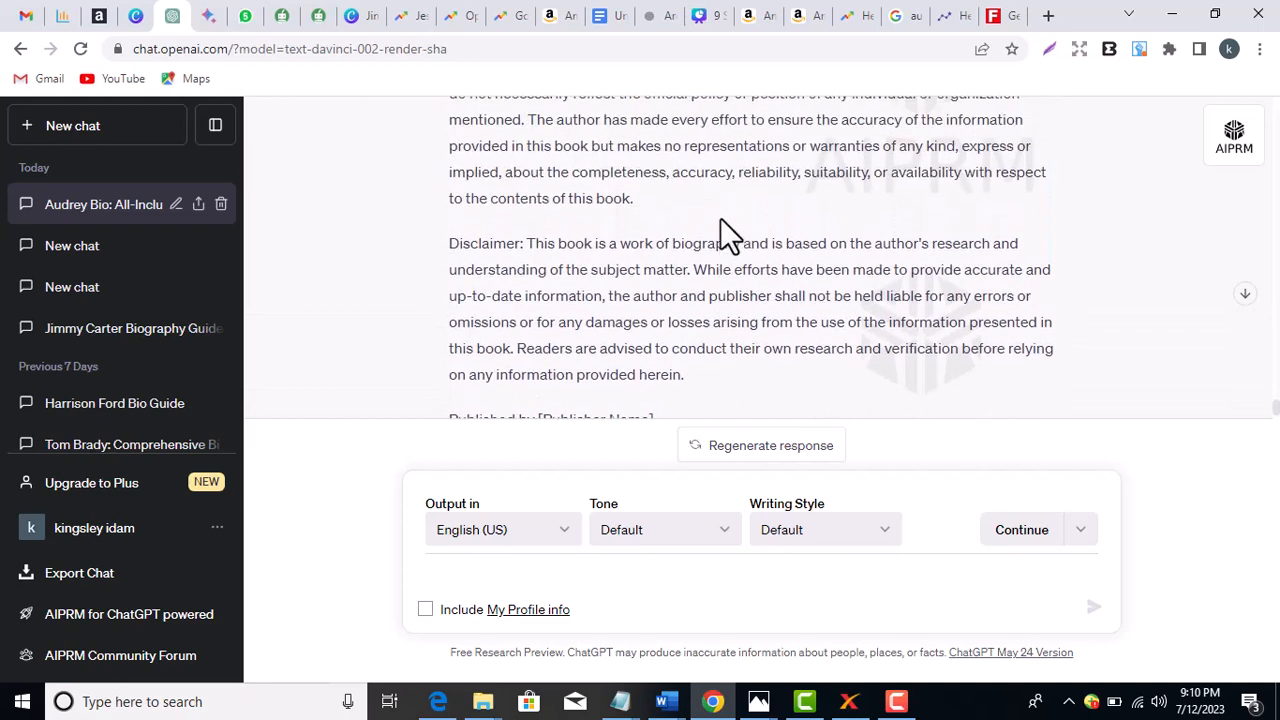
{"action": "scroll", "coordinate": [720, 218], "scroll_direction": "up", "scroll_amount": 3}
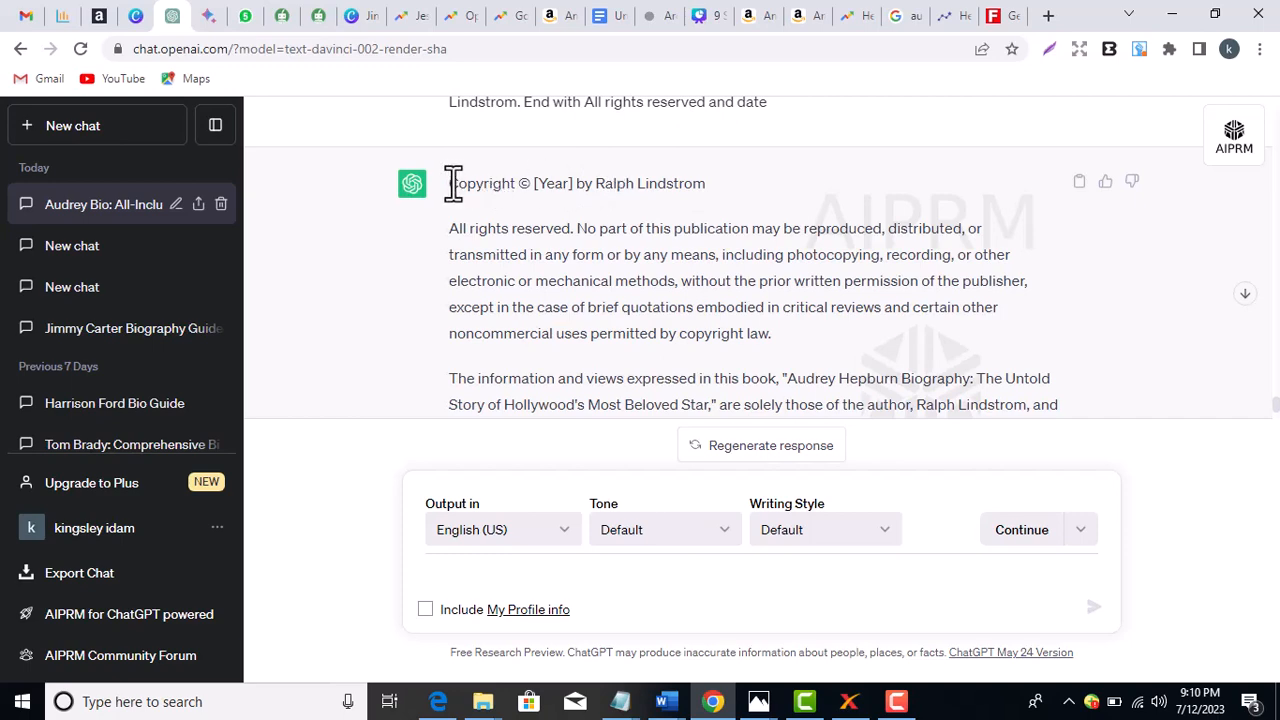
{"action": "left_click_drag", "start_coordinate": [452, 185], "coordinate": [596, 348]}
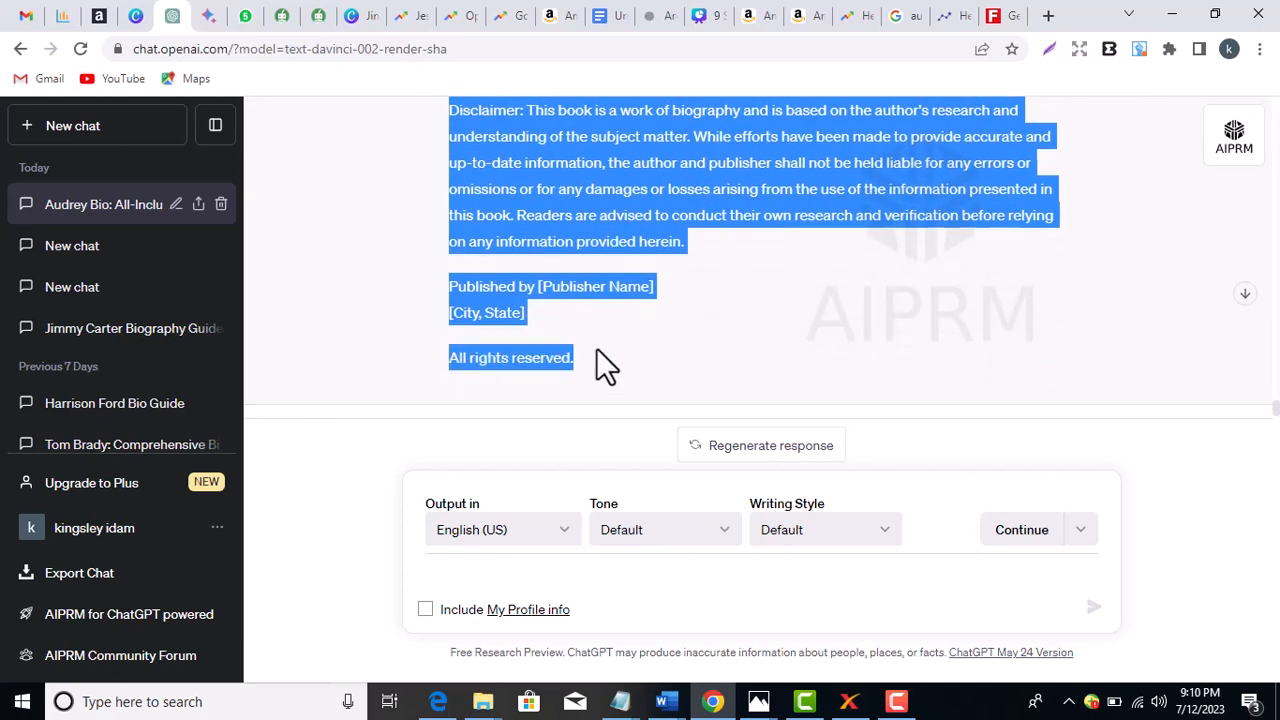
Replace all the epilogue text in the other untitled Notepad window with the copied copyright note, and review it from the beginning.
{"action": "mouse_move", "coordinate": [625, 705]}
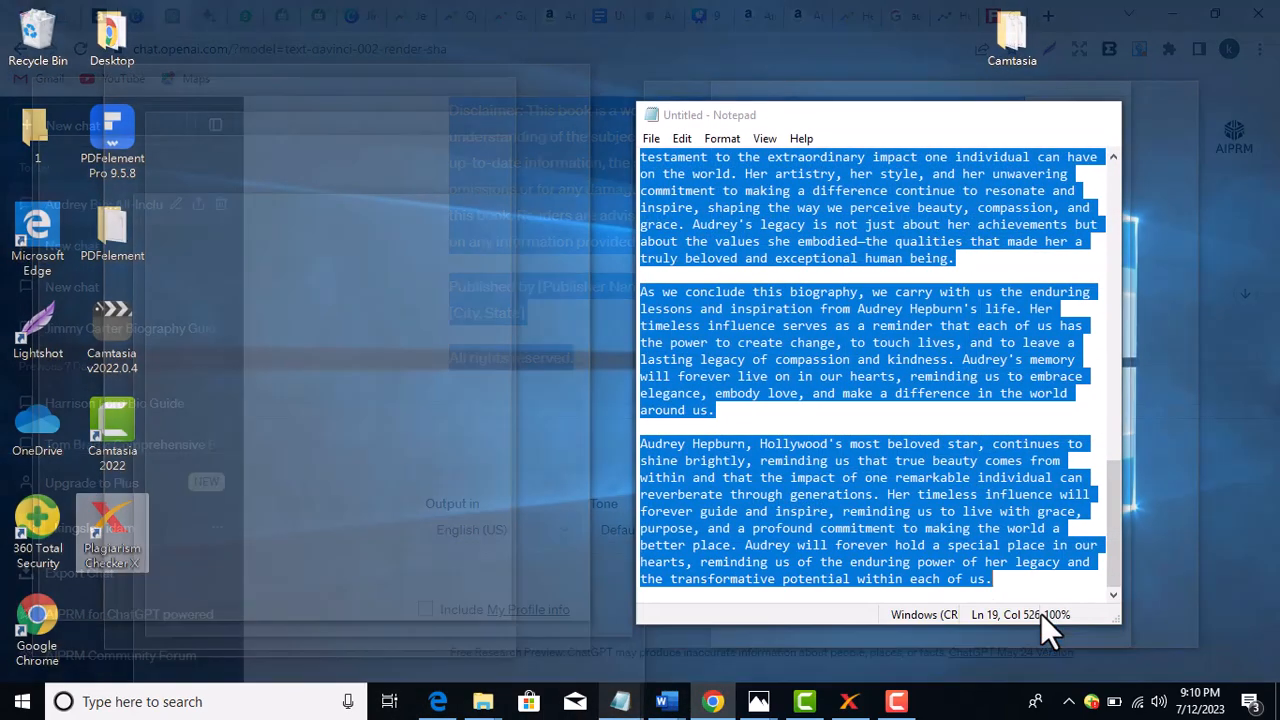
{"action": "left_click", "coordinate": [1041, 614]}
{"action": "left_click", "coordinate": [897, 415]}
{"action": "key", "text": "ctrl+a"}
{"action": "key", "text": "ctrl+v"}
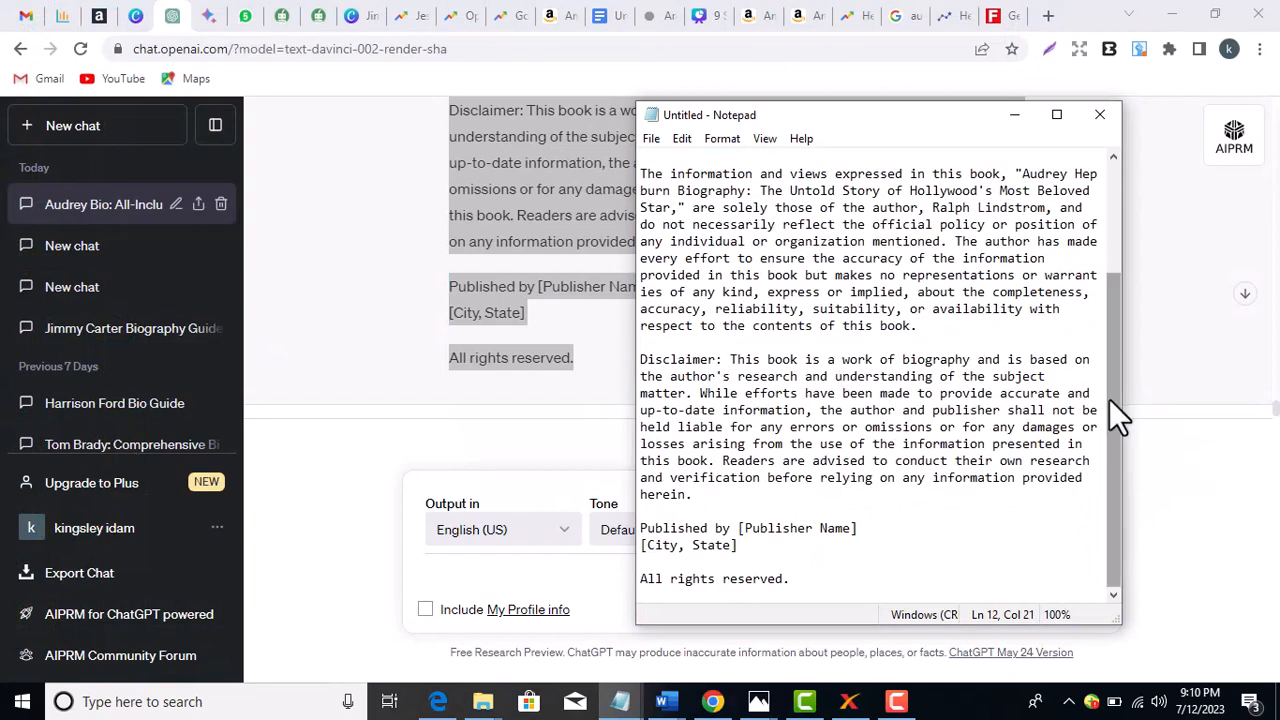
{"action": "left_click_drag", "start_coordinate": [1109, 399], "coordinate": [1118, 270]}
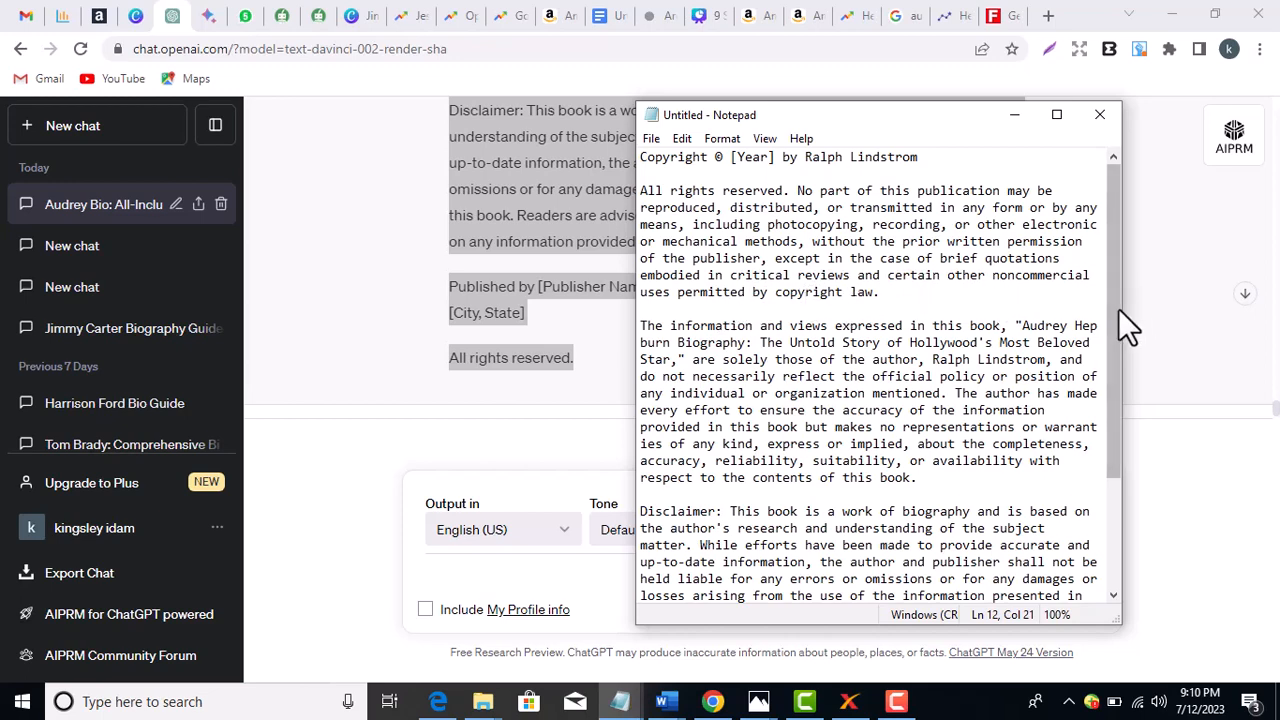
Remove the quoted book title and the author's name, with their extra commas, from the paragraph beginning "The information and views expressed".
{"action": "left_click_drag", "start_coordinate": [1116, 310], "coordinate": [1102, 268]}
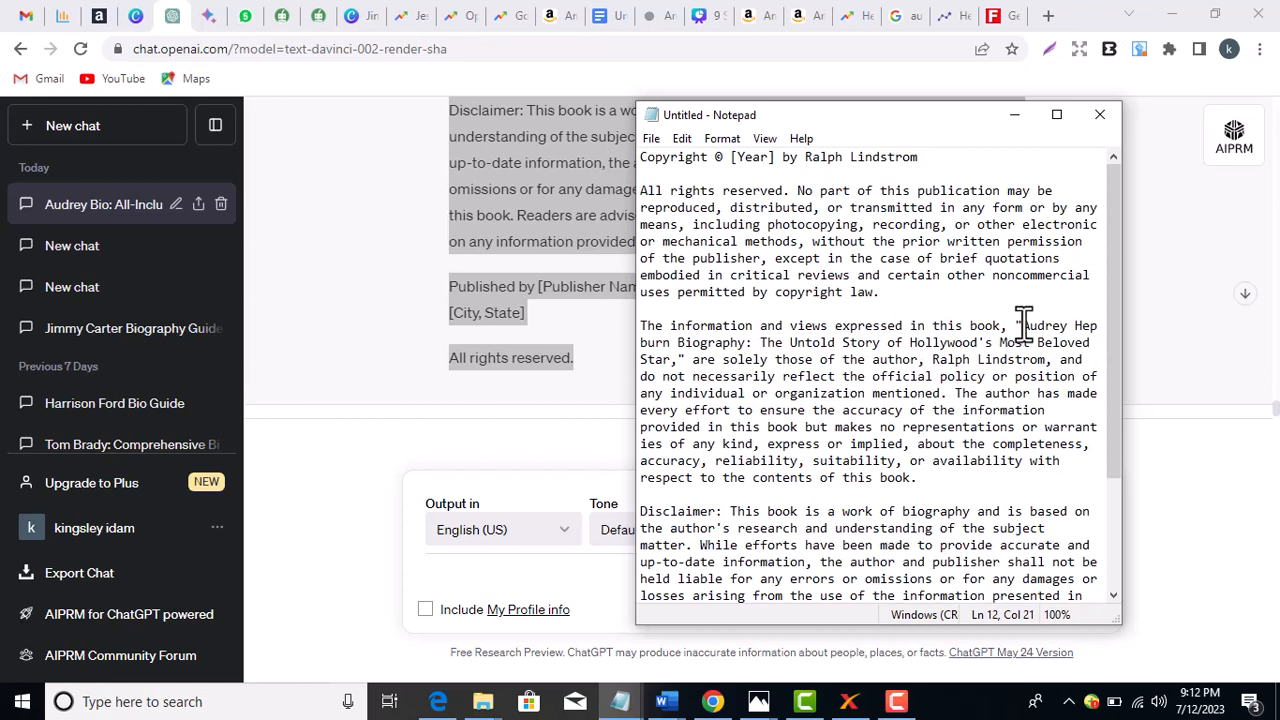
{"action": "left_click_drag", "start_coordinate": [1016, 325], "coordinate": [697, 358]}
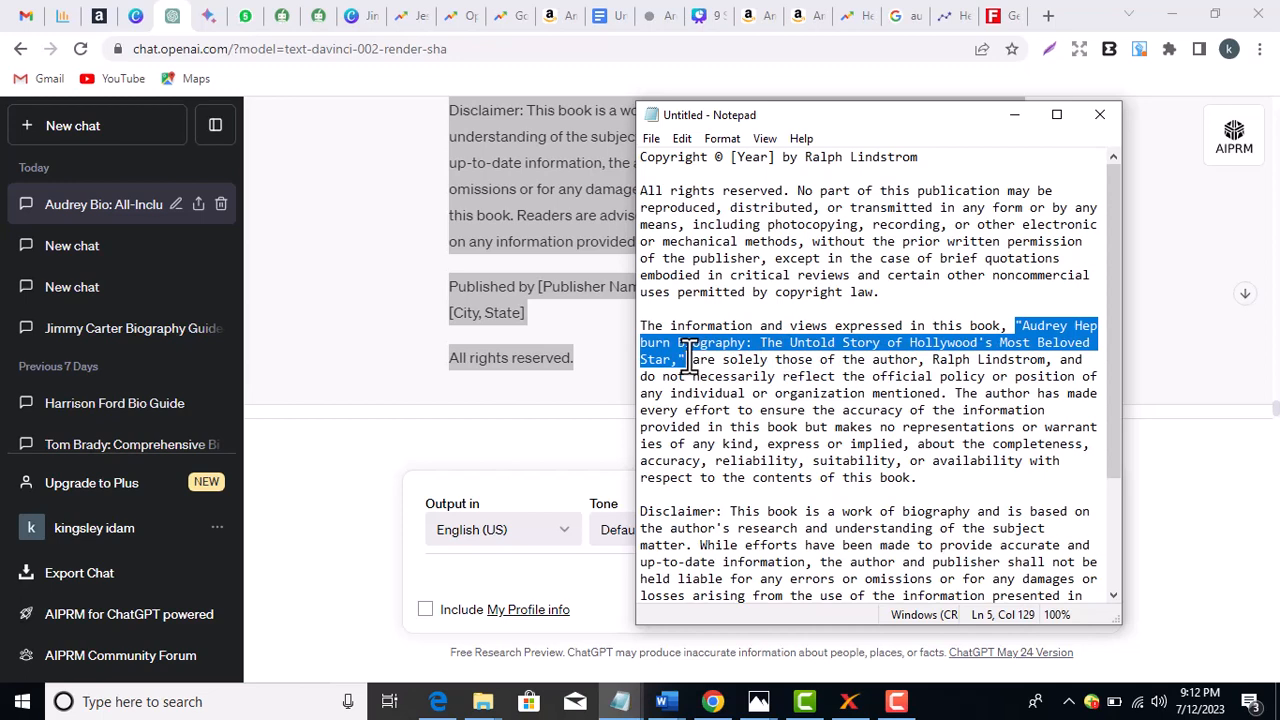
{"action": "key", "text": "BackSpace"}
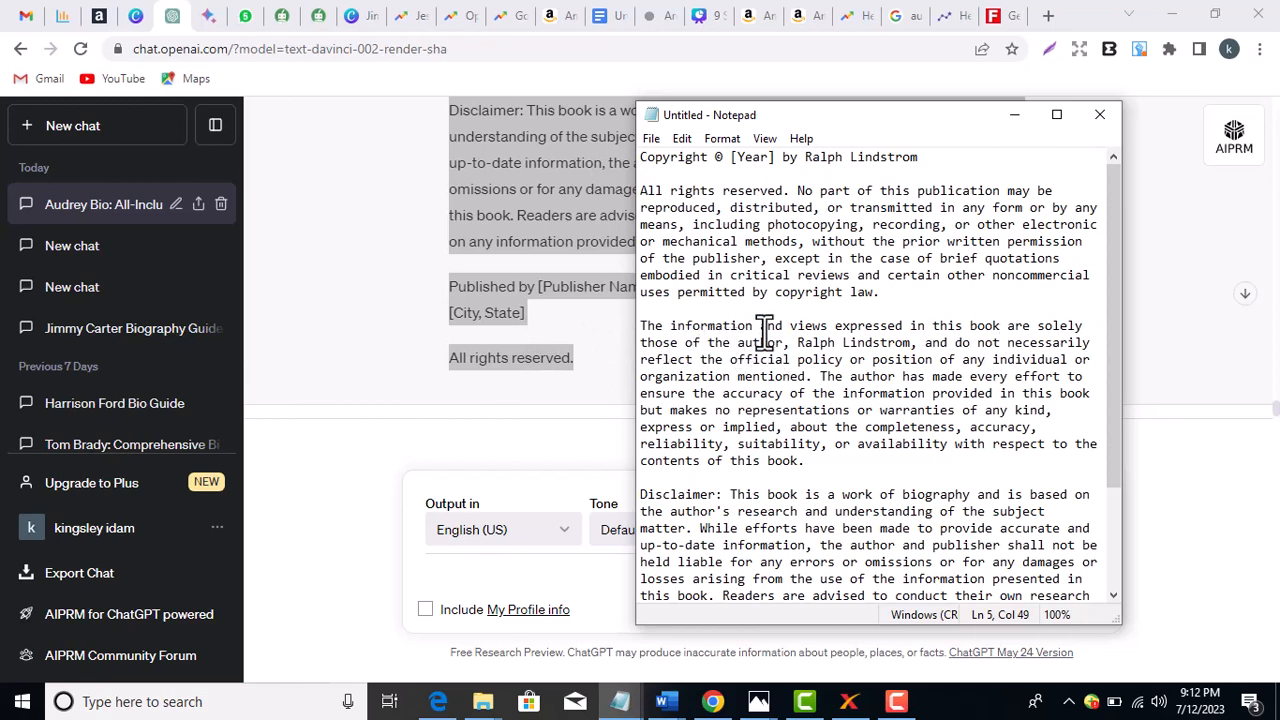
{"action": "left_click_drag", "start_coordinate": [799, 343], "coordinate": [905, 350]}
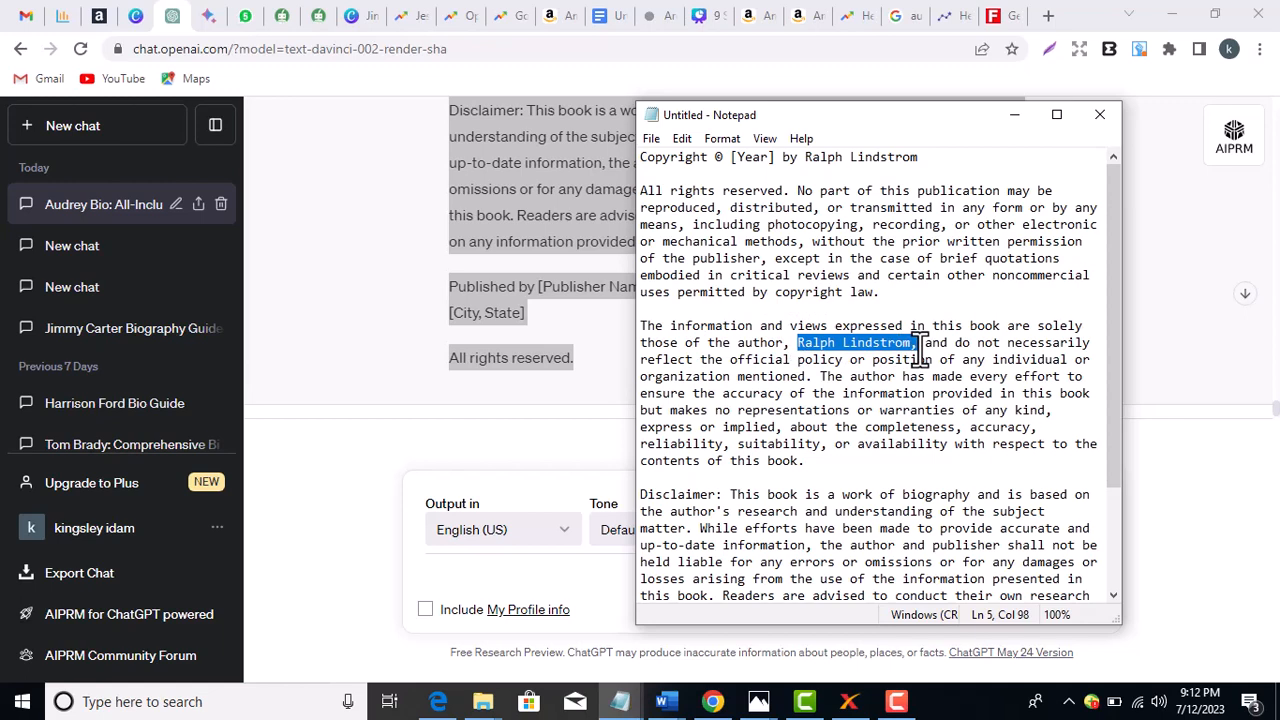
{"action": "key", "text": "BackSpace"}
{"action": "key", "text": "BackSpace"}
{"action": "key", "text": "BackSpace"}
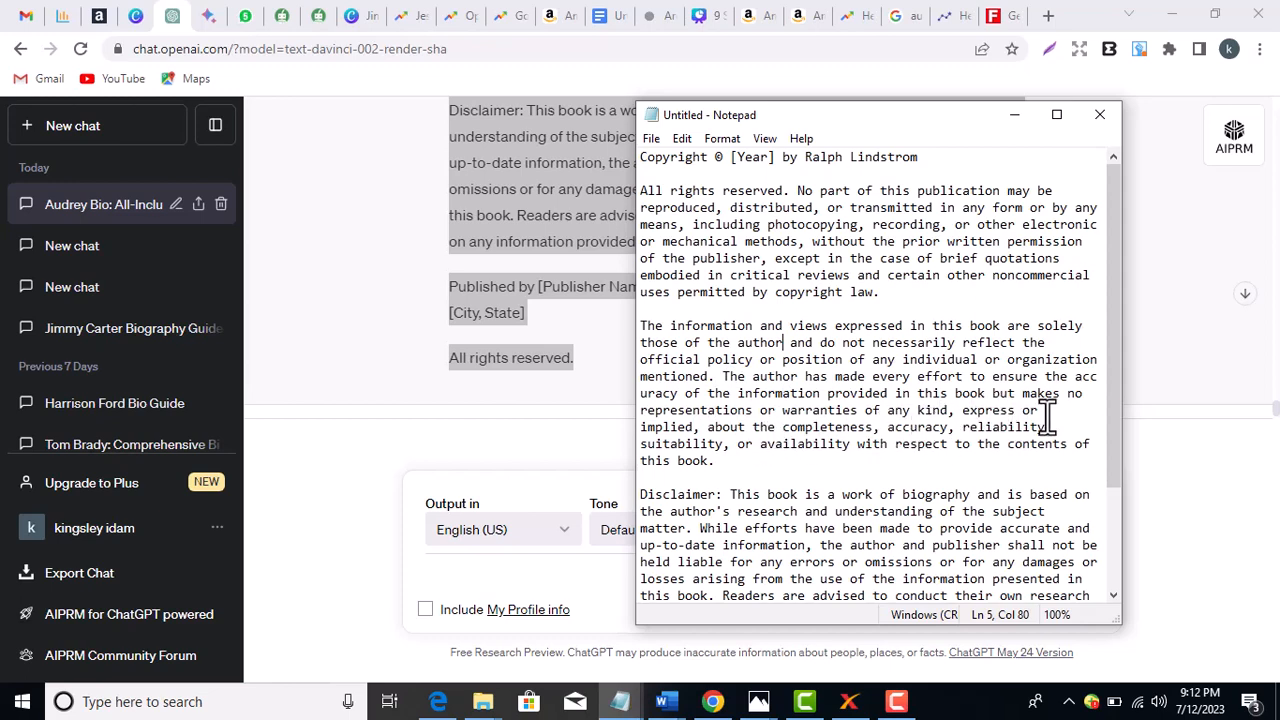
Delete the "[City, State]" and "Published by [Publisher Name]" placeholder lines near the end of the note.
{"action": "left_click_drag", "start_coordinate": [1110, 412], "coordinate": [1114, 474]}
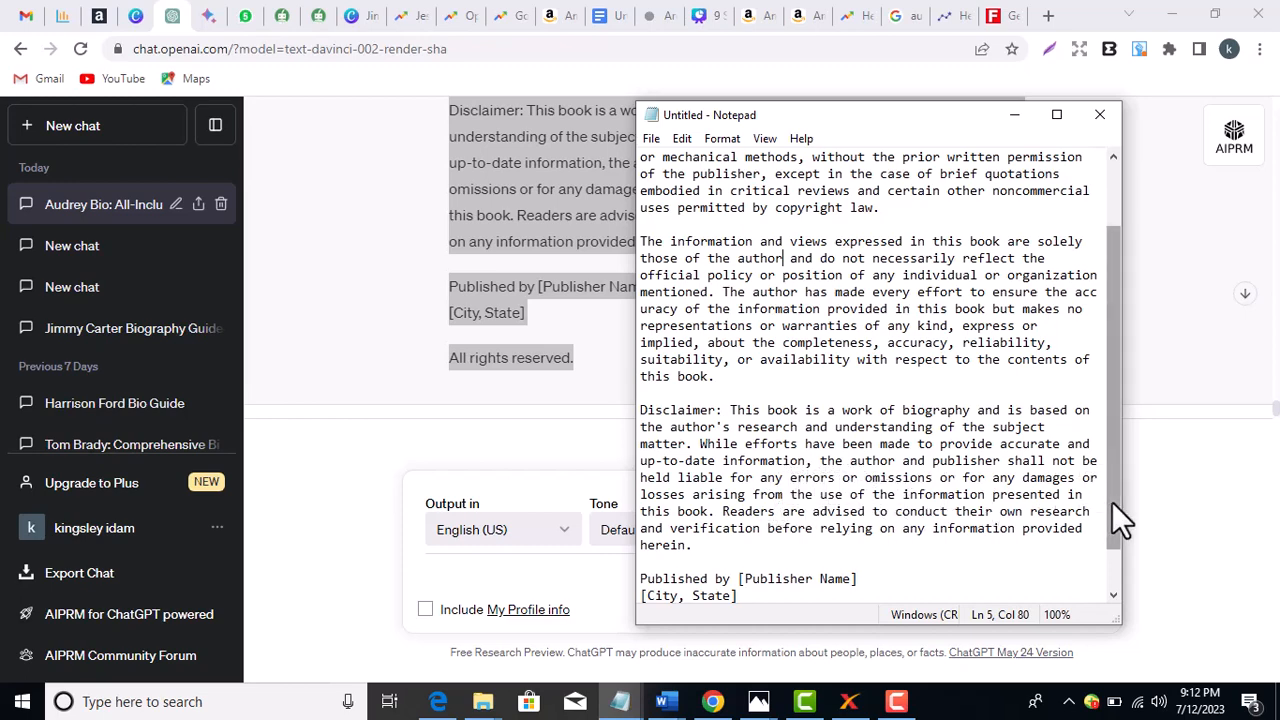
{"action": "left_click_drag", "start_coordinate": [1118, 520], "coordinate": [1116, 548]}
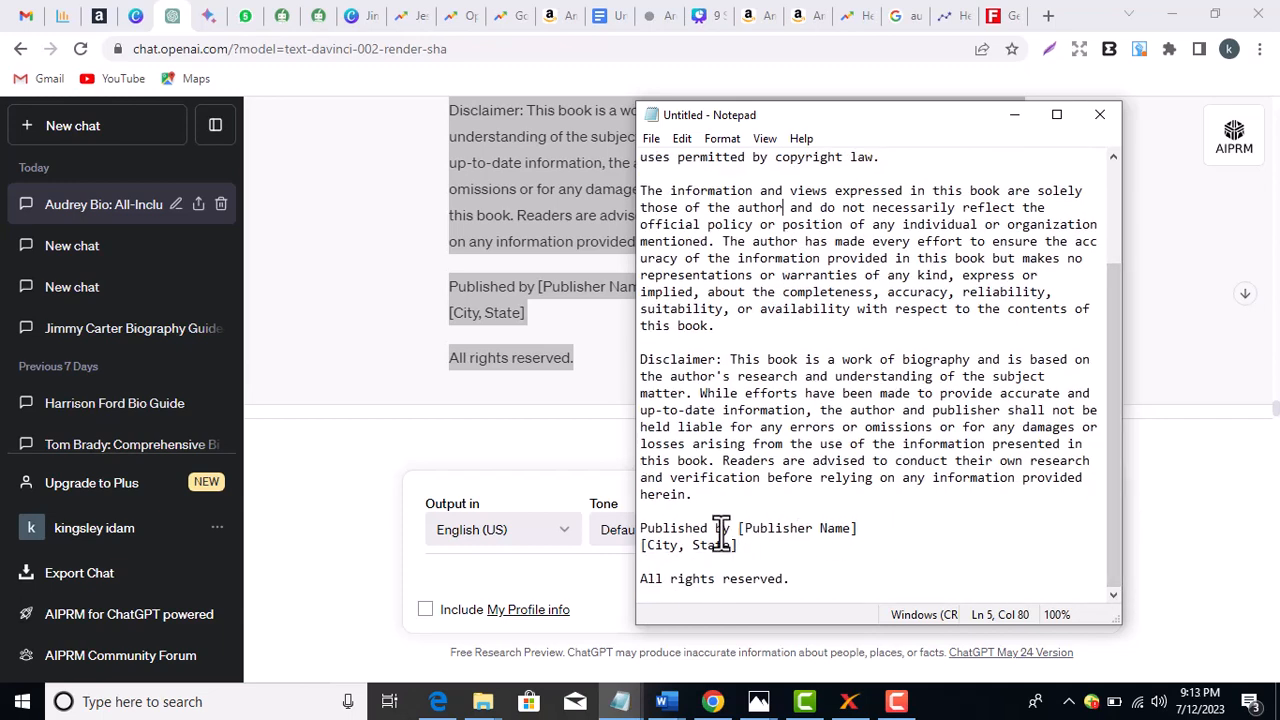
{"action": "left_click_drag", "start_coordinate": [642, 545], "coordinate": [748, 548]}
{"action": "key", "text": "BackSpace"}
{"action": "key", "text": "BackSpace"}
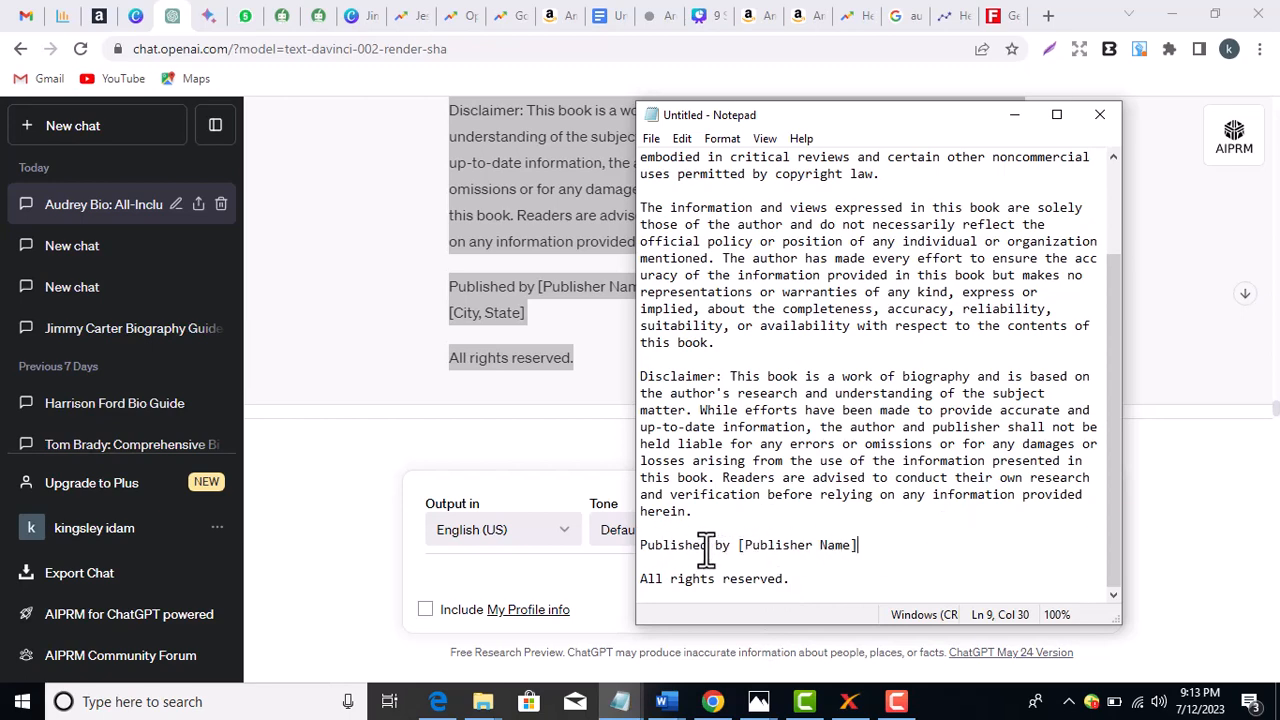
{"action": "left_click_drag", "start_coordinate": [645, 585], "coordinate": [645, 548]}
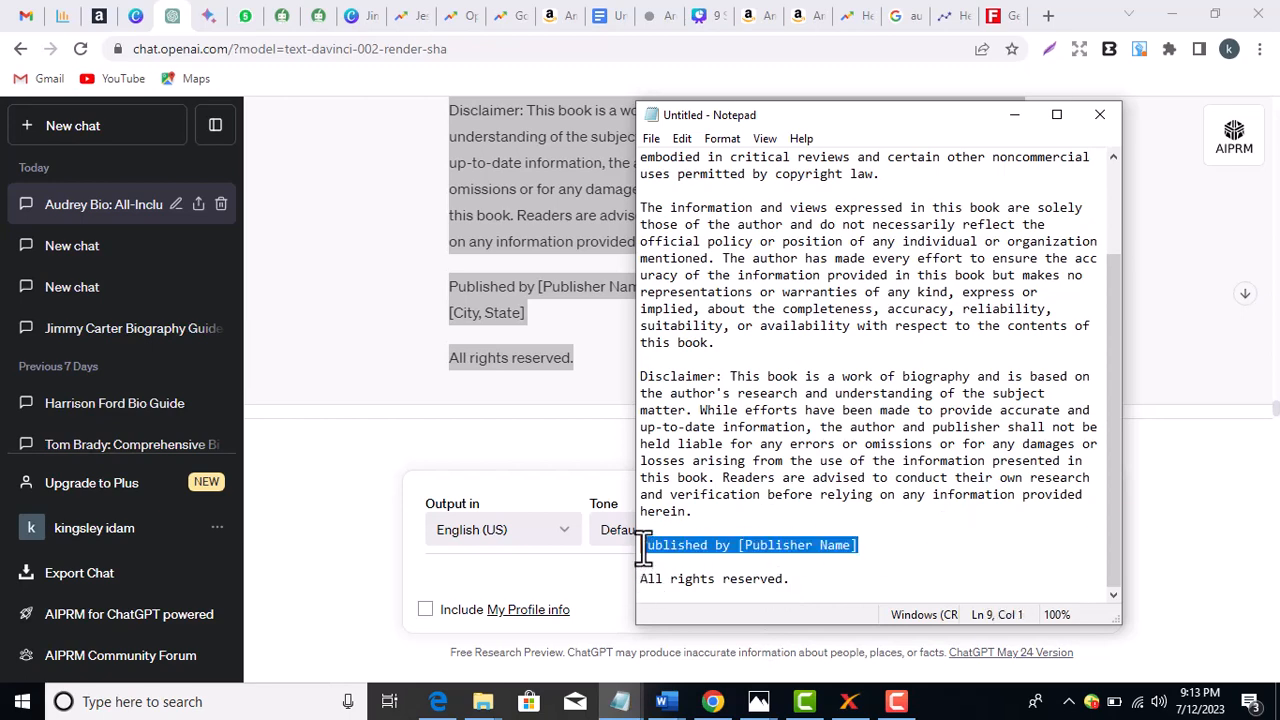
{"action": "key", "text": "Delete"}
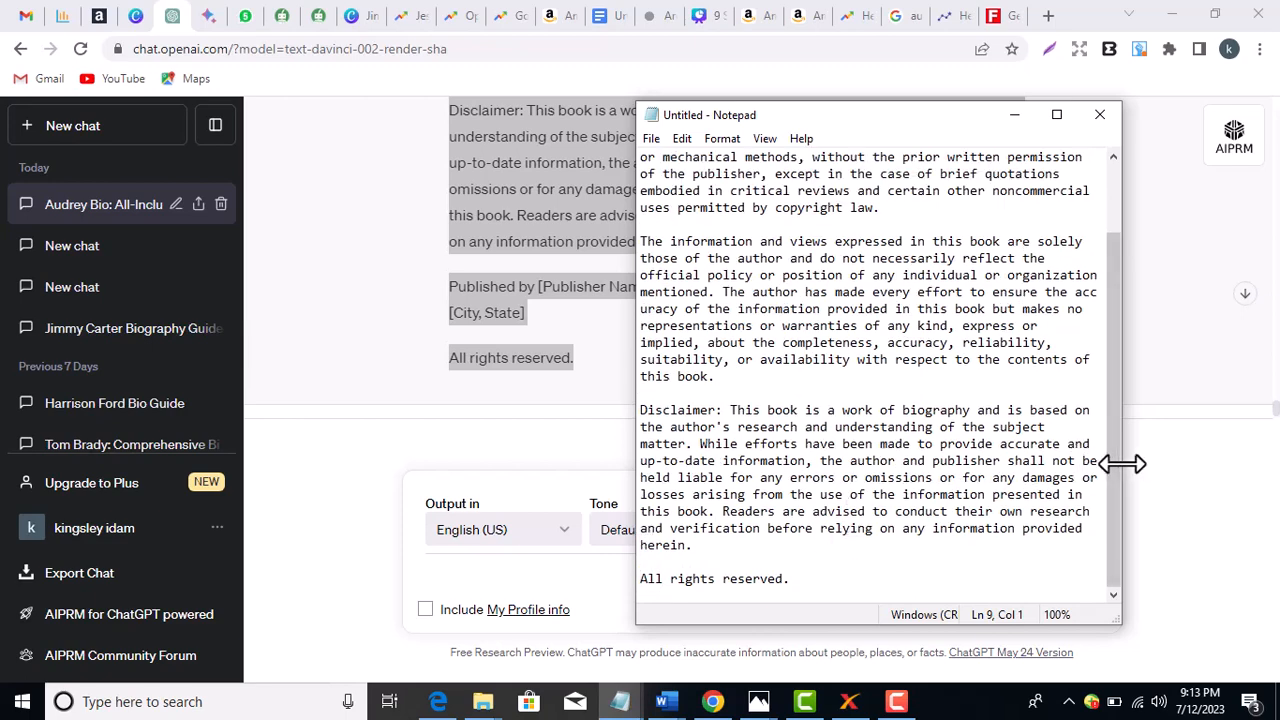
Copy "Copyright © [Year]" from the note's first line and paste it before the closing "All rights reserved.".
{"action": "left_click_drag", "start_coordinate": [1116, 463], "coordinate": [1123, 291]}
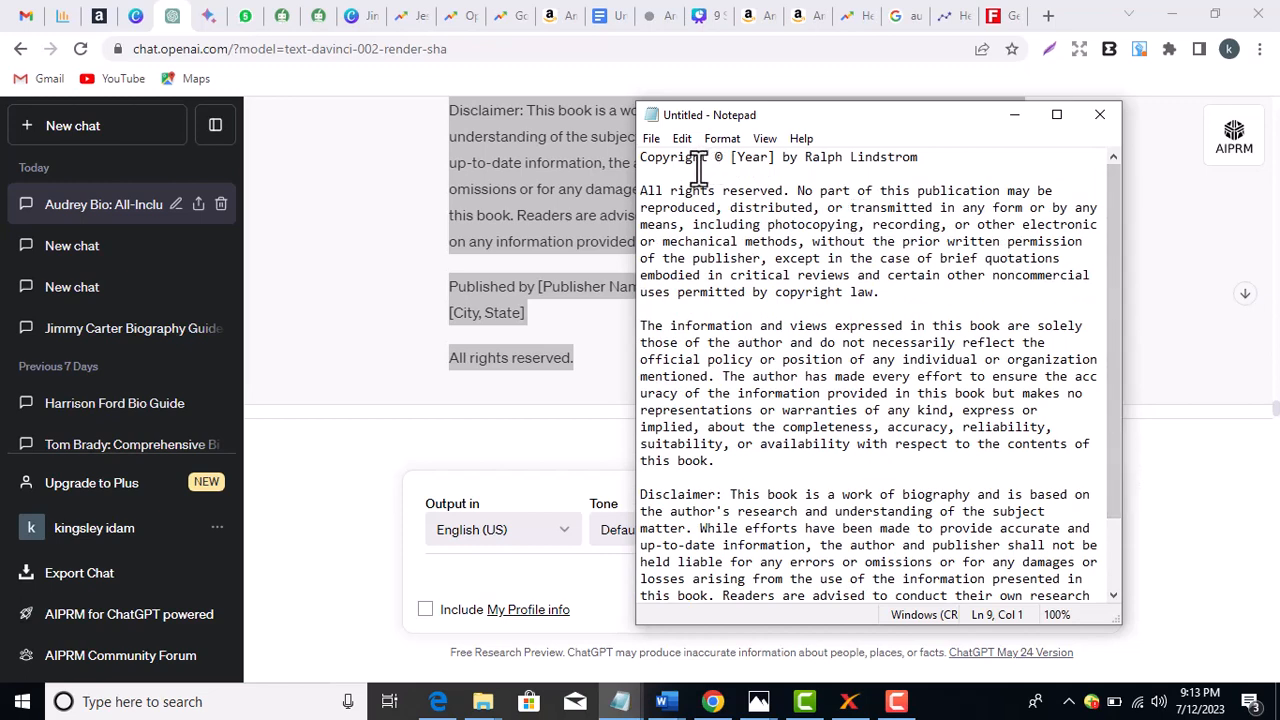
{"action": "left_click_drag", "start_coordinate": [643, 160], "coordinate": [783, 160]}
{"action": "key", "text": "ctrl+c"}
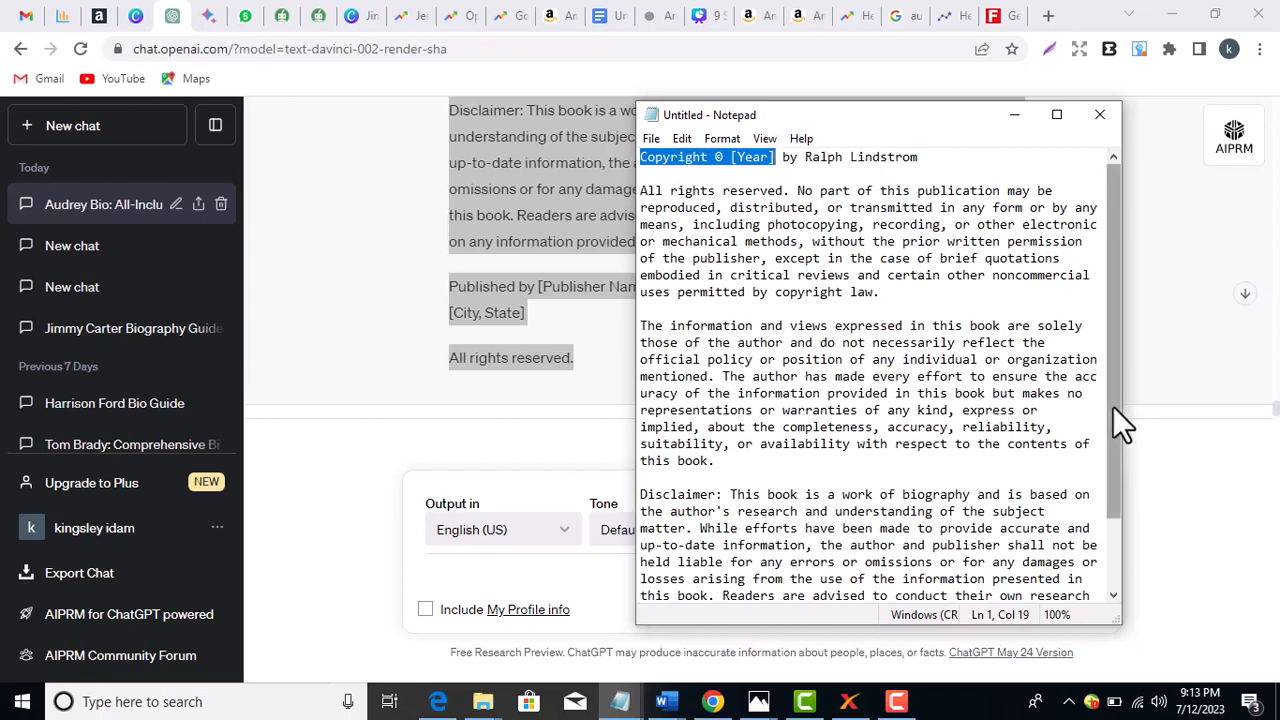
{"action": "left_click_drag", "start_coordinate": [1113, 406], "coordinate": [1118, 562]}
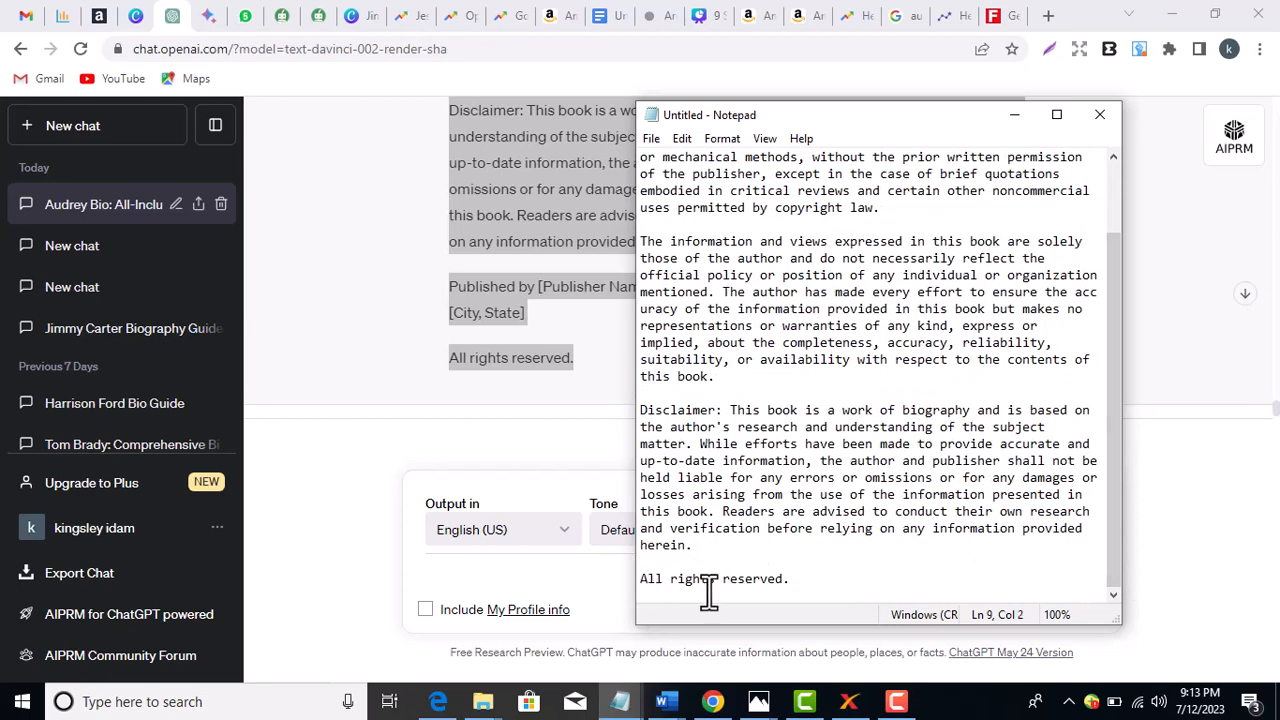
{"action": "left_click", "coordinate": [641, 580]}
{"action": "key", "text": "ctrl+v"}
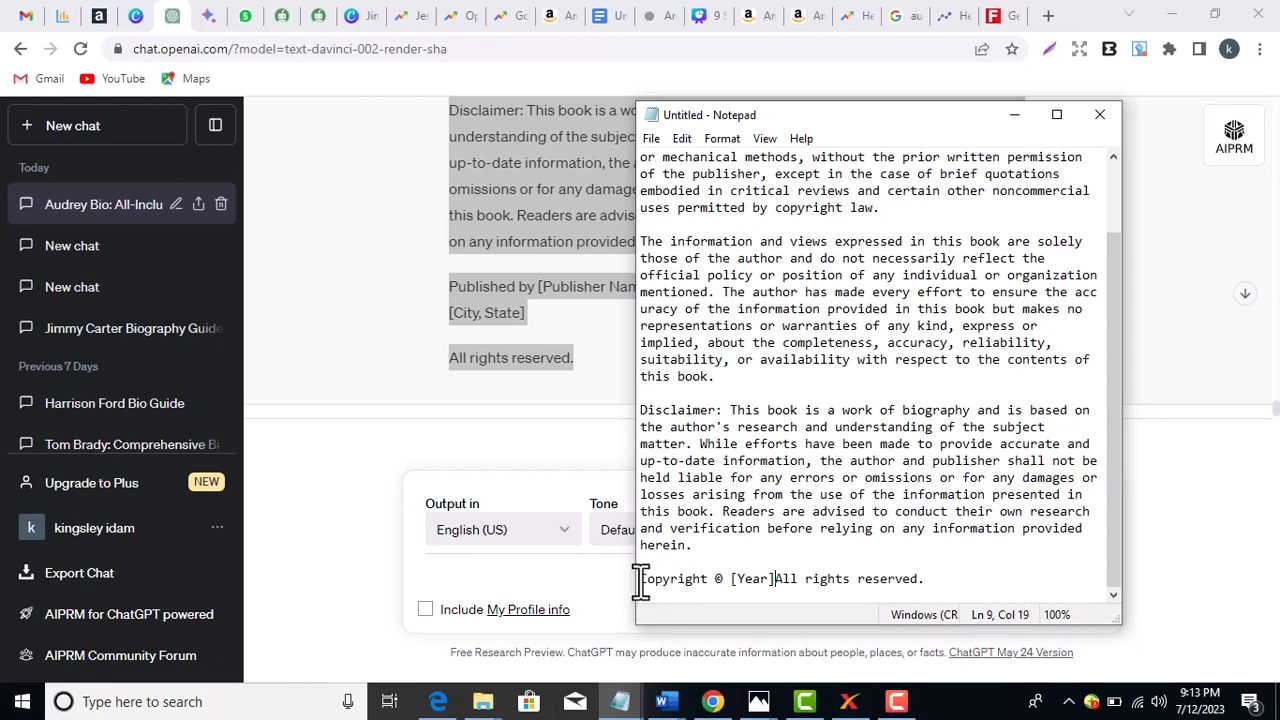
Replace the [Year] placeholder in the closing line with "2023." so it reads "Copyright © 2023. All rights reserved.".
{"action": "key", "text": "BackSpace"}
{"action": "key", "text": "BackSpace"}
{"action": "key", "text": "BackSpace"}
{"action": "key", "text": "BackSpace"}
{"action": "key", "text": "BackSpace"}
{"action": "key", "text": "BackSpace"}
{"action": "key", "text": "BackSpace"}
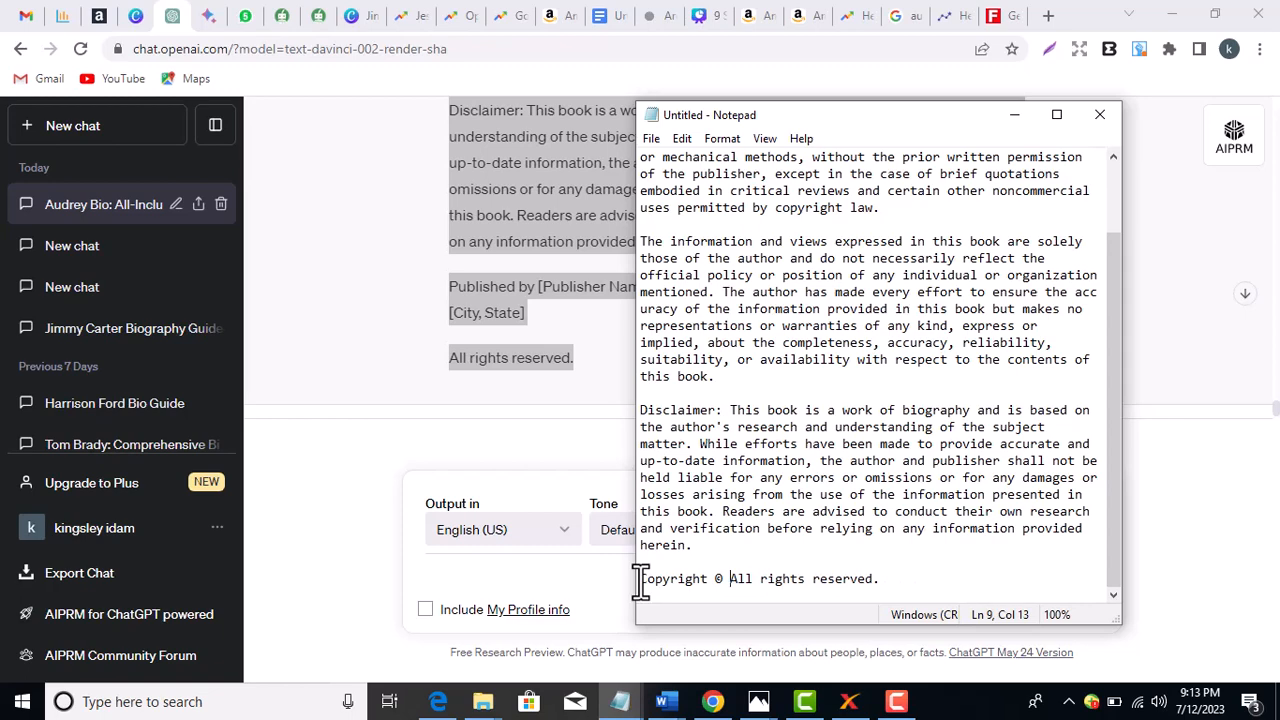
{"action": "type", "text": "2023"}
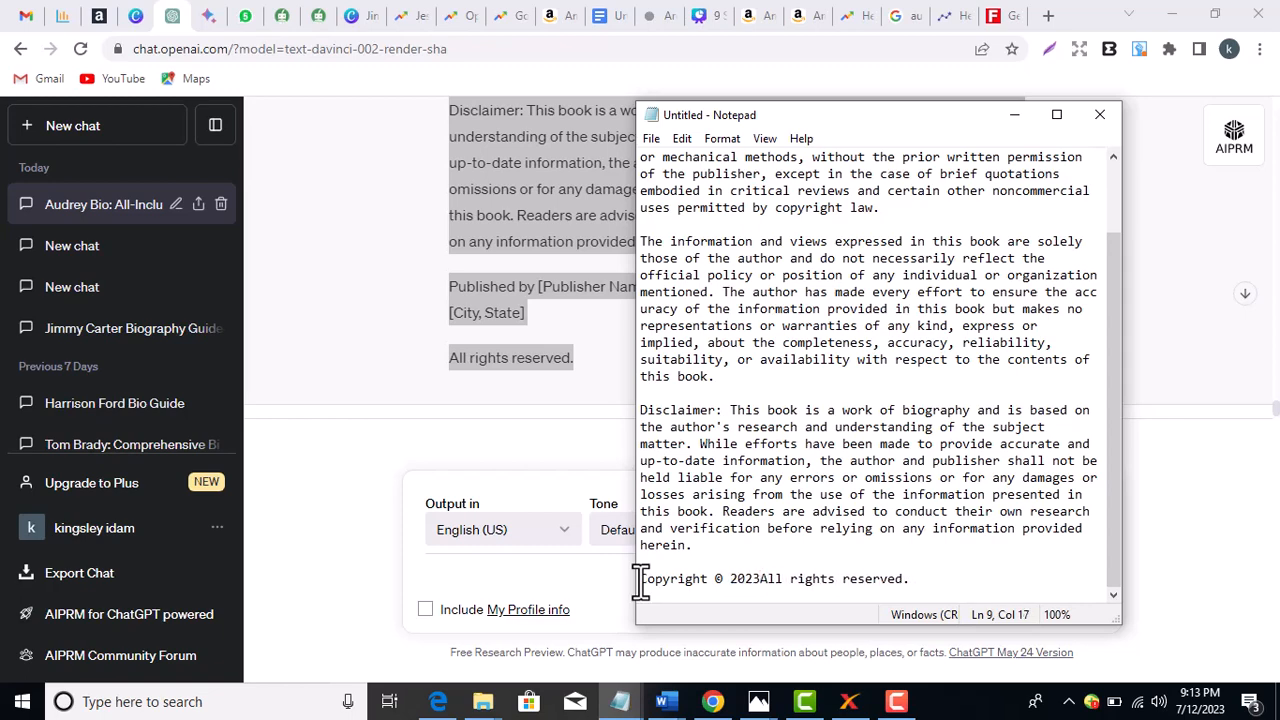
{"action": "type", "text": "."}
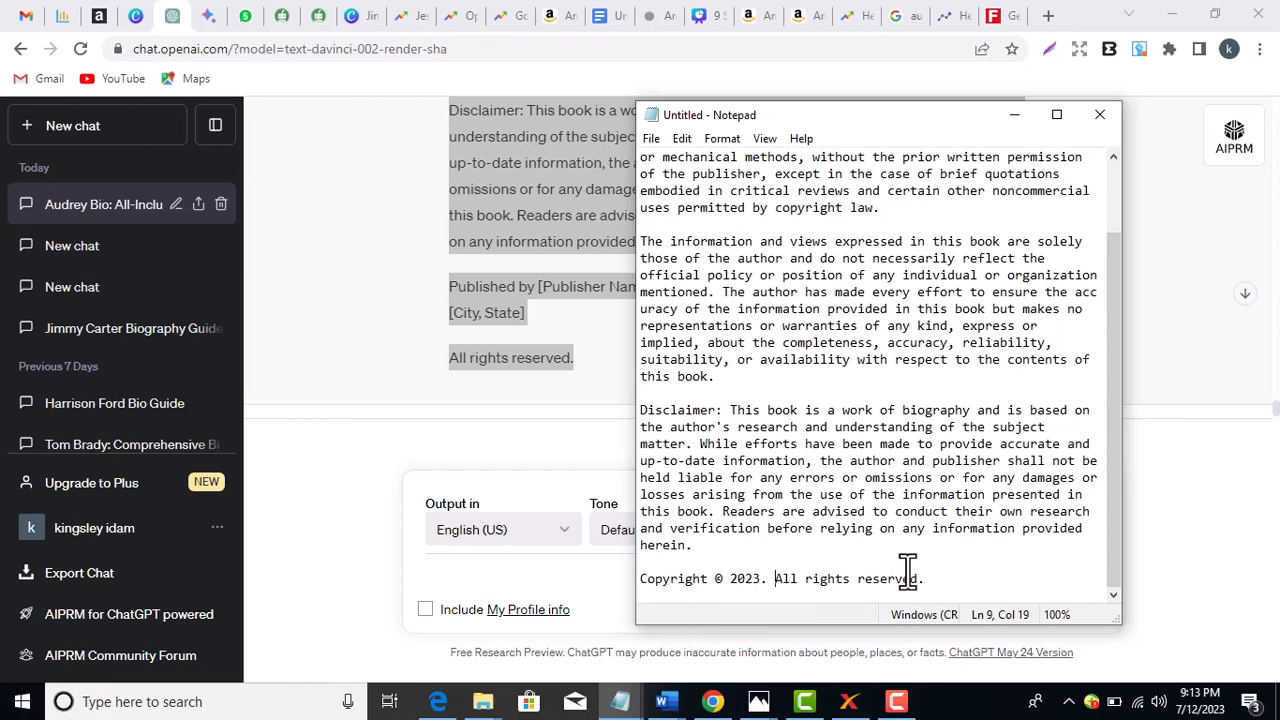
Shorten the first line to "Copyright" and separate "Disclaimer", without its colon, as a heading above its paragraph with a blank line between.
{"action": "left_click_drag", "start_coordinate": [1108, 513], "coordinate": [1113, 338]}
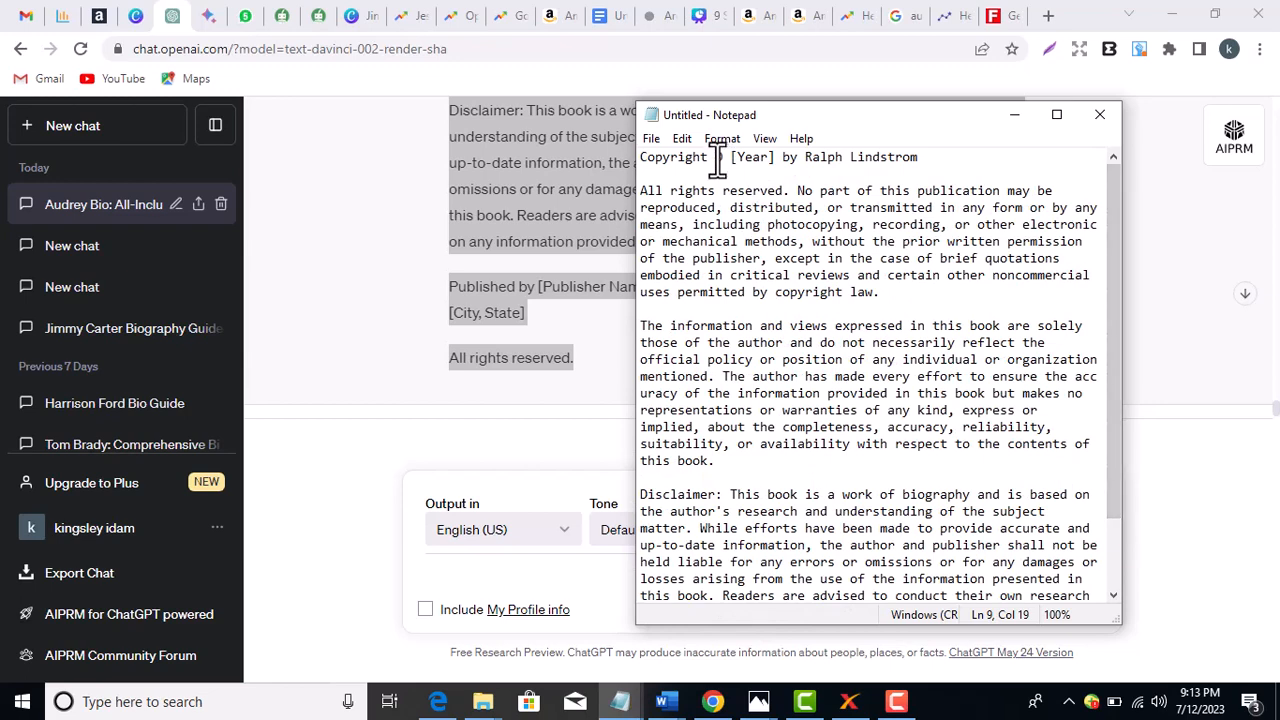
{"action": "left_click_drag", "start_coordinate": [717, 160], "coordinate": [921, 160]}
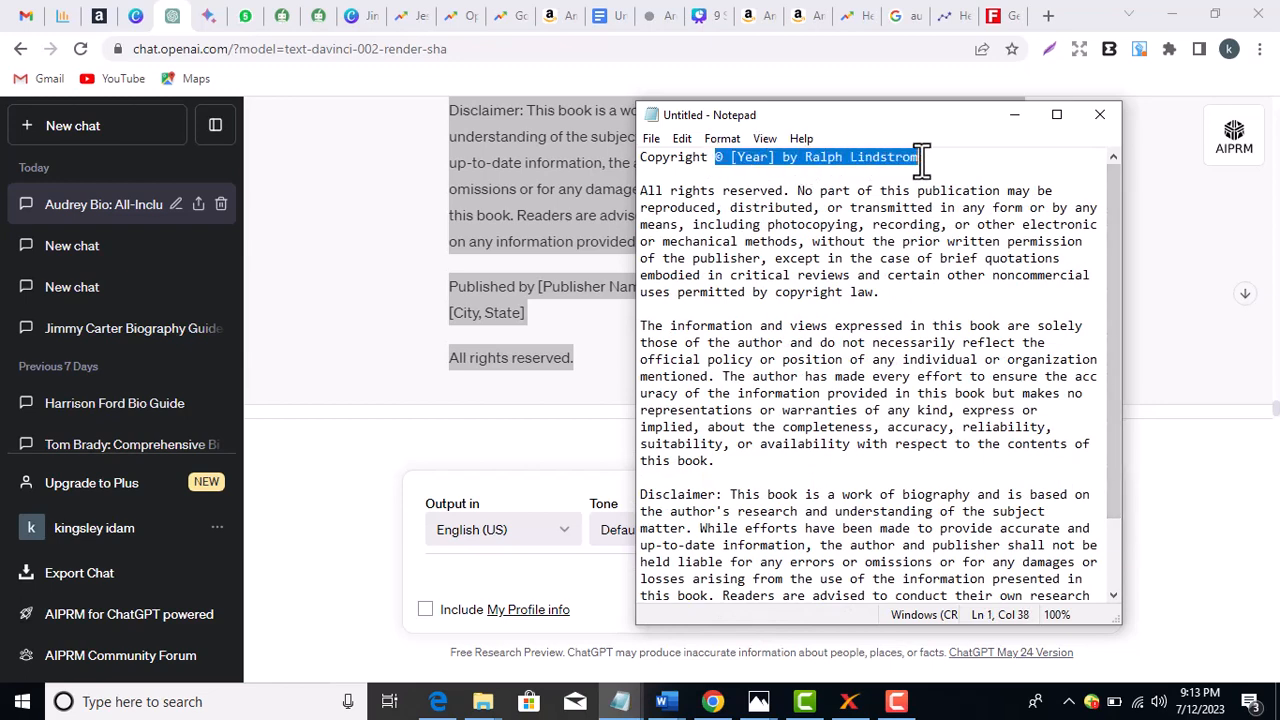
{"action": "key", "text": "BackSpace"}
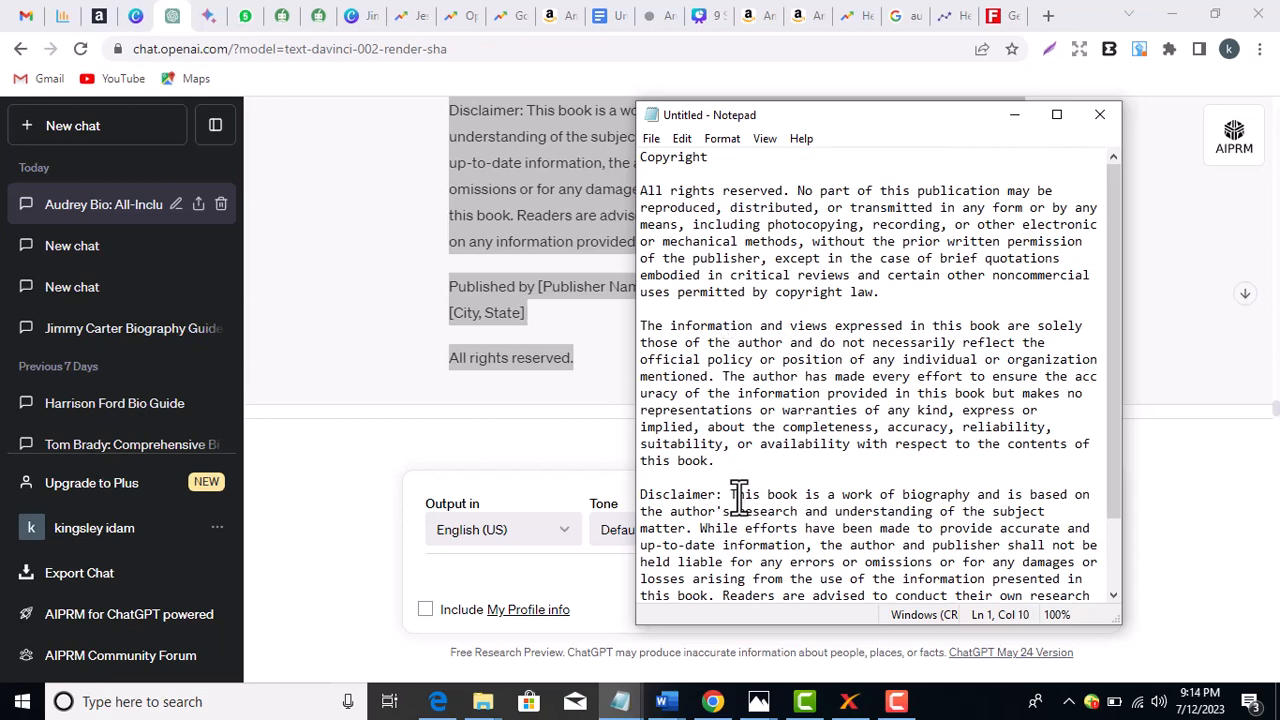
{"action": "key", "text": "BackSpace"}
{"action": "key", "text": "BackSpace"}
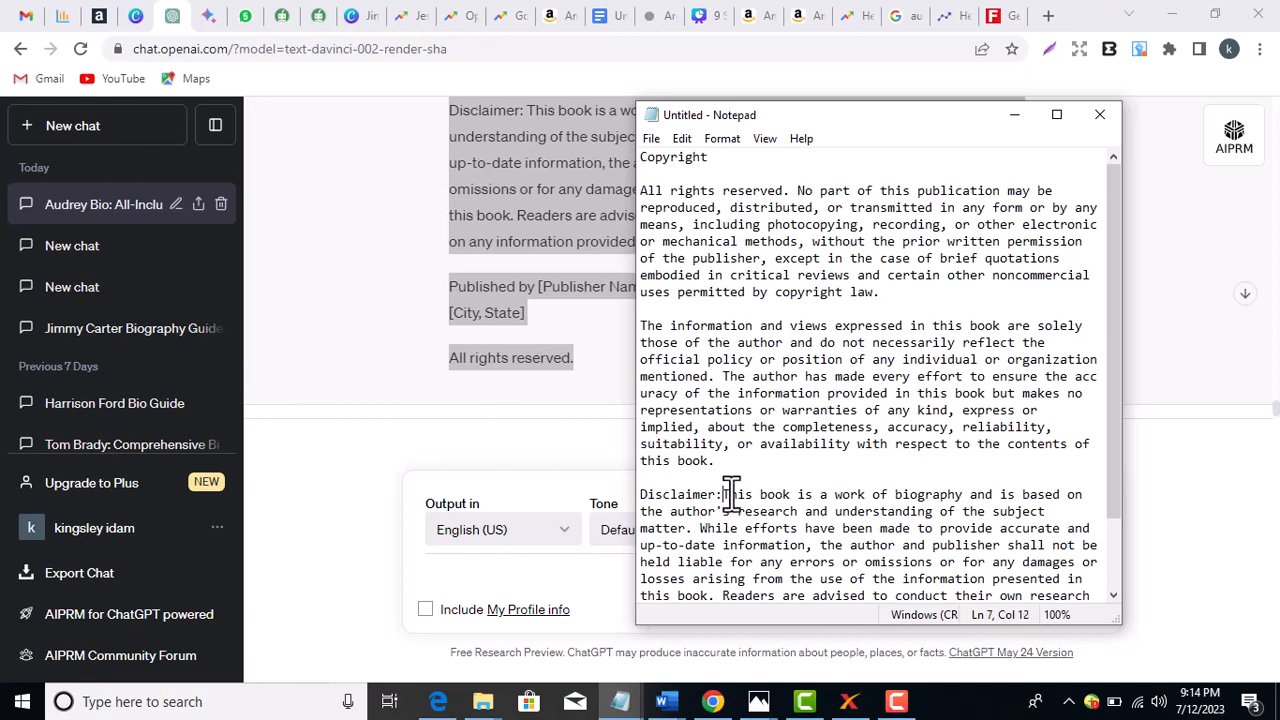
{"action": "key", "text": "Return"}
{"action": "key", "text": "Return"}
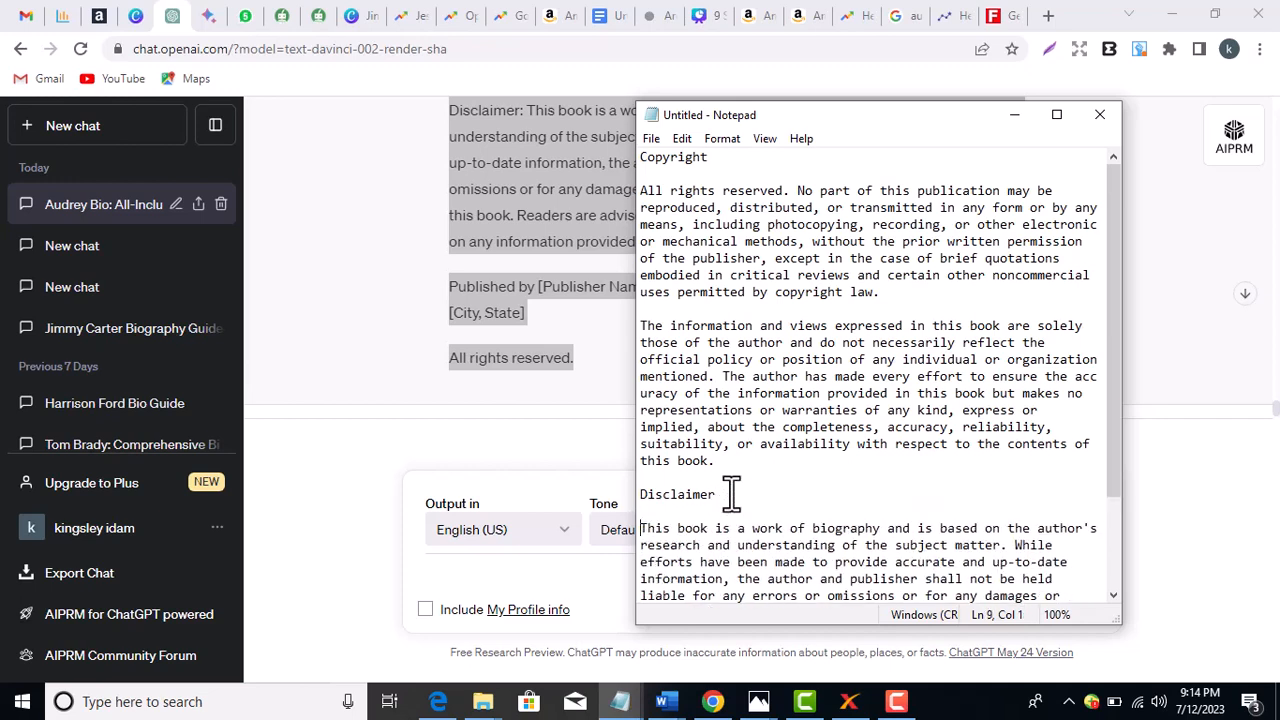
Copy the entire edited note and paste it centered on blank page 2 of the AUDREY HEPBURN BIOGRAPHY document in Word.
{"action": "left_click", "coordinate": [815, 480]}
{"action": "key", "text": "ctrl+a"}
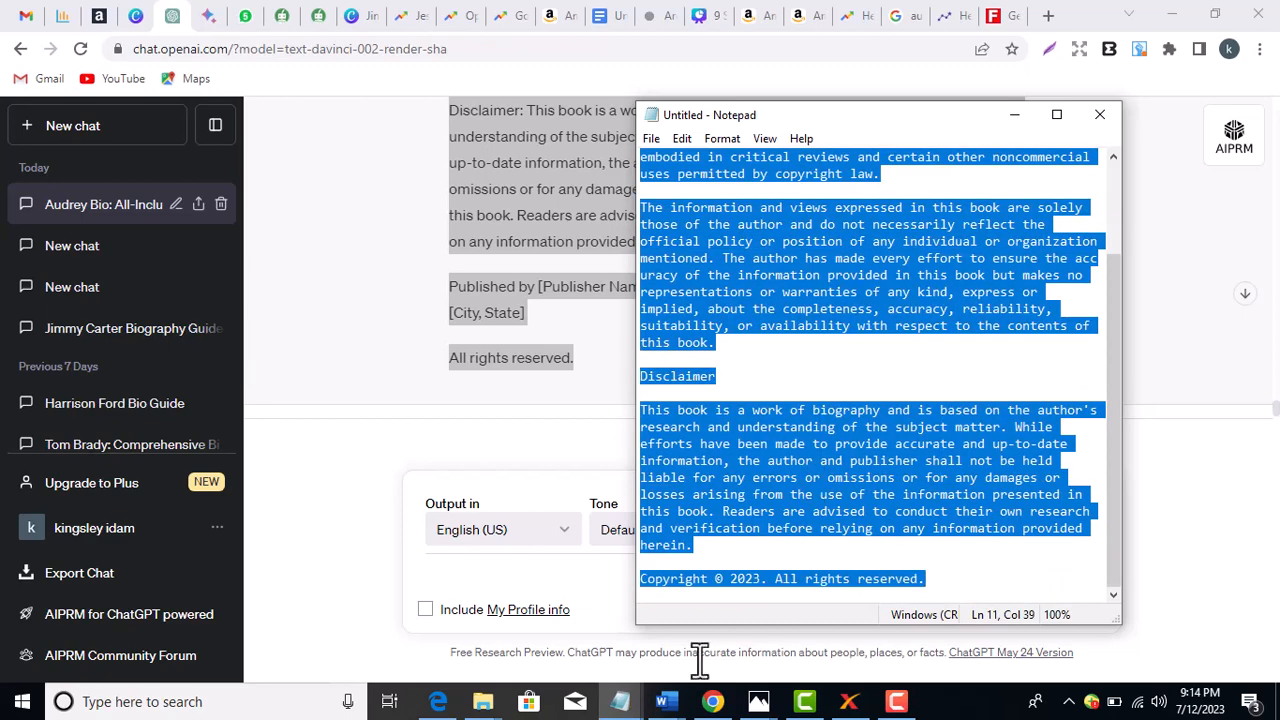
{"action": "mouse_move", "coordinate": [665, 698]}
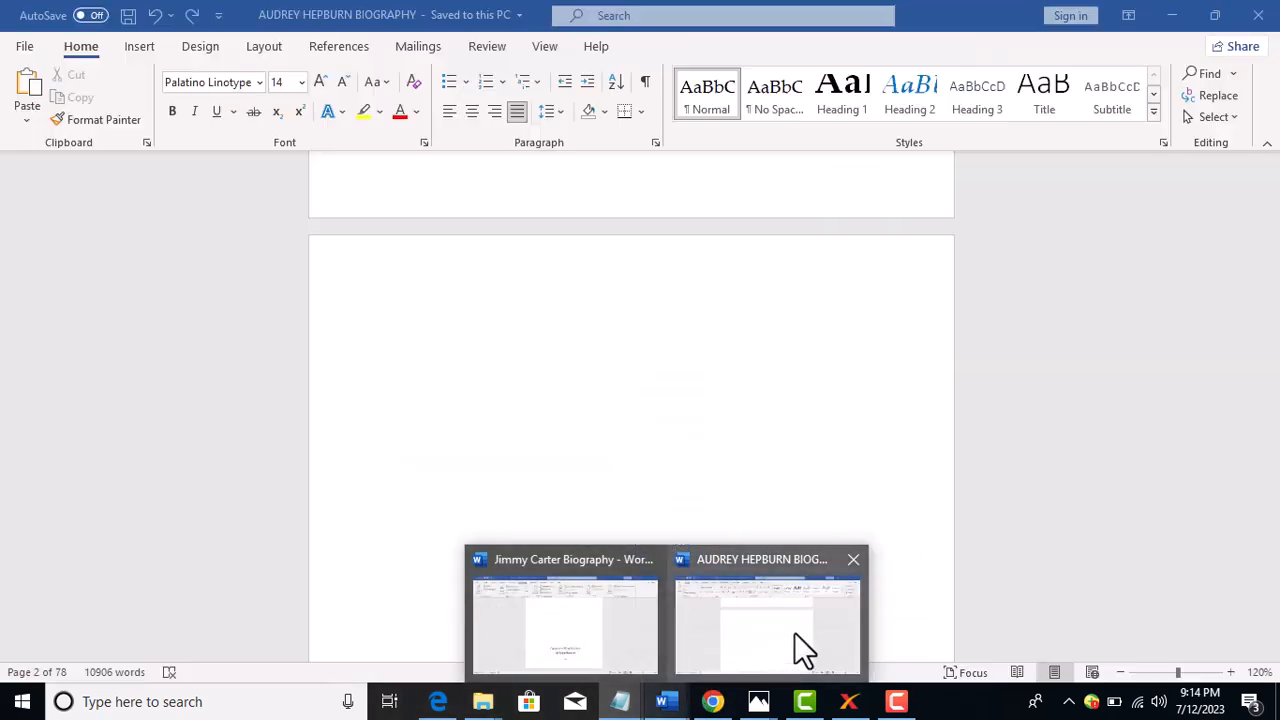
{"action": "left_click", "coordinate": [794, 632]}
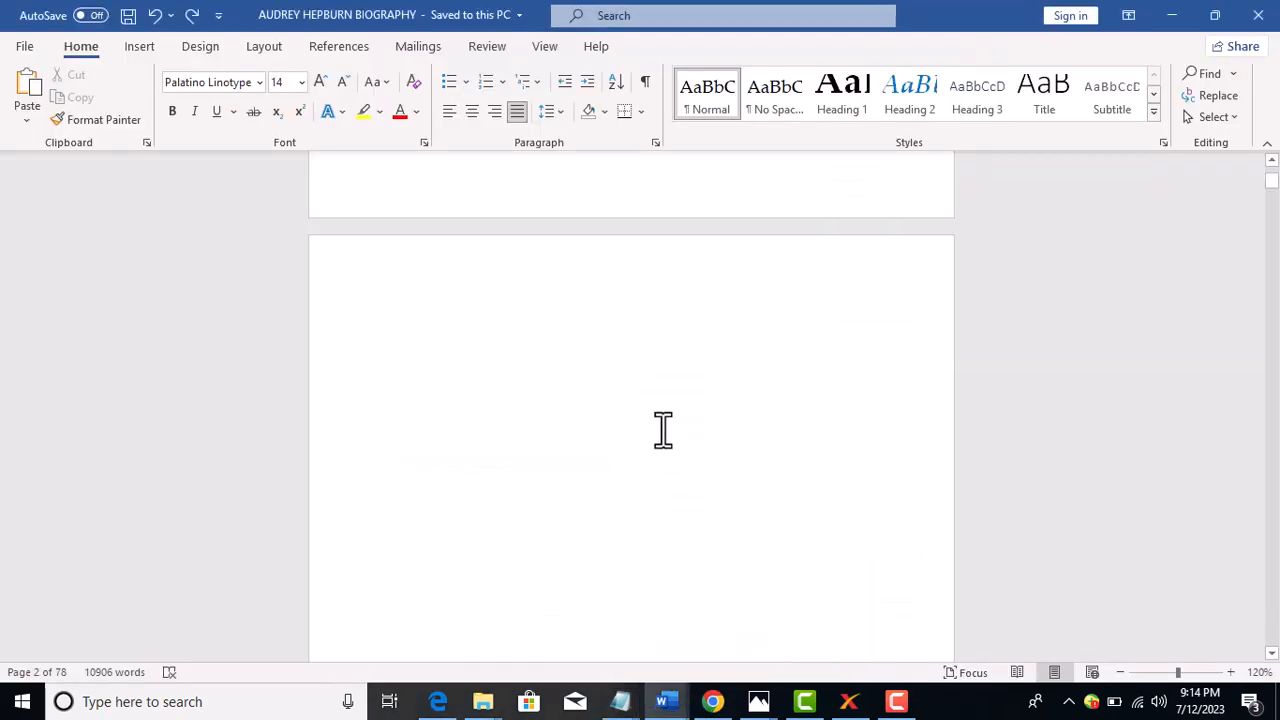
{"action": "left_click", "coordinate": [472, 112]}
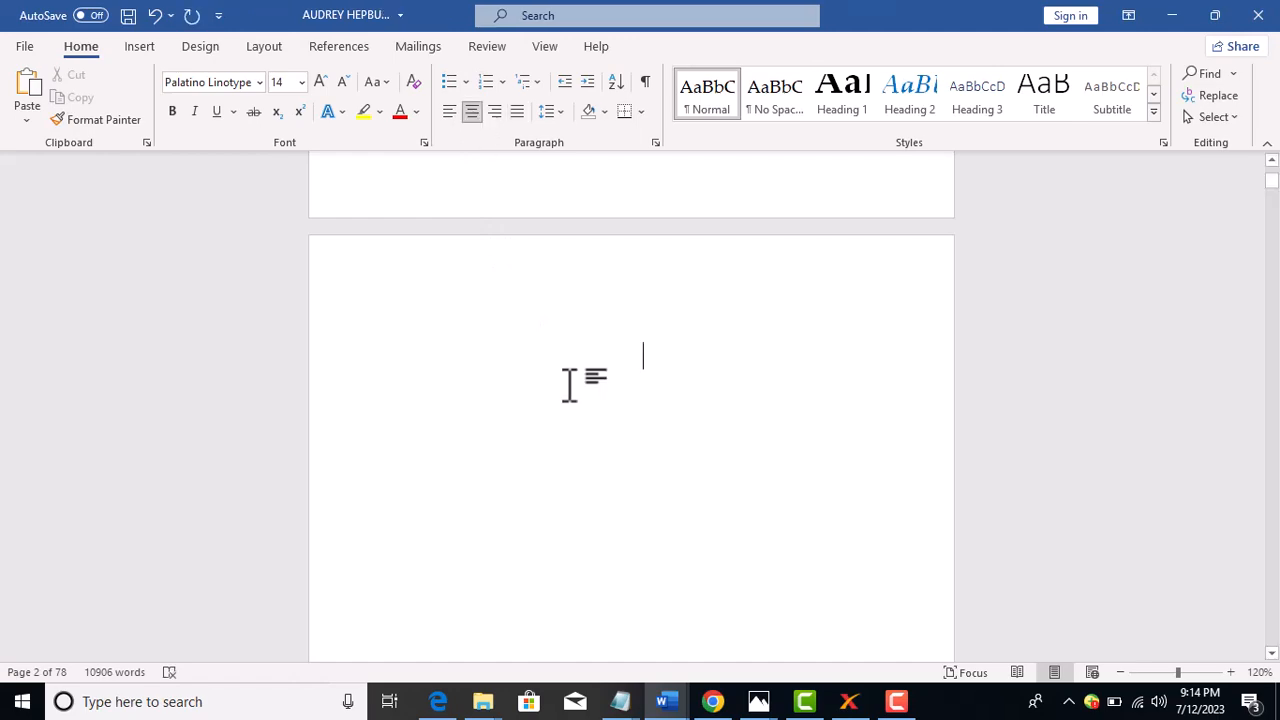
{"action": "scroll", "coordinate": [569, 385], "scroll_direction": "down", "scroll_amount": 5}
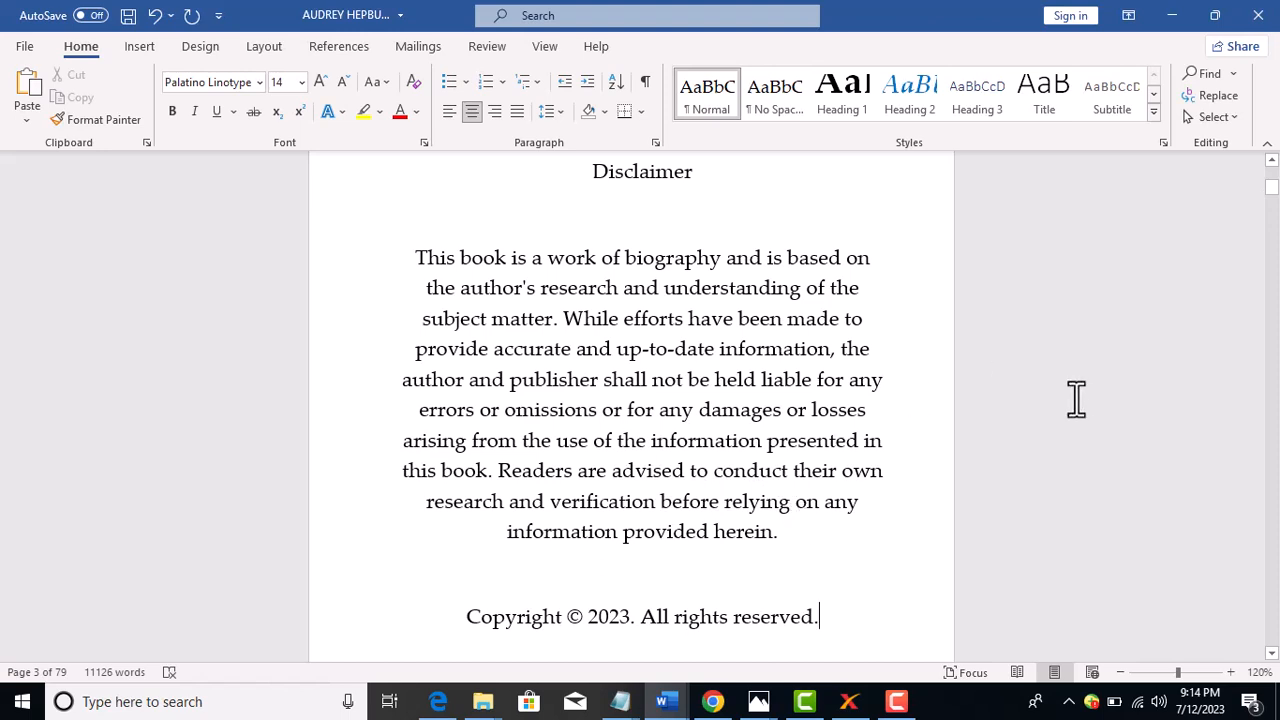
Check the pasted pages, then select all the copyright and disclaimer text and set its font size to 10.
{"action": "left_click", "coordinate": [1270, 161]}
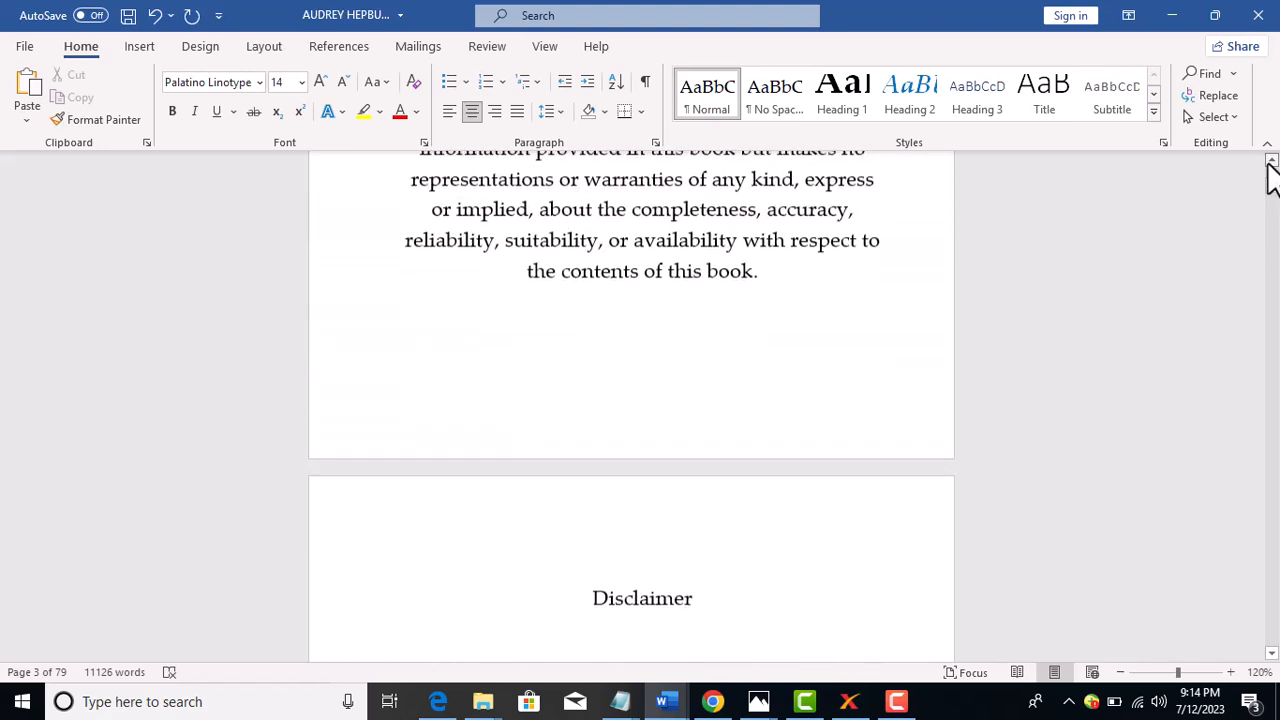
{"action": "left_click", "coordinate": [1271, 656]}
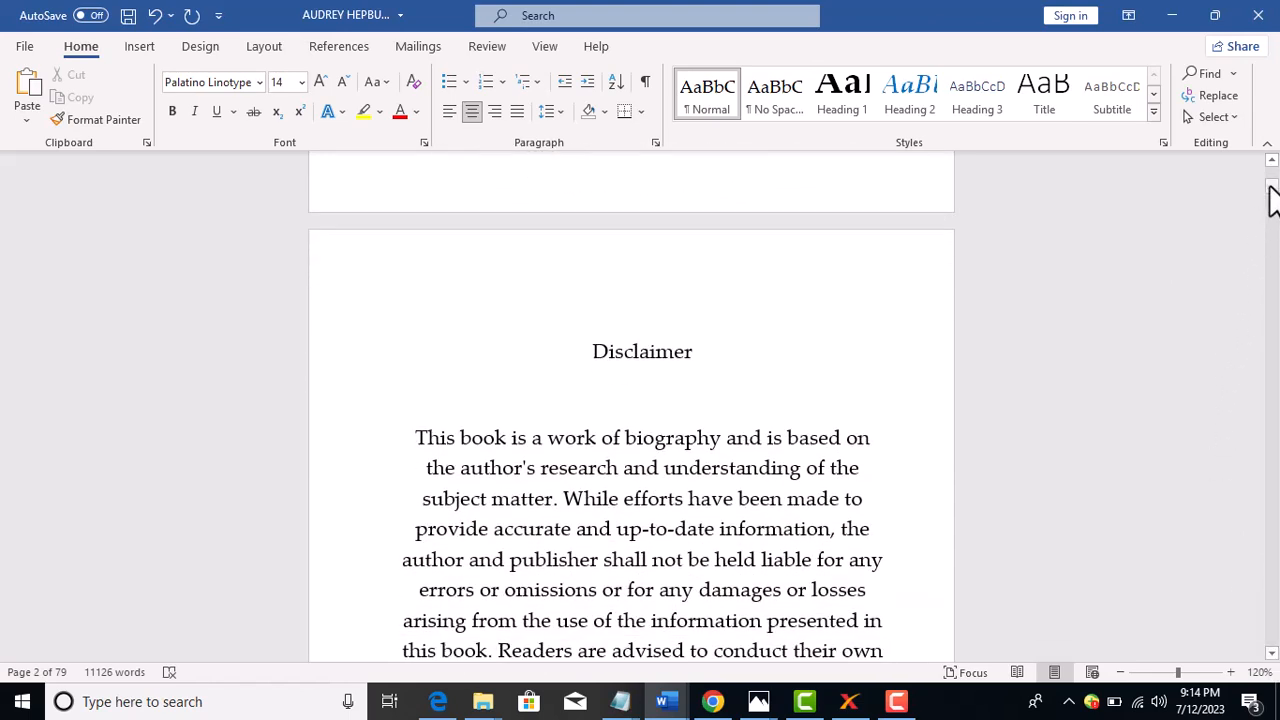
{"action": "left_click", "coordinate": [1271, 655]}
{"action": "left_click", "coordinate": [1272, 655]}
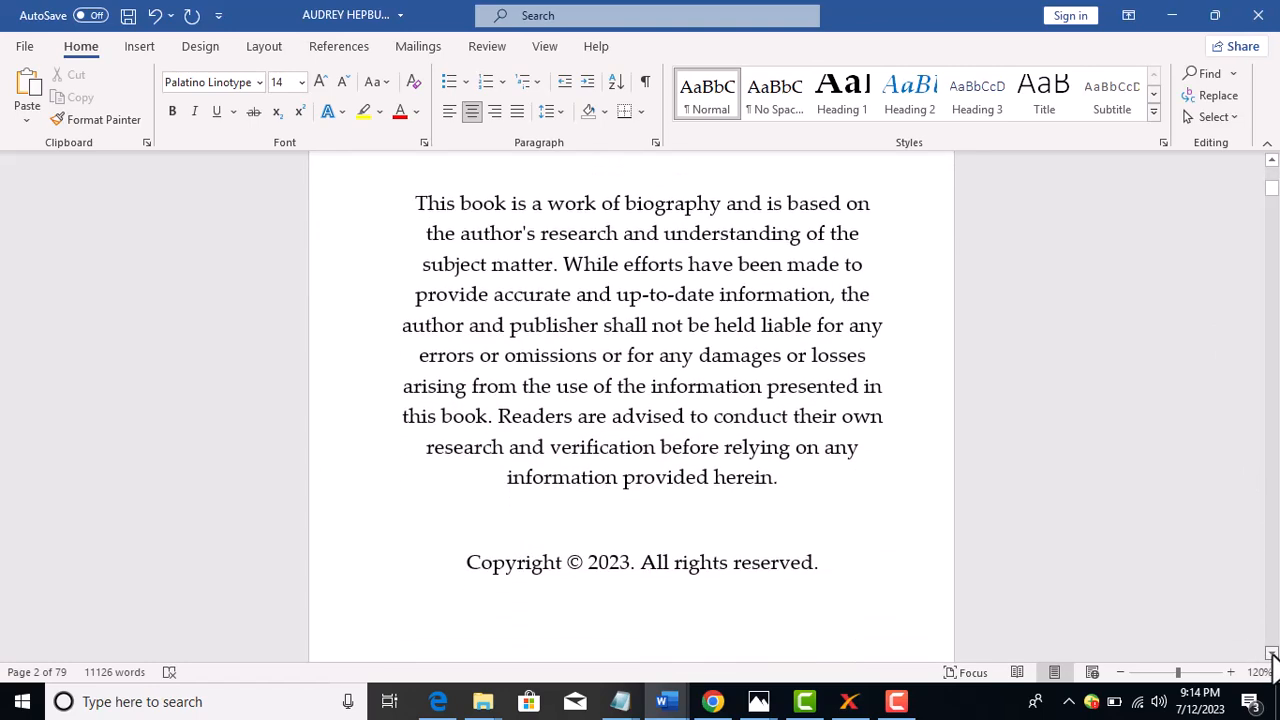
{"action": "left_click", "coordinate": [1272, 655]}
{"action": "left_click", "coordinate": [840, 518]}
{"action": "left_click_drag", "start_coordinate": [840, 518], "coordinate": [602, 308]}
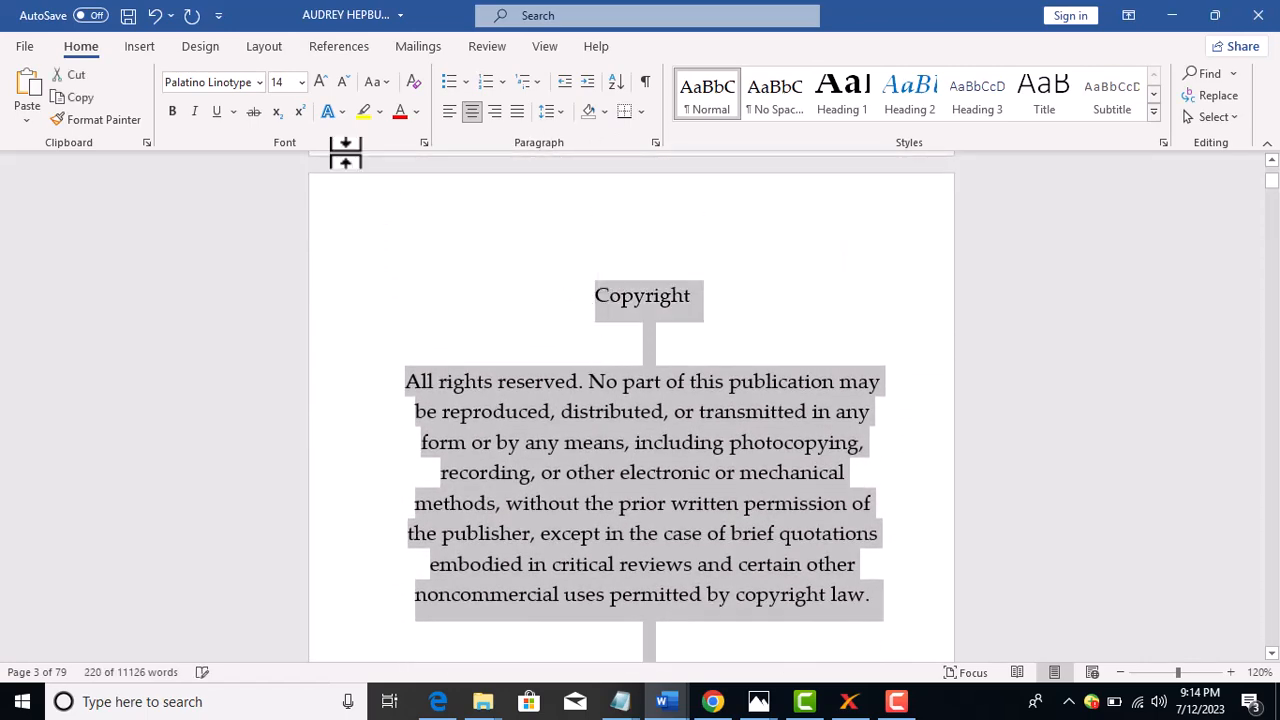
{"action": "left_click", "coordinate": [284, 82]}
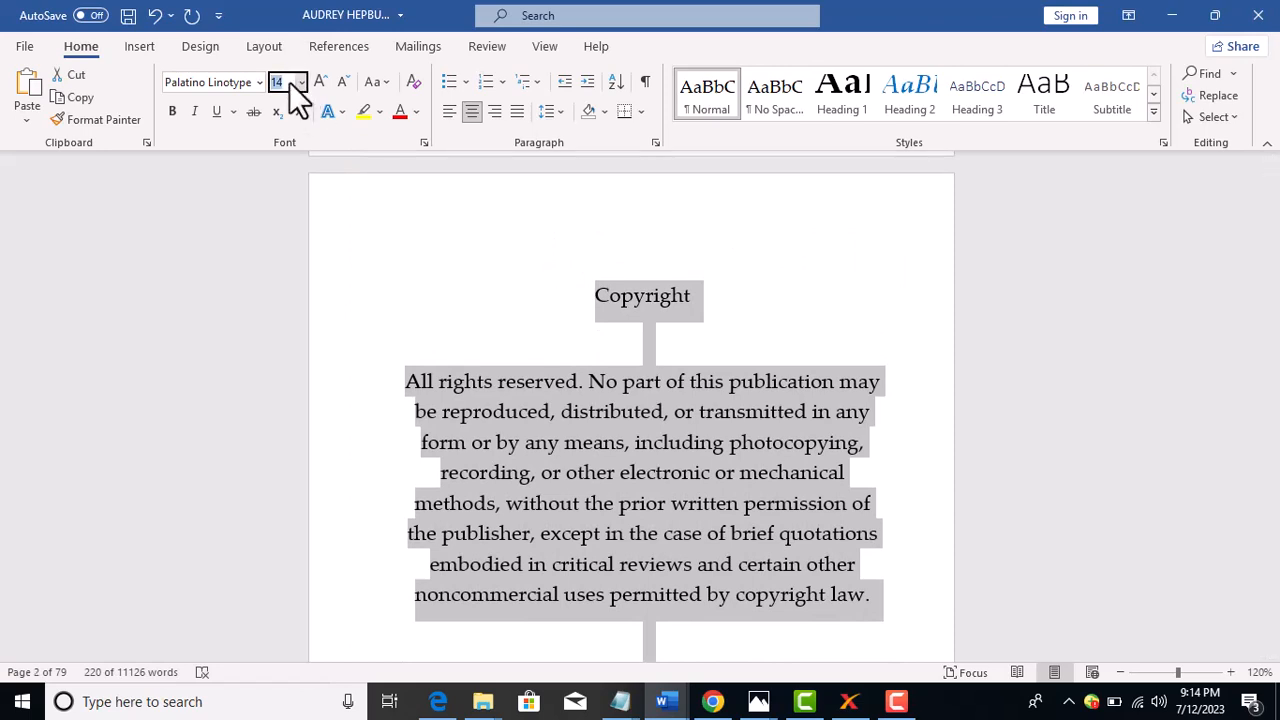
{"action": "type", "text": "10"}
{"action": "key", "text": "Return"}
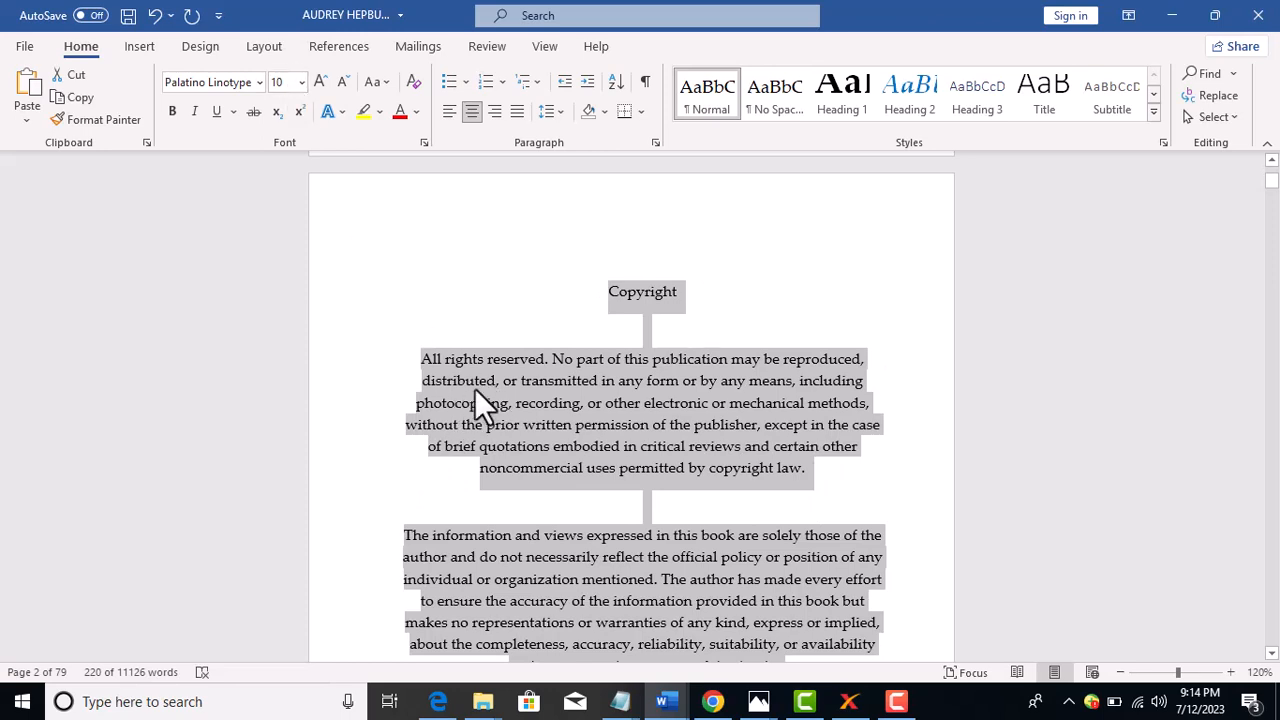
Reduce the font size of the selected copyright and disclaimer text to 9.
{"action": "left_click", "coordinate": [290, 86]}
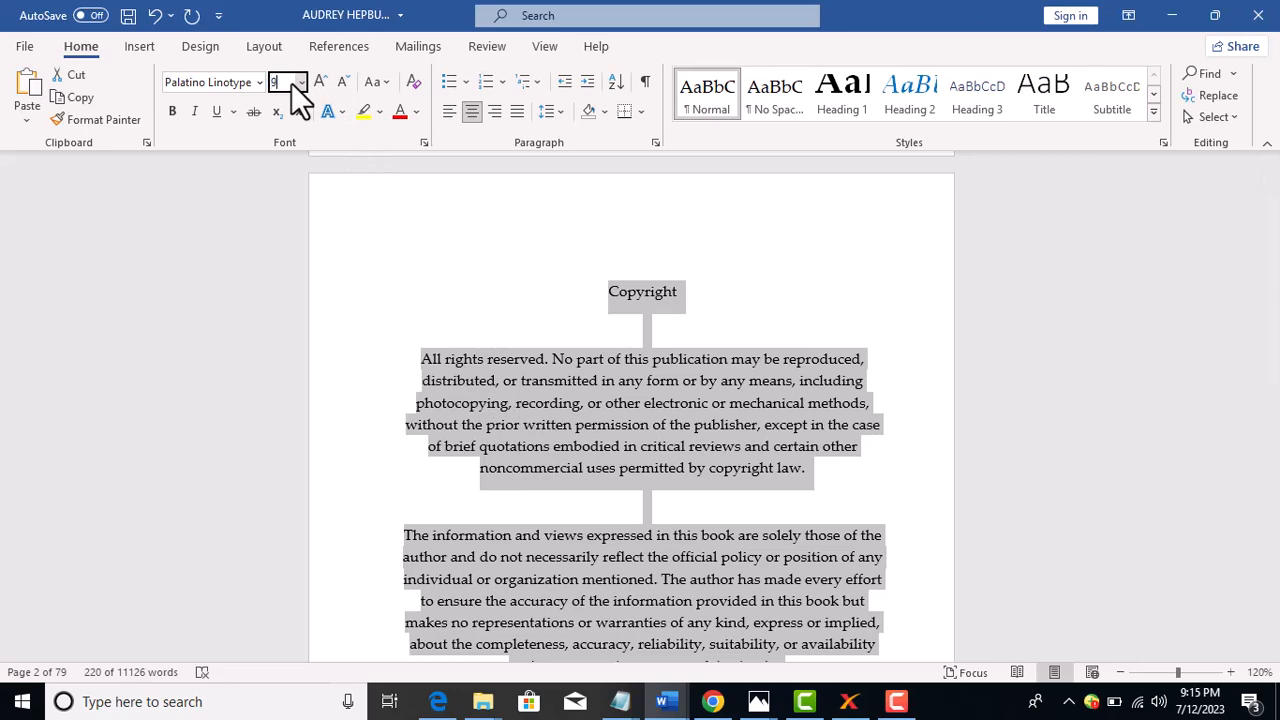
{"action": "type", "text": "9"}
{"action": "key", "text": "Return"}
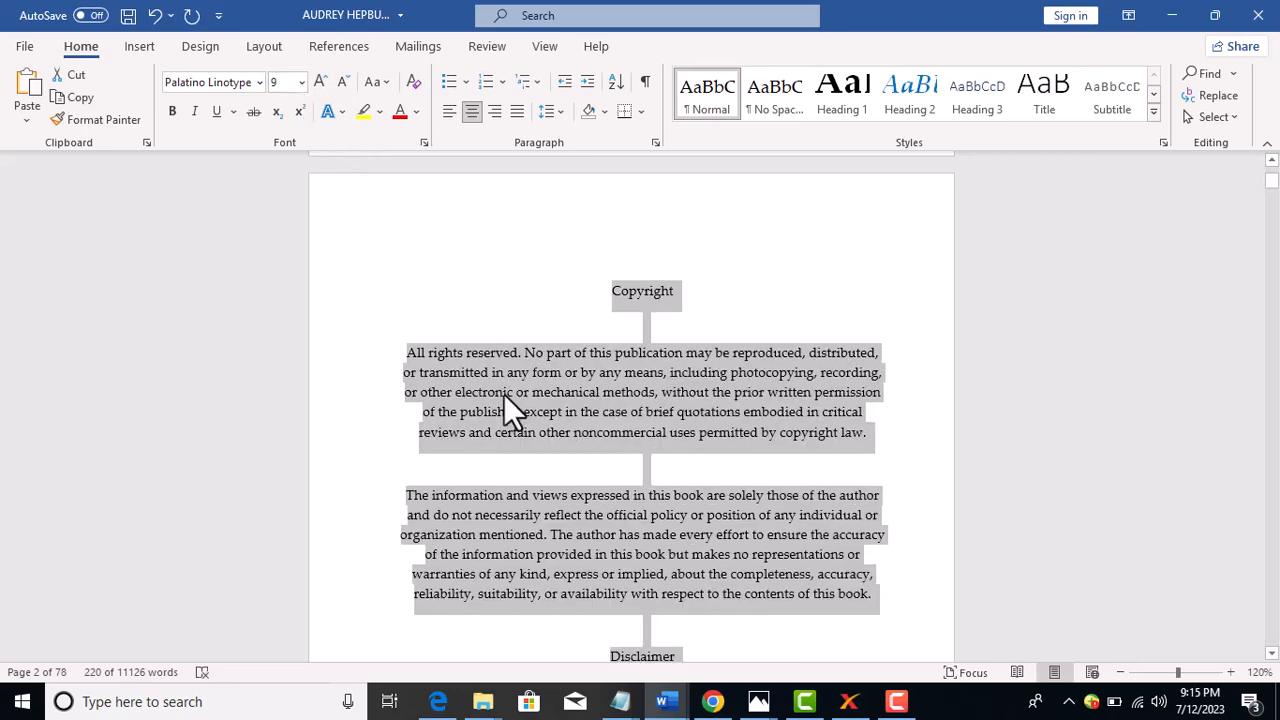
Delete the blank lines between the two copyright paragraphs and below the "Copyright" heading.
{"action": "left_click", "coordinate": [504, 394]}
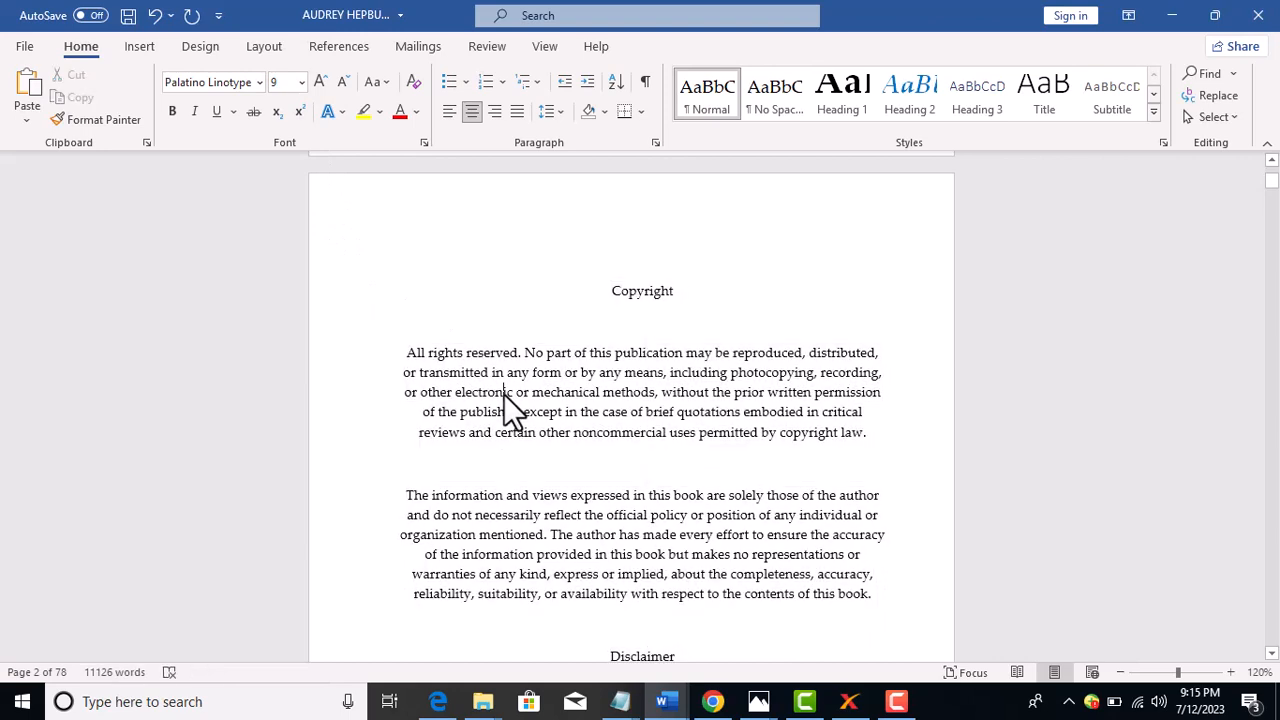
{"action": "left_click", "coordinate": [668, 462]}
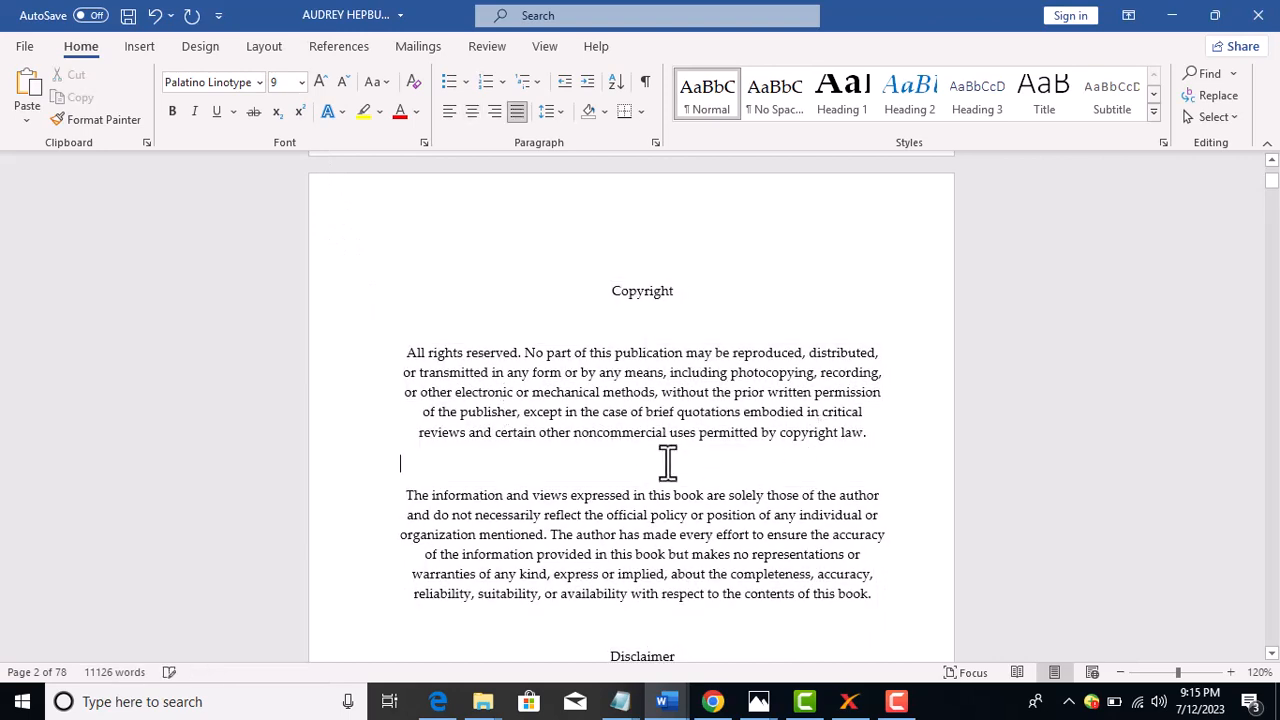
{"action": "key", "text": "BackSpace"}
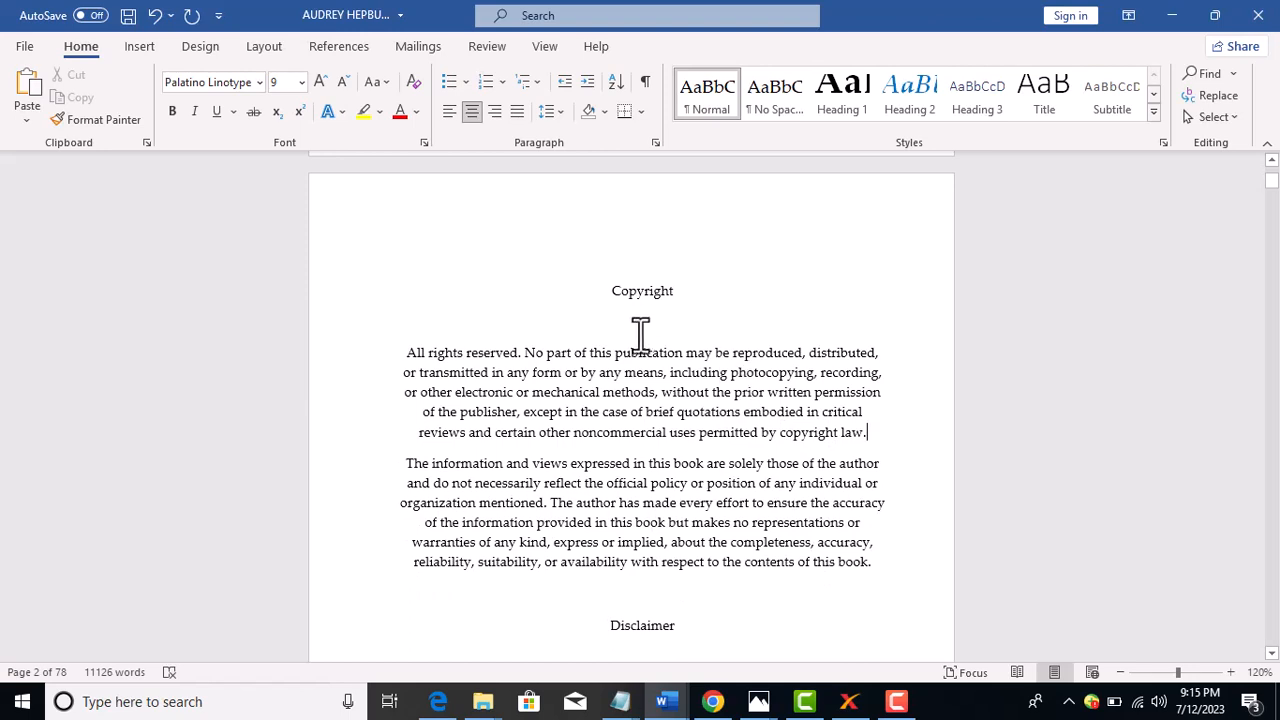
{"action": "left_click", "coordinate": [634, 322]}
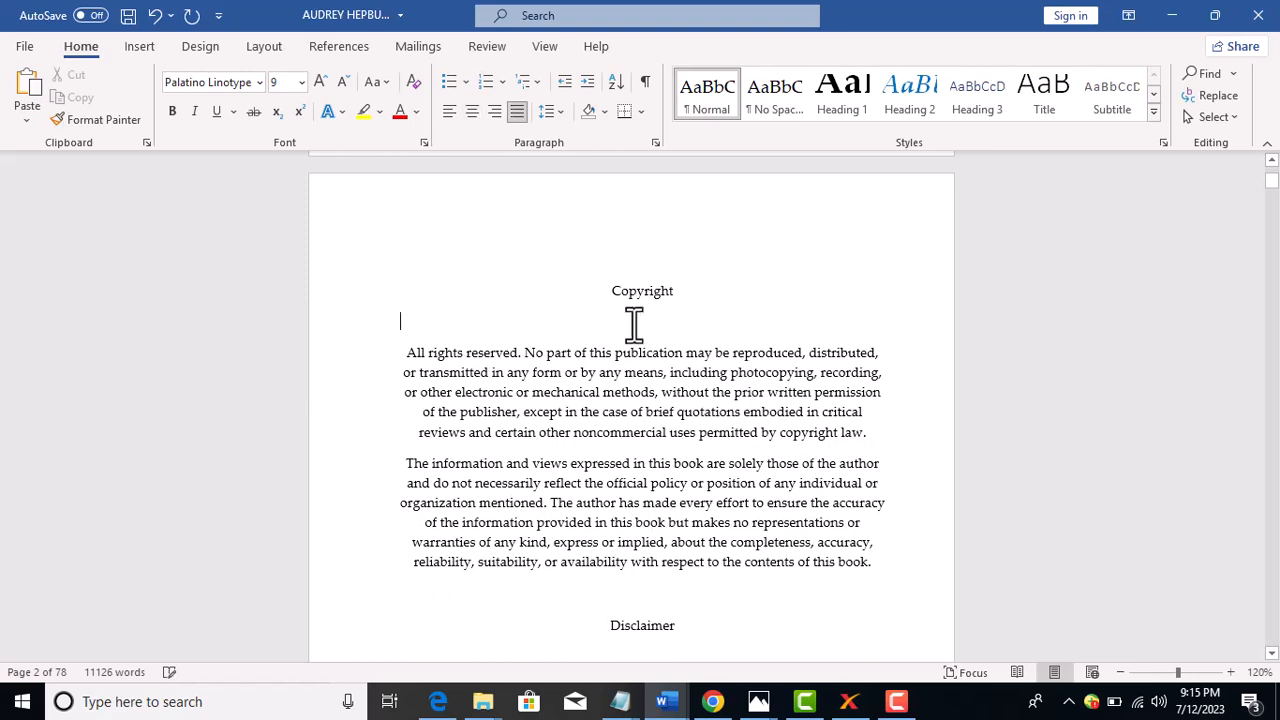
{"action": "key", "text": "BackSpace"}
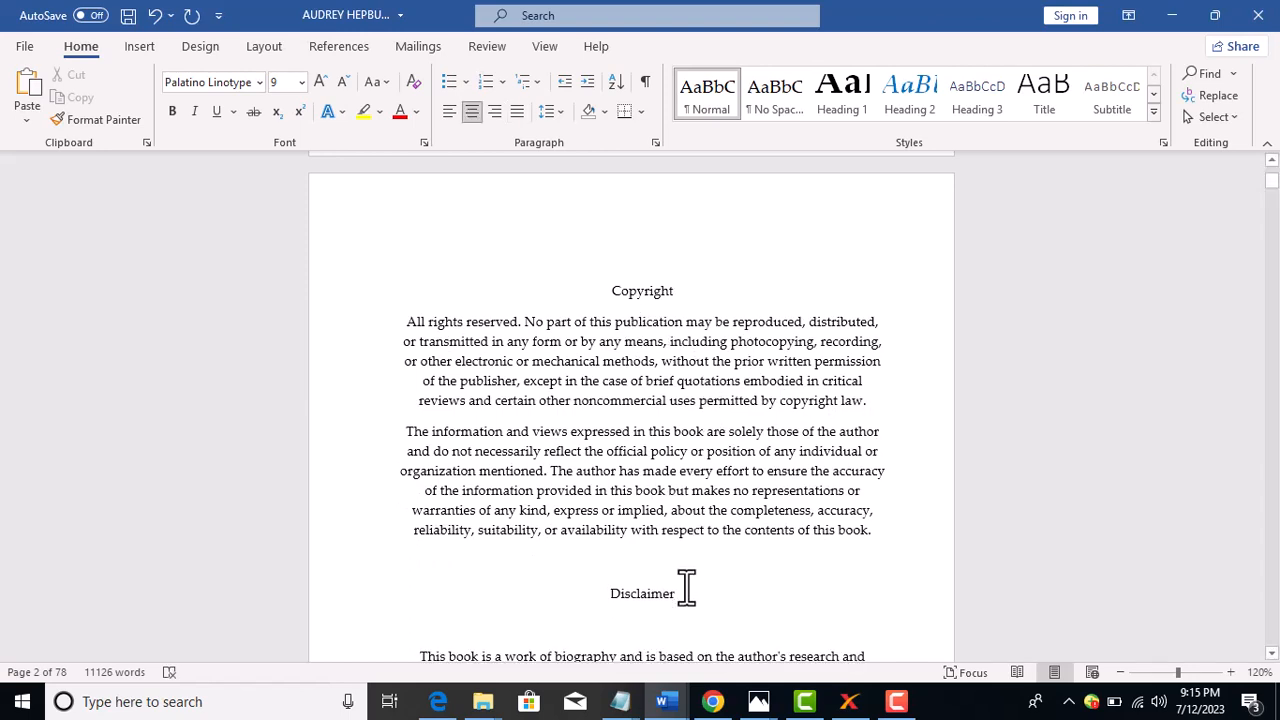
Remove the blank lines below the "Disclaimer" heading and above the closing "Copyright © 2023. All rights reserved." line.
{"action": "key", "text": "BackSpace"}
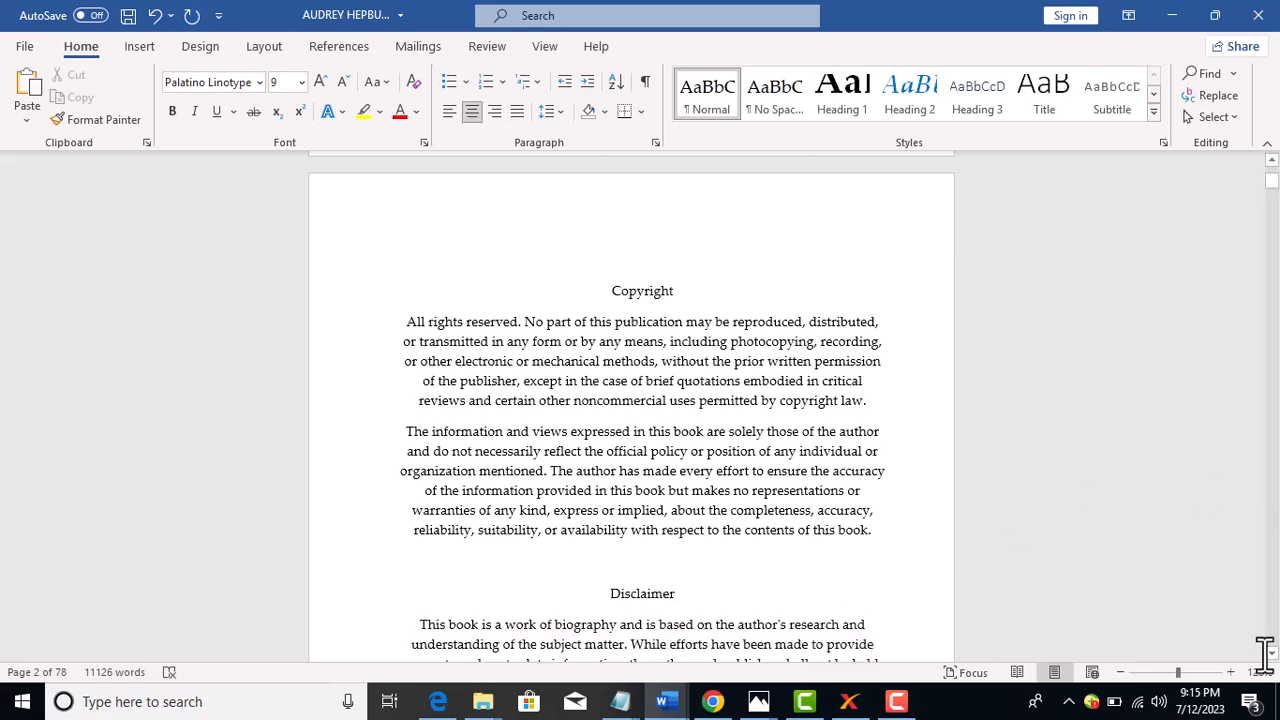
{"action": "scroll", "coordinate": [1272, 655], "scroll_direction": "down", "scroll_amount": 5}
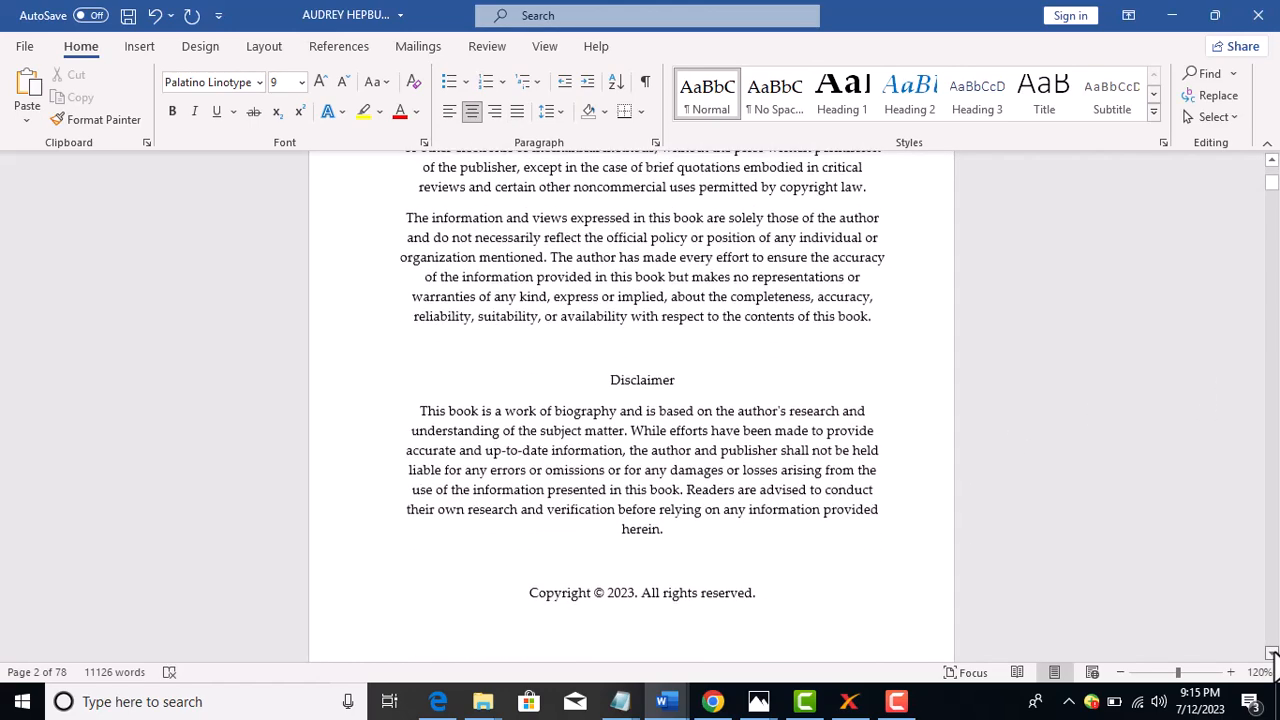
{"action": "scroll", "coordinate": [1272, 655], "scroll_direction": "down", "scroll_amount": 3}
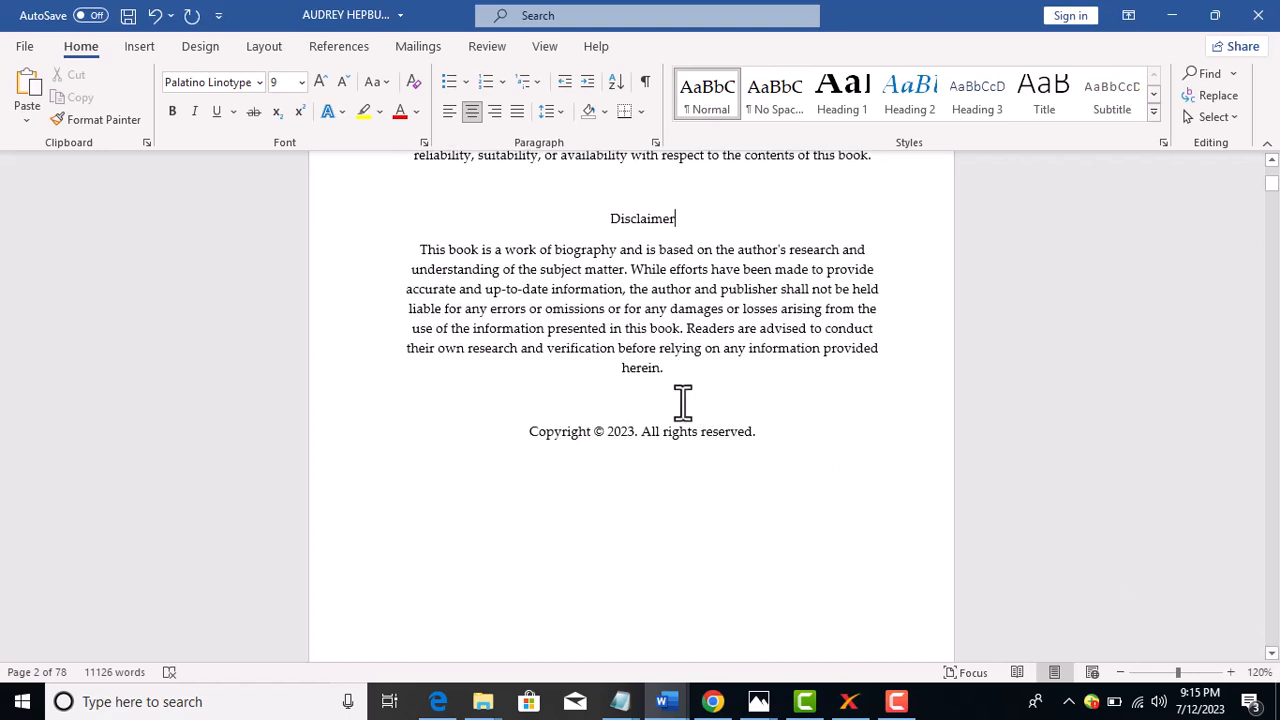
{"action": "key", "text": "BackSpace"}
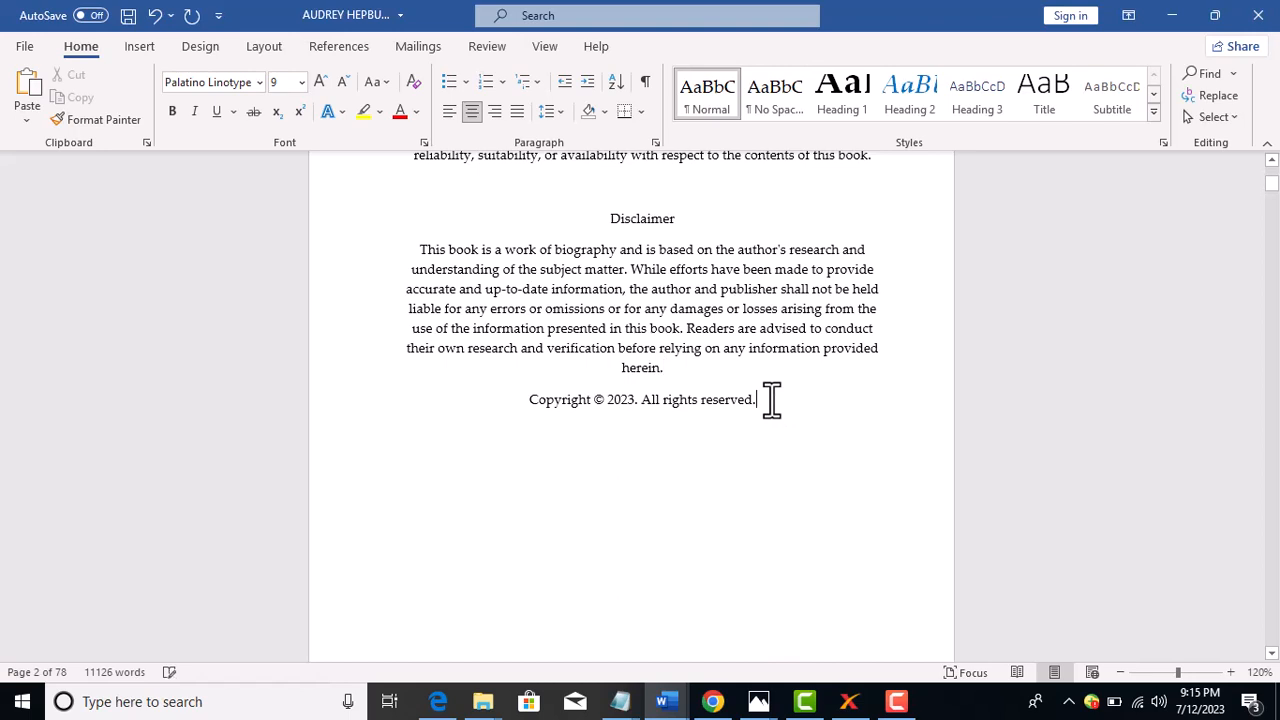
Make the closing "Copyright © 2023. All rights reserved." line and the "Disclaimer" heading bold.
{"action": "left_click_drag", "start_coordinate": [771, 400], "coordinate": [549, 400]}
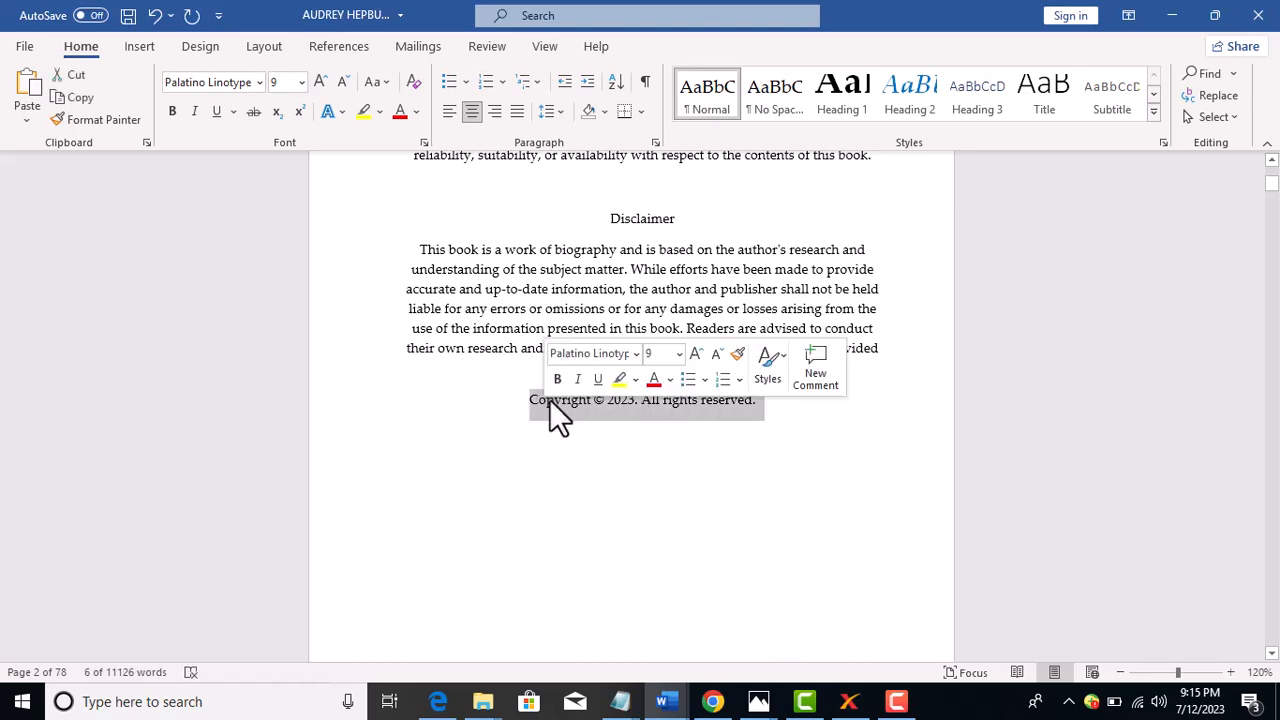
{"action": "left_click", "coordinate": [557, 379]}
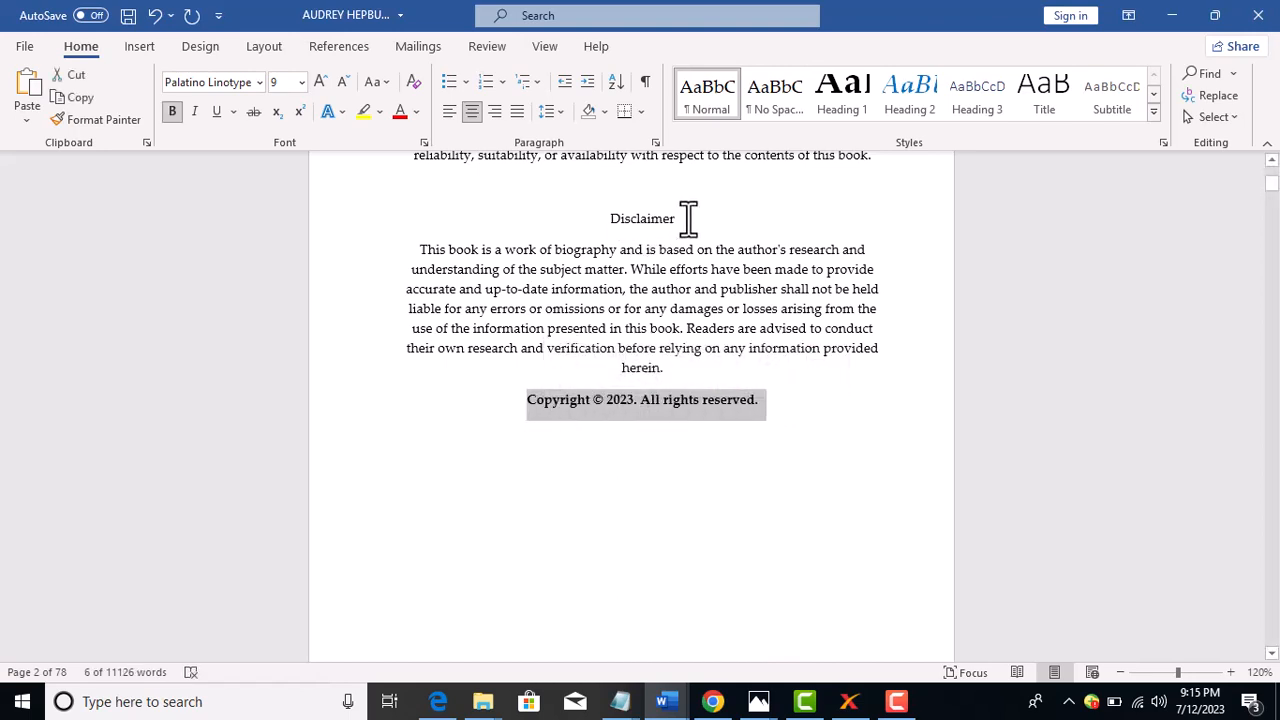
{"action": "left_click_drag", "start_coordinate": [688, 218], "coordinate": [603, 218]}
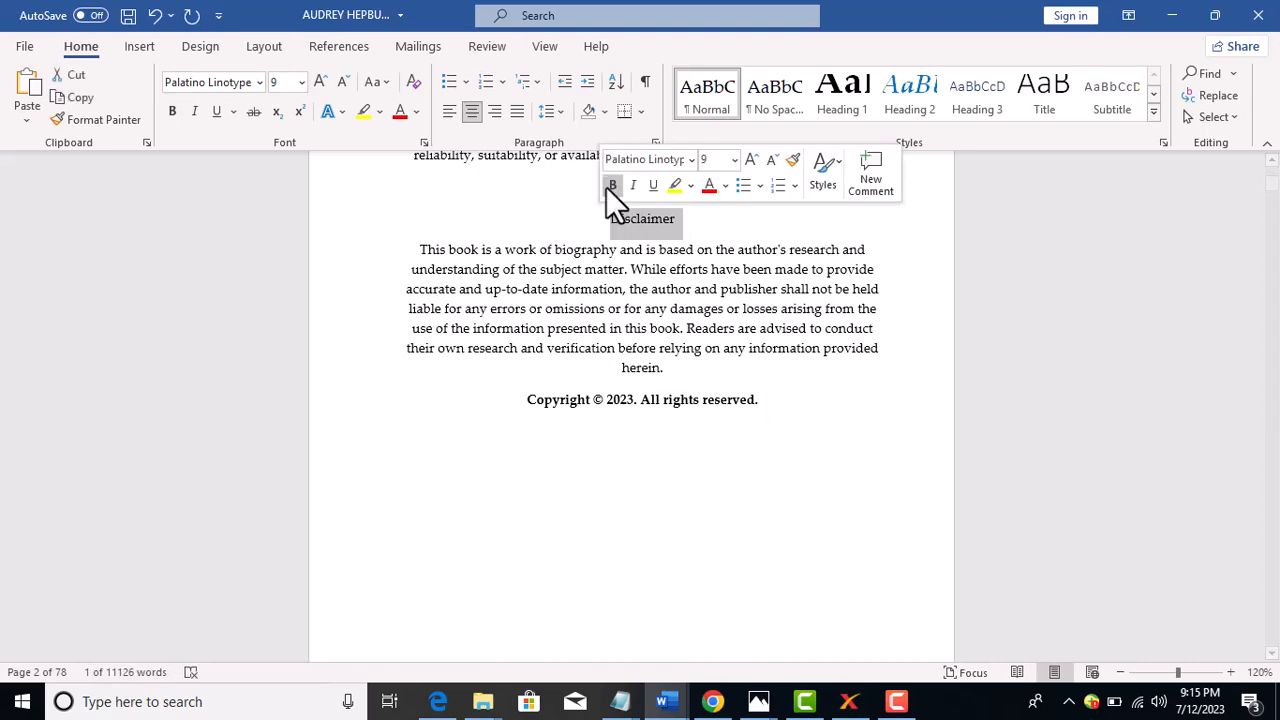
{"action": "left_click", "coordinate": [612, 187]}
{"action": "left_click", "coordinate": [675, 298]}
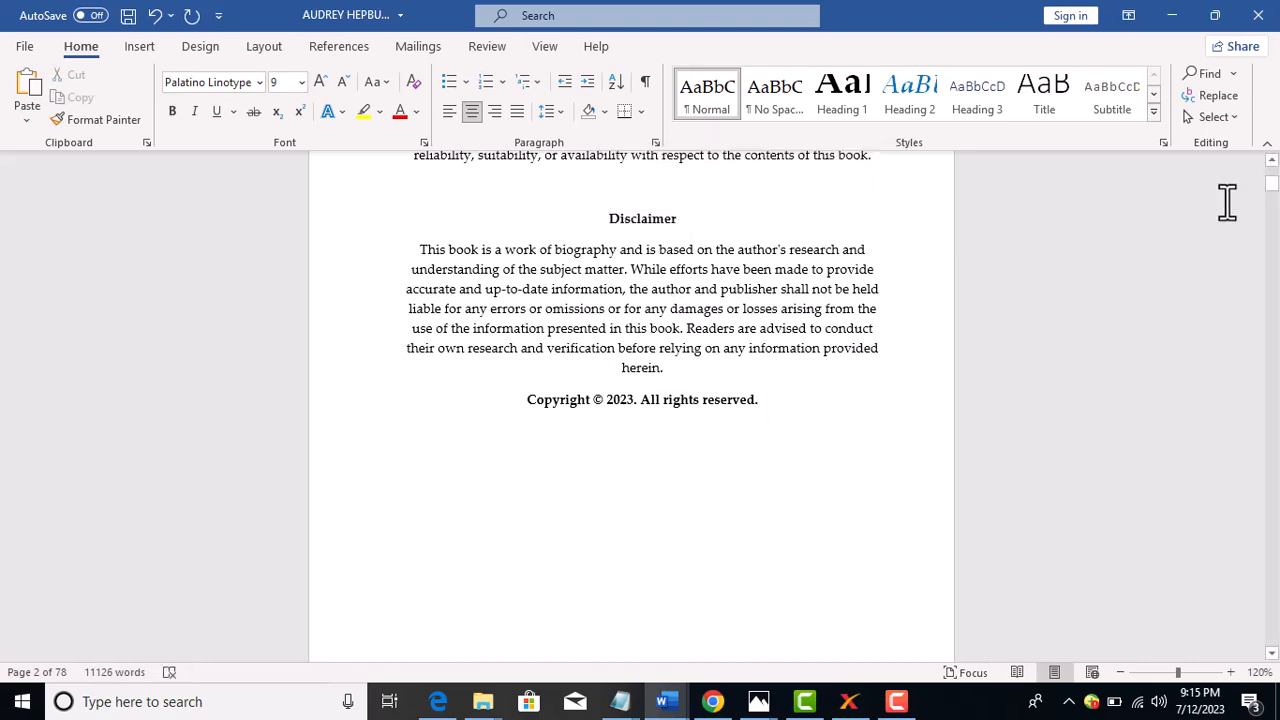
Make the "Copyright" heading on page 2 bold and save the document.
{"action": "scroll", "coordinate": [1270, 170], "scroll_direction": "up", "scroll_amount": 6}
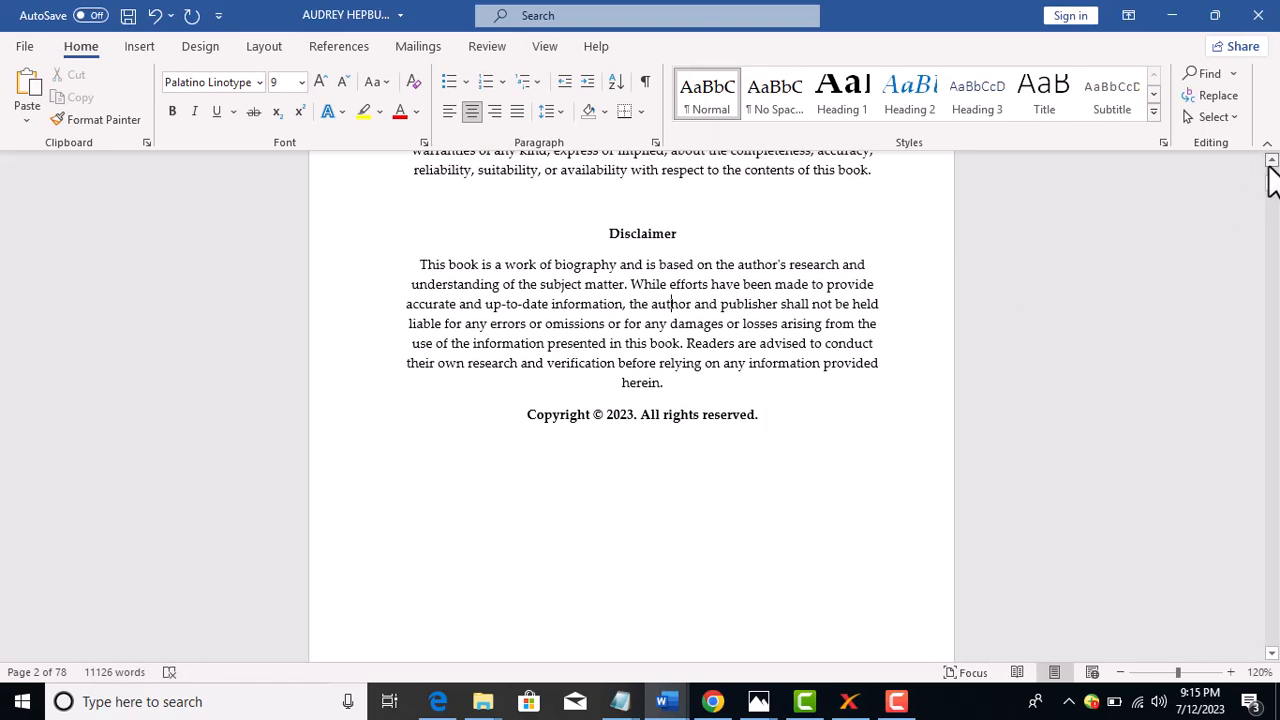
{"action": "scroll", "coordinate": [1270, 172], "scroll_direction": "up", "scroll_amount": 1}
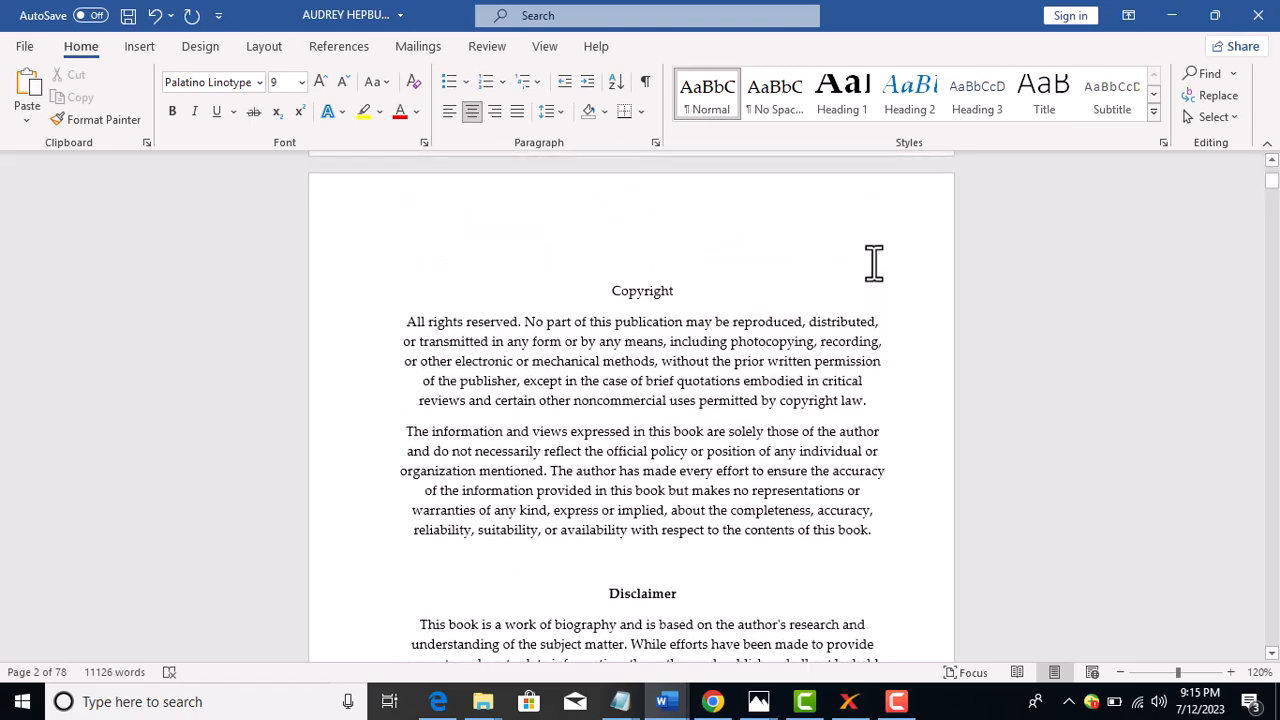
{"action": "left_click_drag", "start_coordinate": [678, 290], "coordinate": [591, 289]}
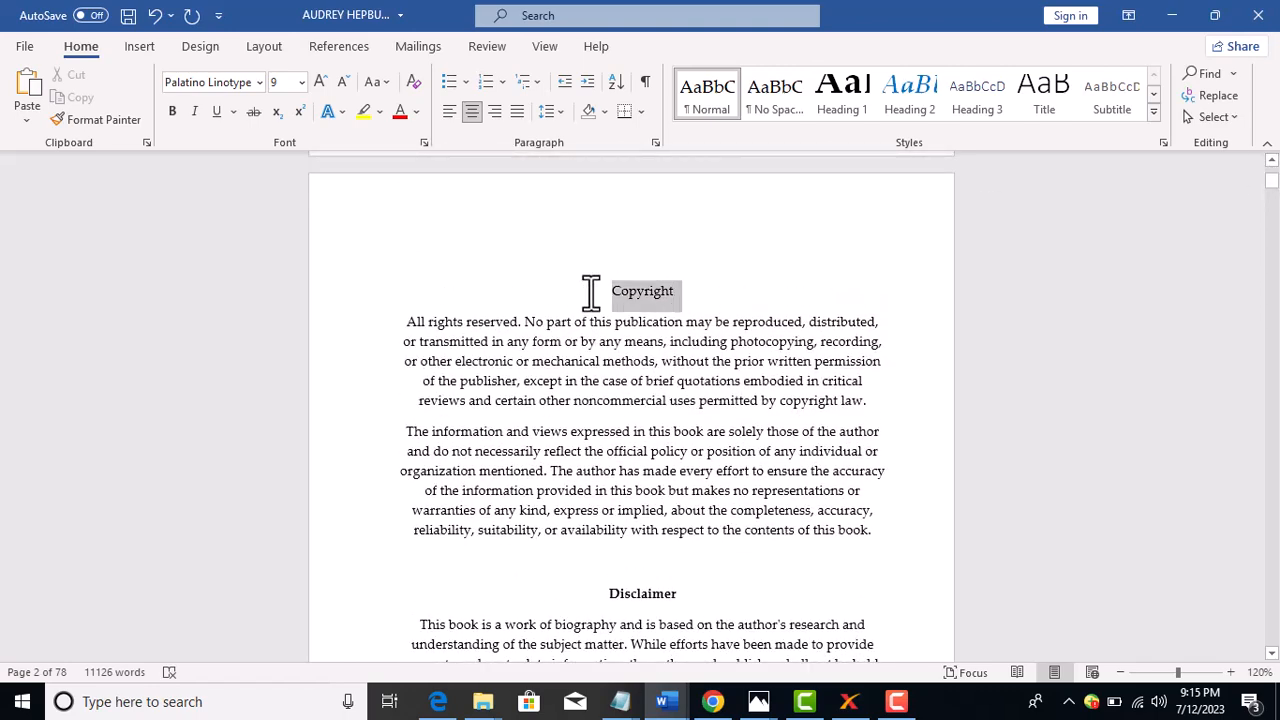
{"action": "left_click", "coordinate": [602, 261]}
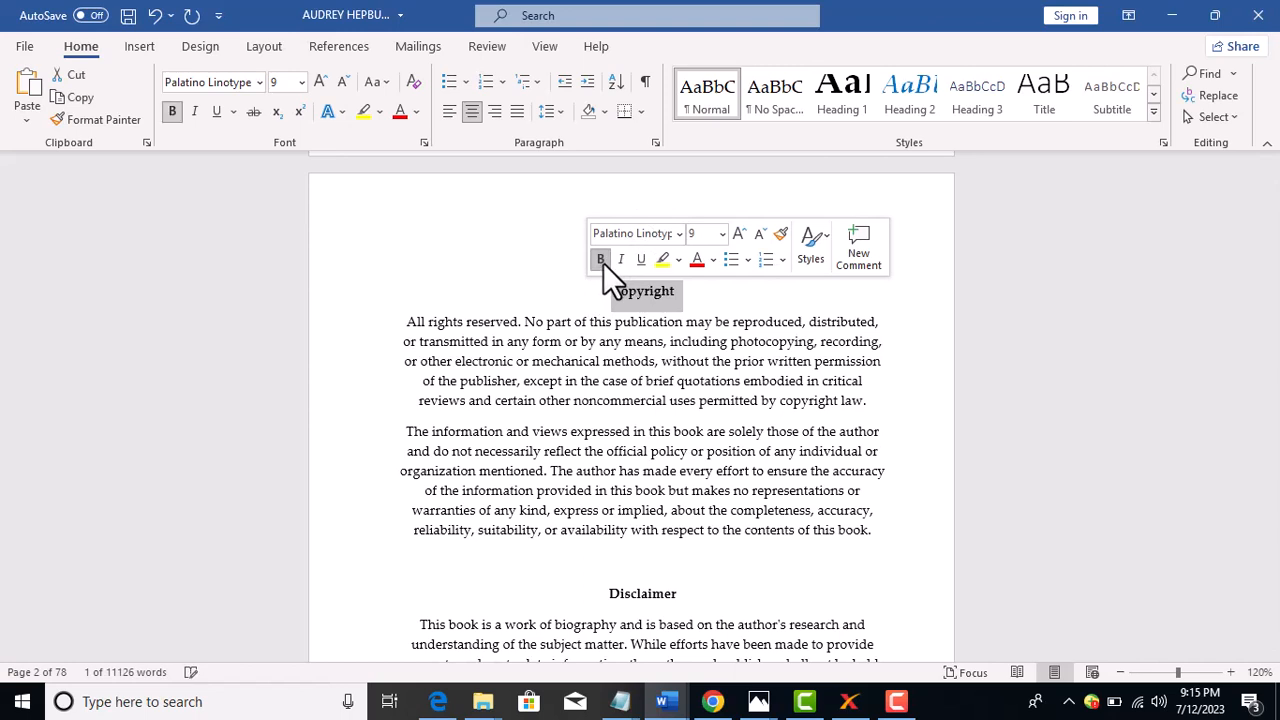
{"action": "left_click", "coordinate": [620, 398]}
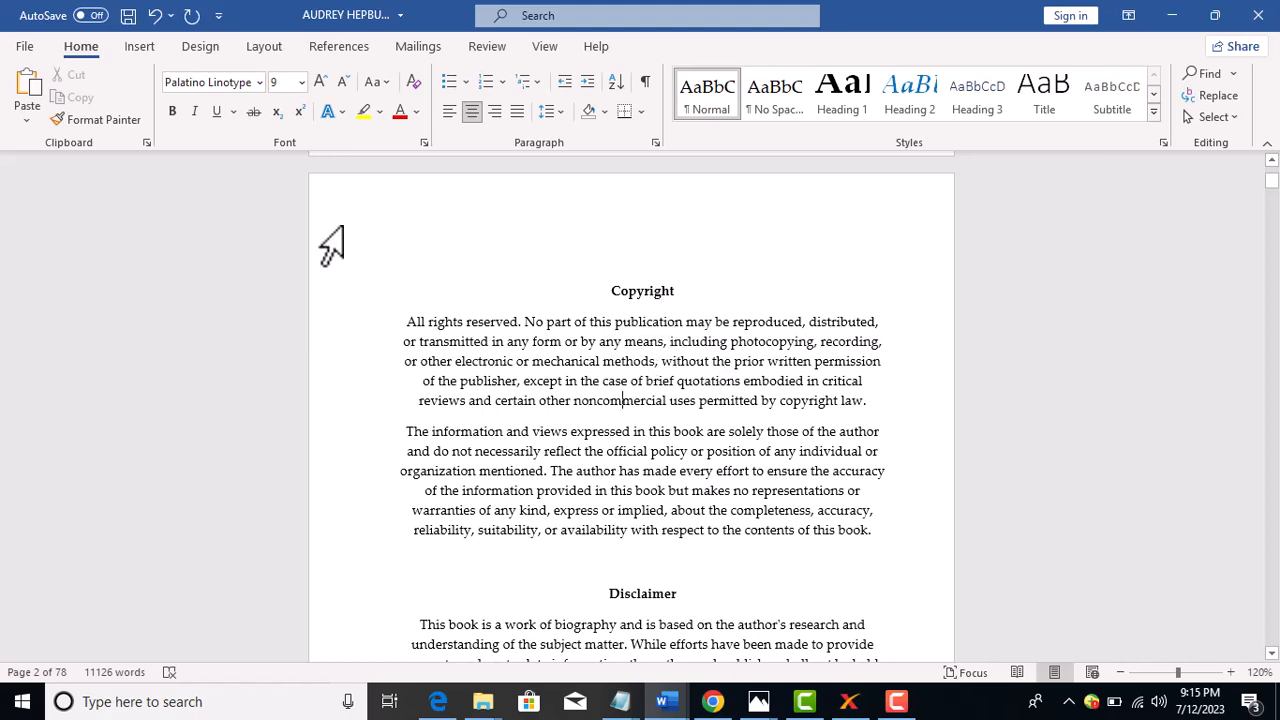
{"action": "left_click", "coordinate": [127, 16]}
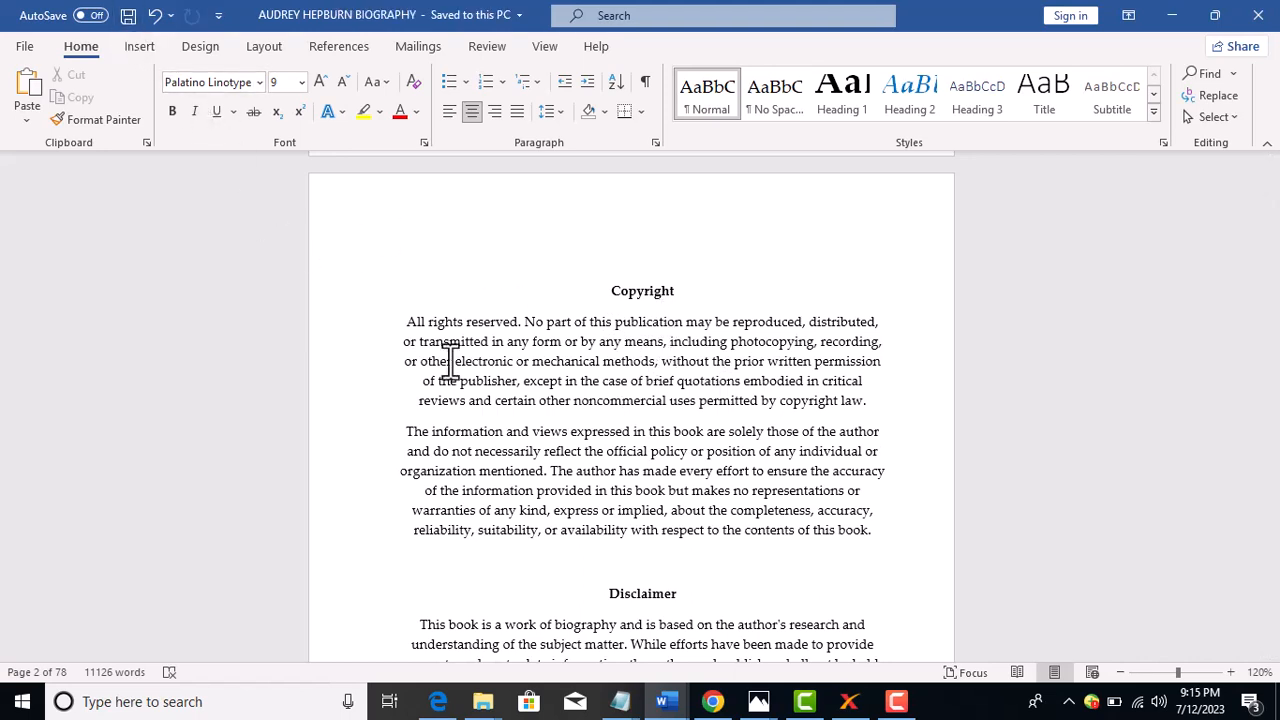